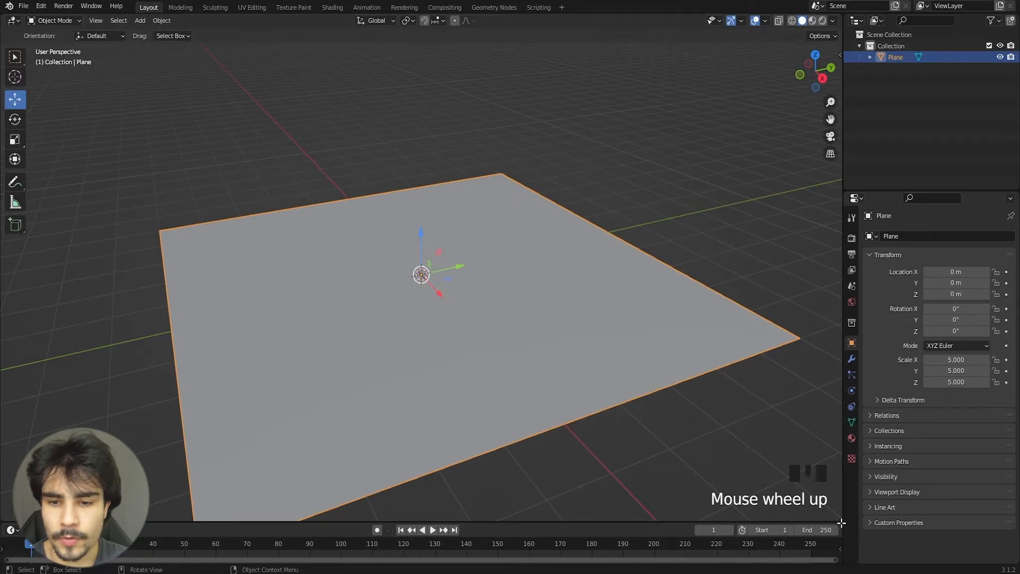
Step: Split the 3D viewport into two side-by-side areas and turn the second one into a Shader Editor without its sidebar
left_click_drag(838, 521, 441, 69)
left_click(452, 21)
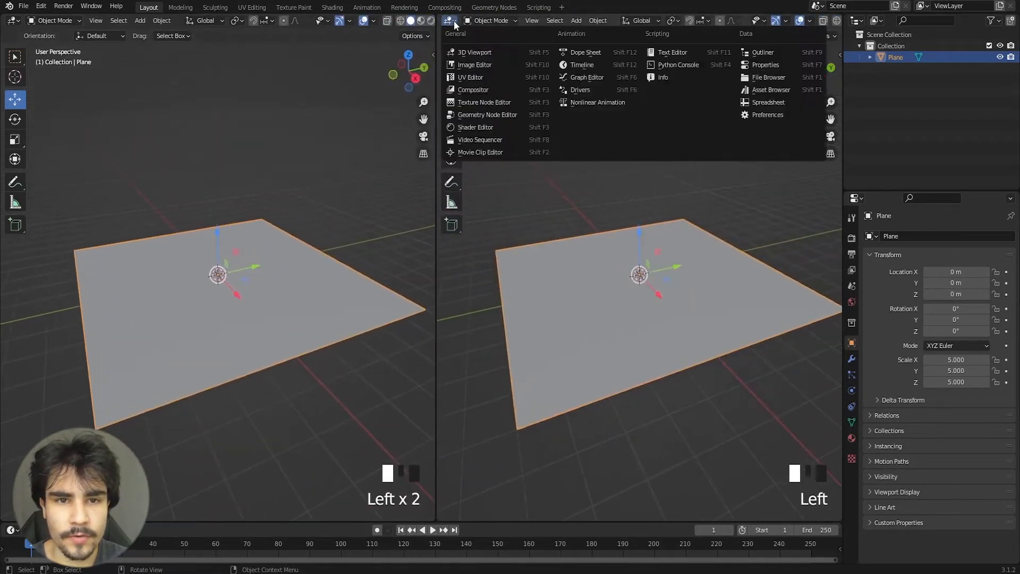
left_click(471, 127)
key("n")
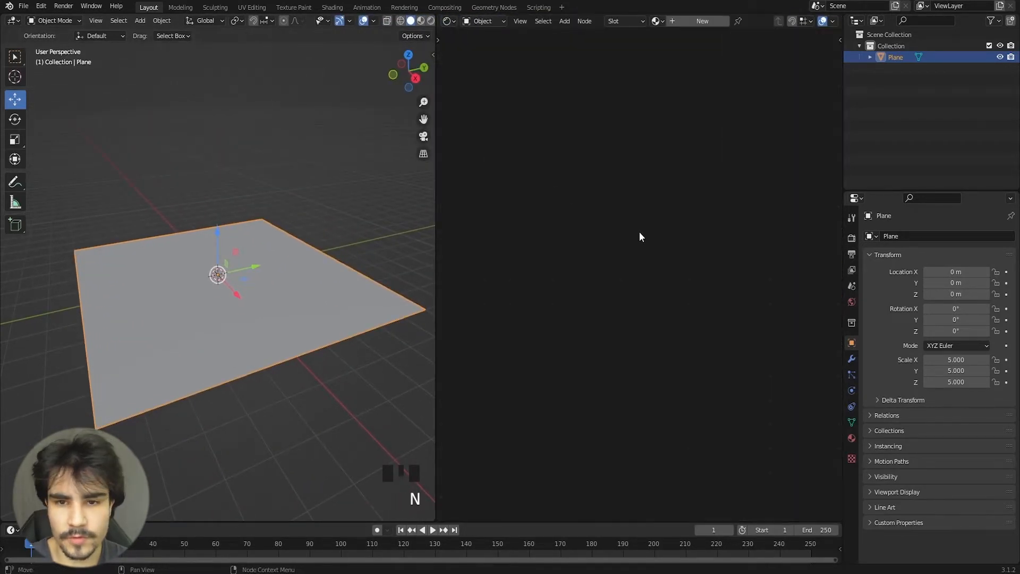
Step: Create a new material for the plane and bring its nodes into view in the Shader Editor
left_click(852, 436)
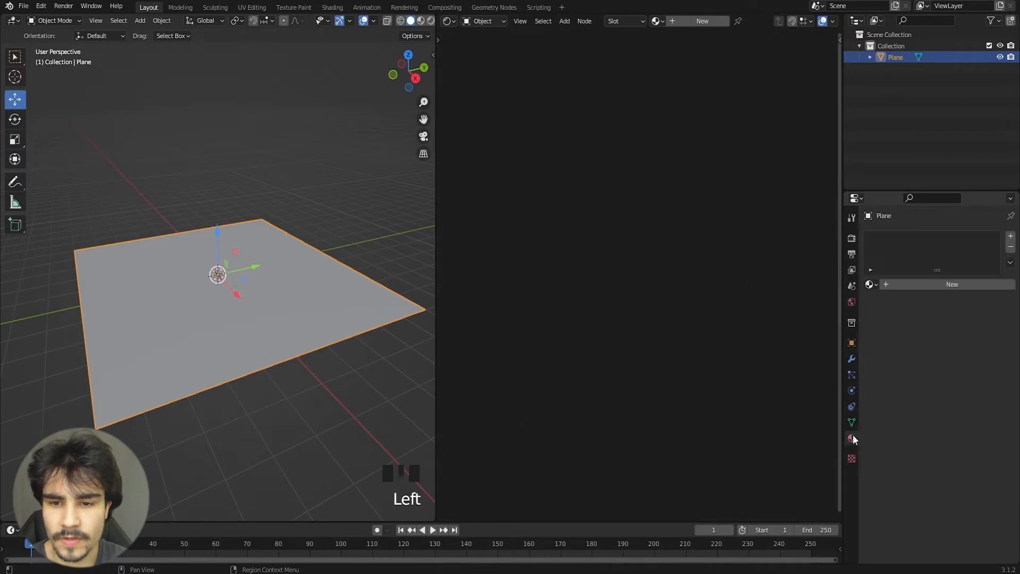
left_click(933, 283)
left_click(543, 237)
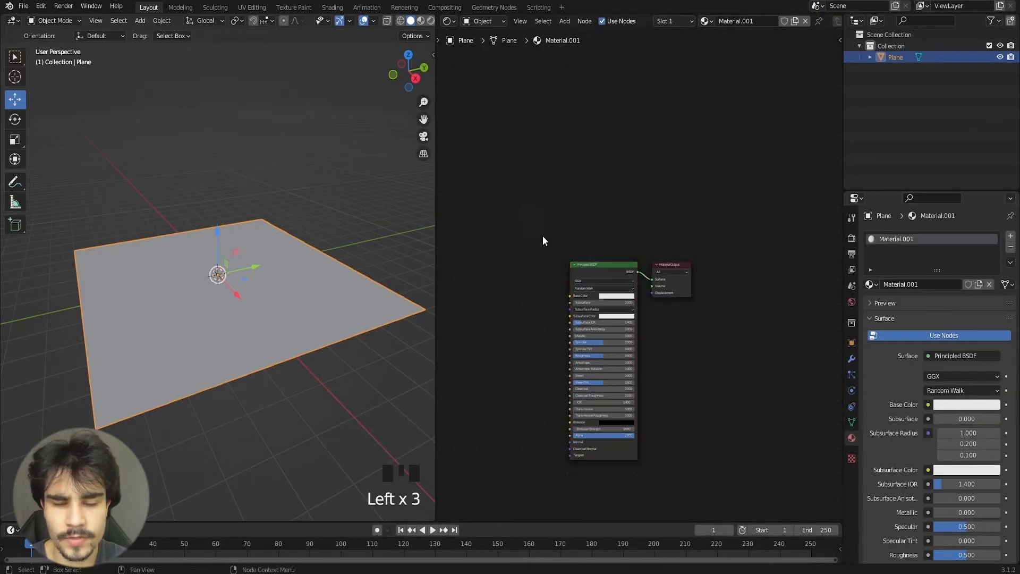
scroll(594, 231, "up", 5)
middle_click_drag(524, 227, 546, 180)
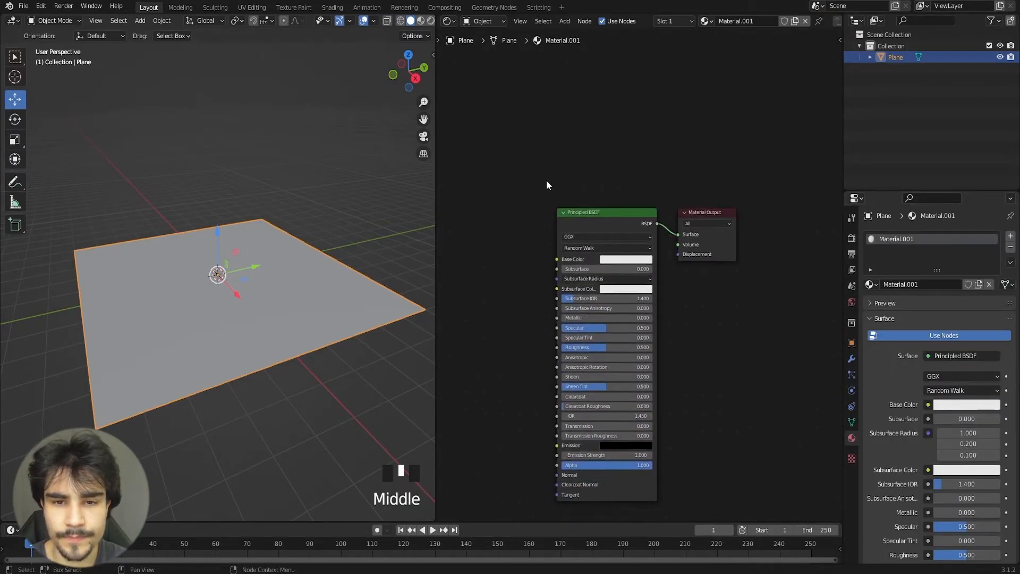
Step: Replace the Principled BSDF with an Emission node connected to the Material Output's Surface input
left_click(598, 213)
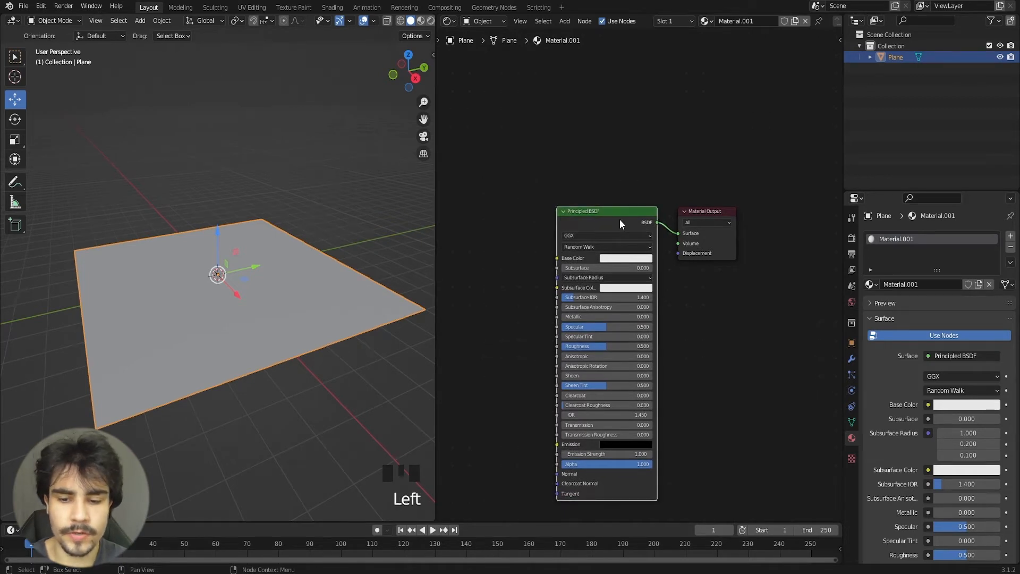
key("Delete")
key("shift+a")
type("emission")
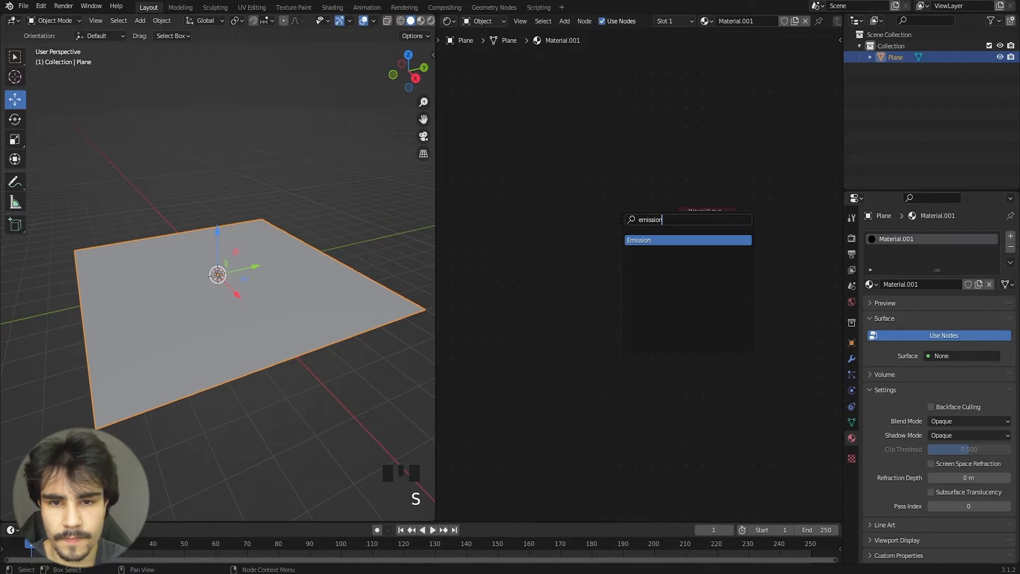
key("Return")
left_click(586, 232)
left_click_drag(628, 233, 679, 233)
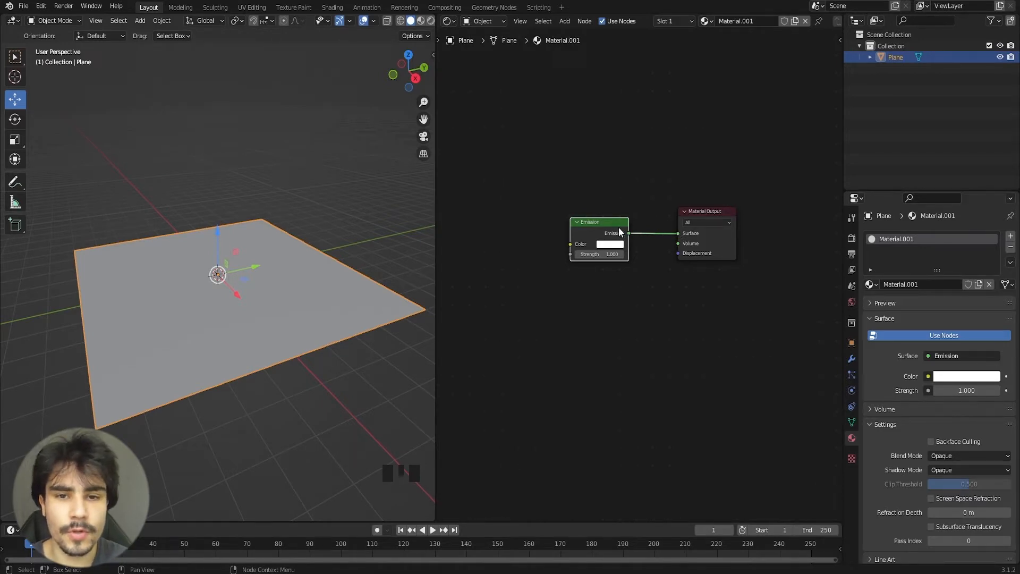
left_click_drag(603, 228, 577, 237)
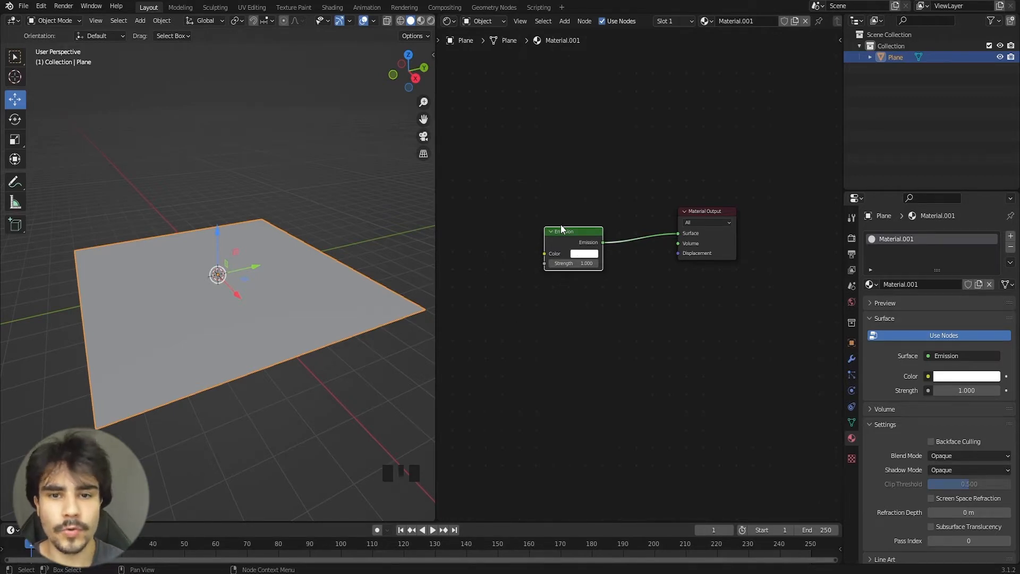
Step: Add a Voronoi Texture node before the Emission node and place a duplicate of it below
middle_click_drag(520, 191, 678, 191)
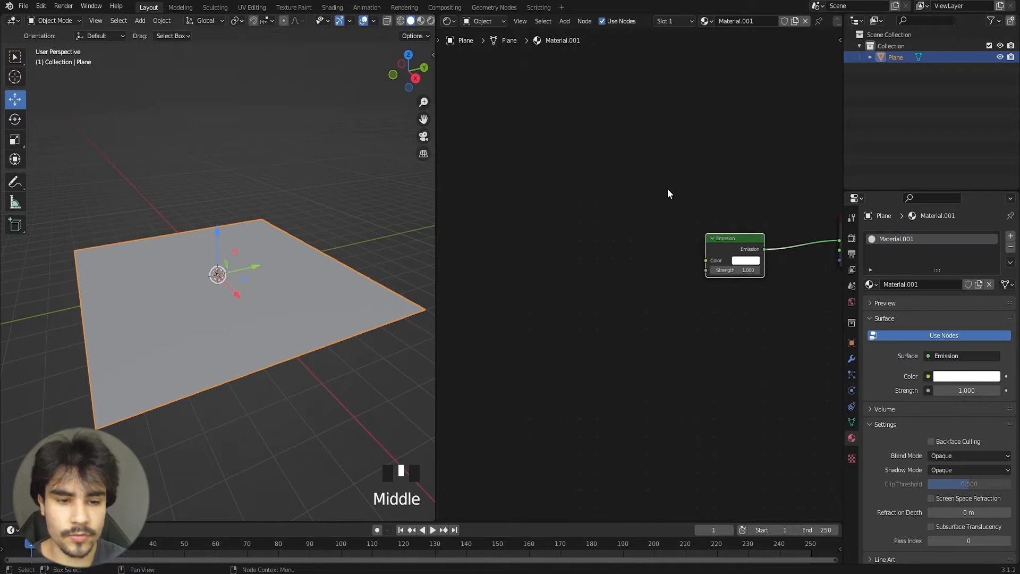
key("shift+a")
left_click(667, 189)
type("voronoi")
key("Return")
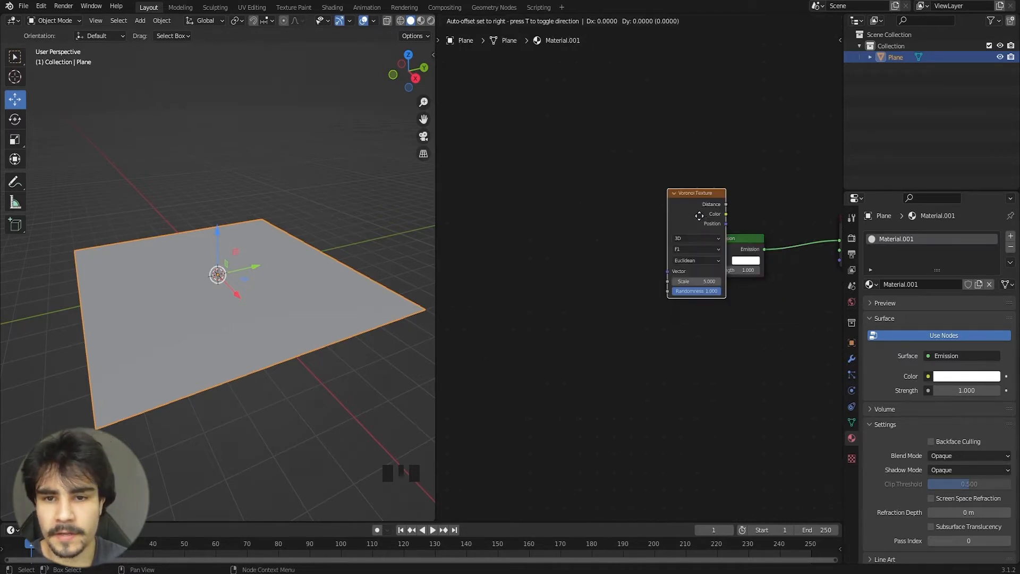
left_click(619, 210)
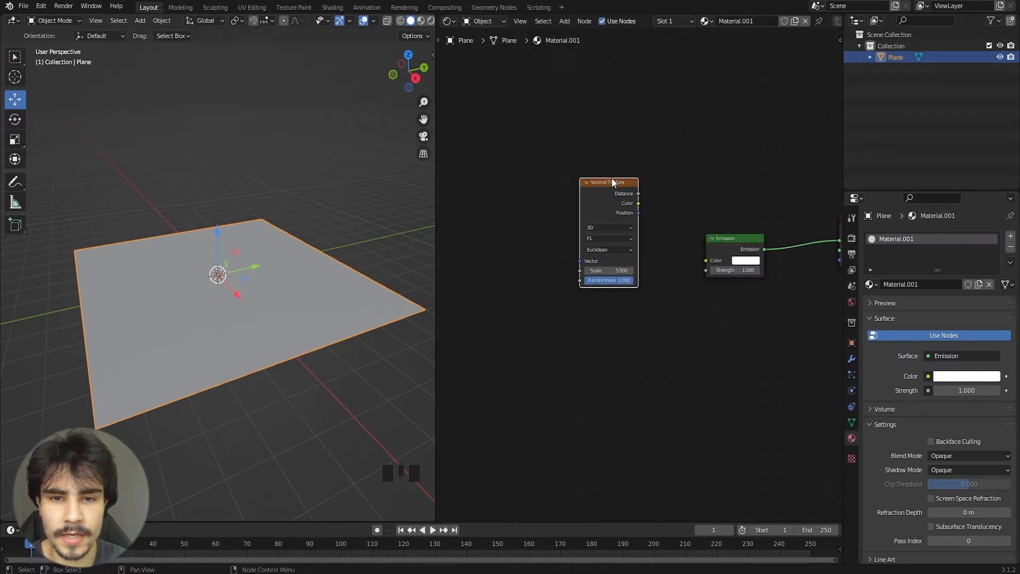
key("shift+d")
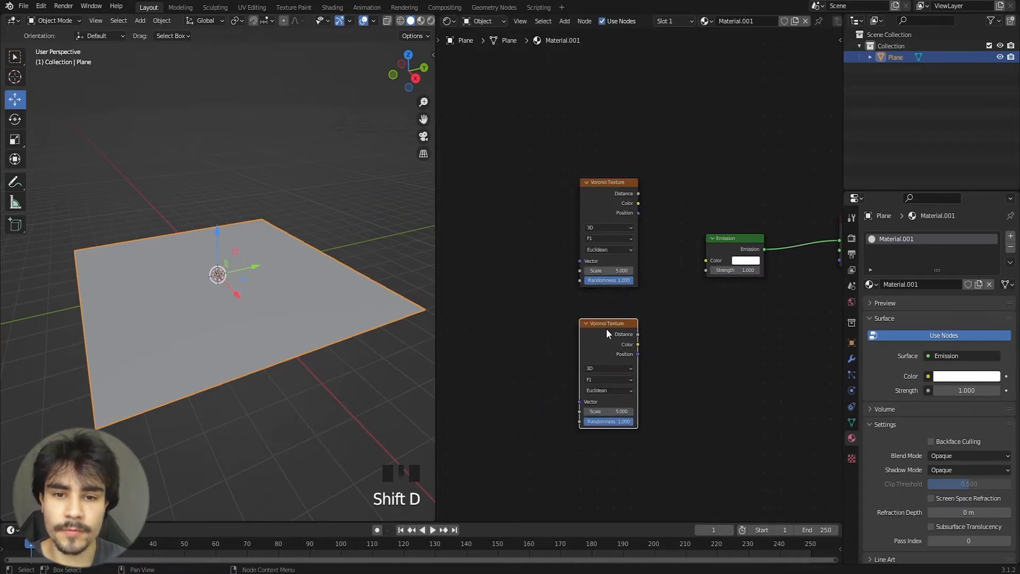
Step: Move the Voronoi Texture nodes away from the Emission and Material Output nodes to make room between them
scroll(620, 261, "up", 2)
scroll(626, 239, "down", 1)
left_click_drag(668, 111, 591, 232)
left_click_drag(597, 176, 511, 177)
left_click(621, 171)
scroll(712, 250, "down", 3)
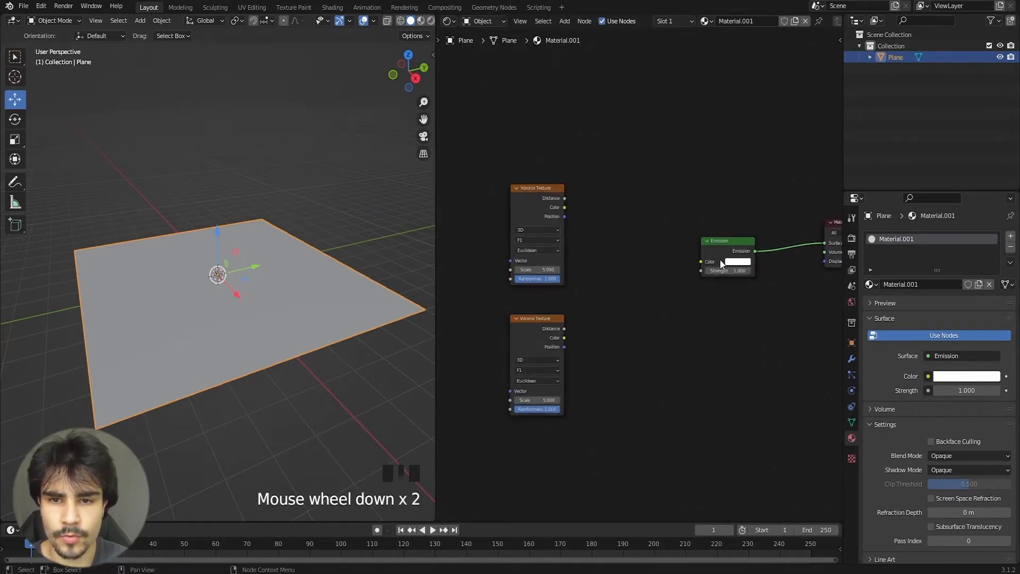
left_click(721, 243)
left_click_drag(721, 243, 756, 239)
left_click_drag(848, 179, 747, 262)
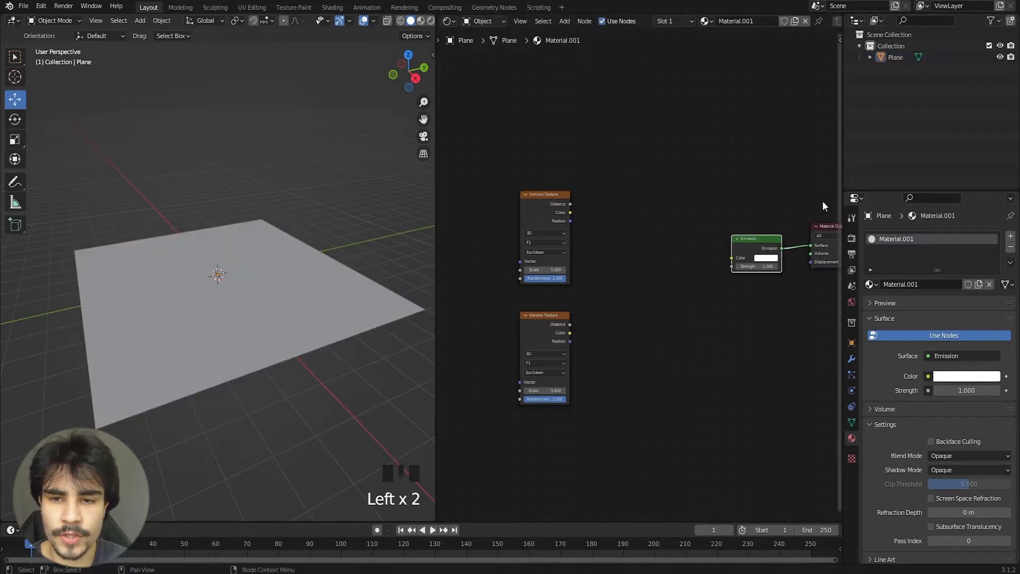
left_click_drag(822, 201, 716, 276)
left_click_drag(741, 237, 770, 238)
left_click(719, 205)
middle_click_drag(719, 205, 671, 219)
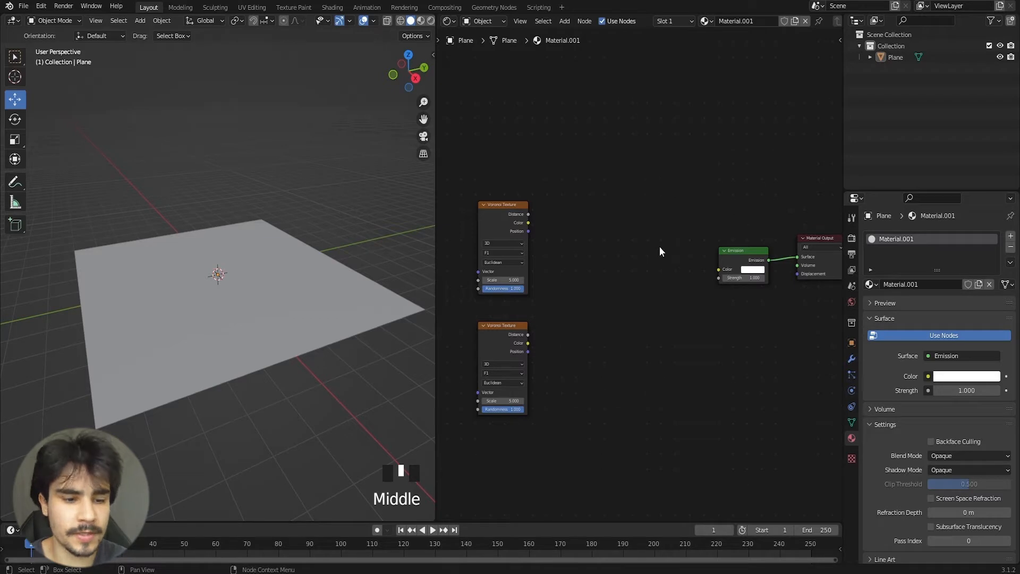
Step: Add a Math node between the Voronoi Texture nodes and the Emission node
key("shift+a")
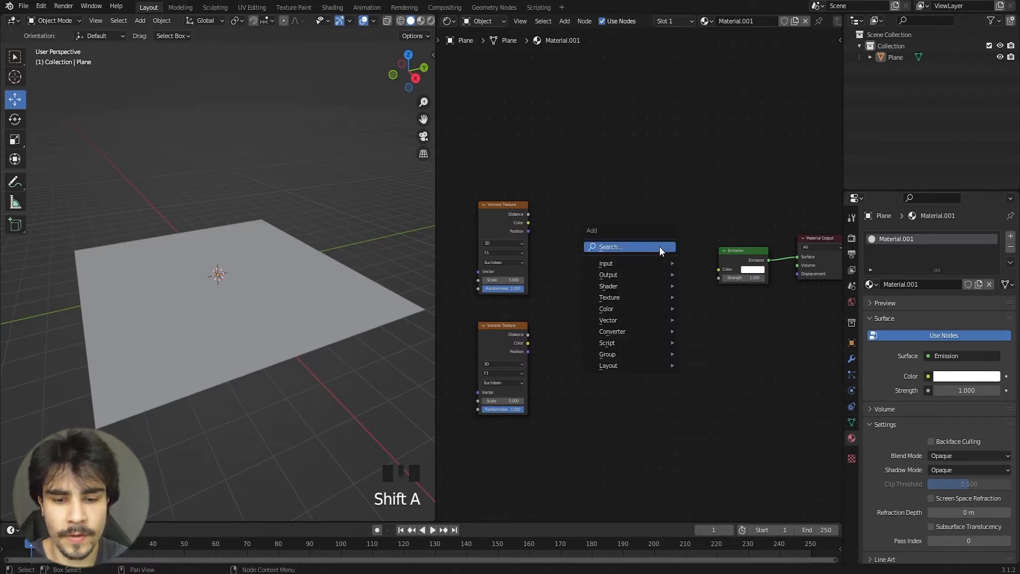
type("math")
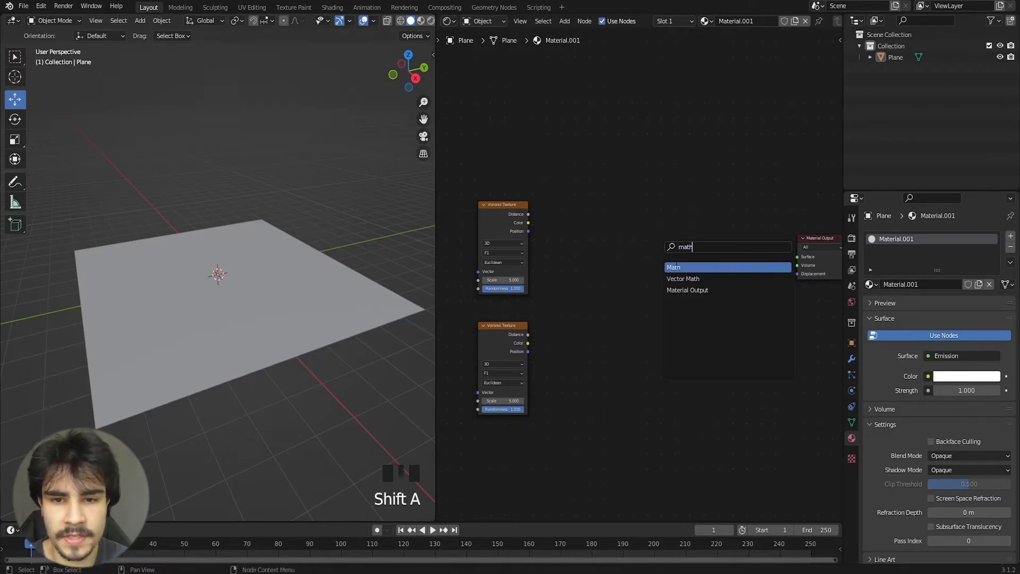
key("Return")
left_click(664, 280)
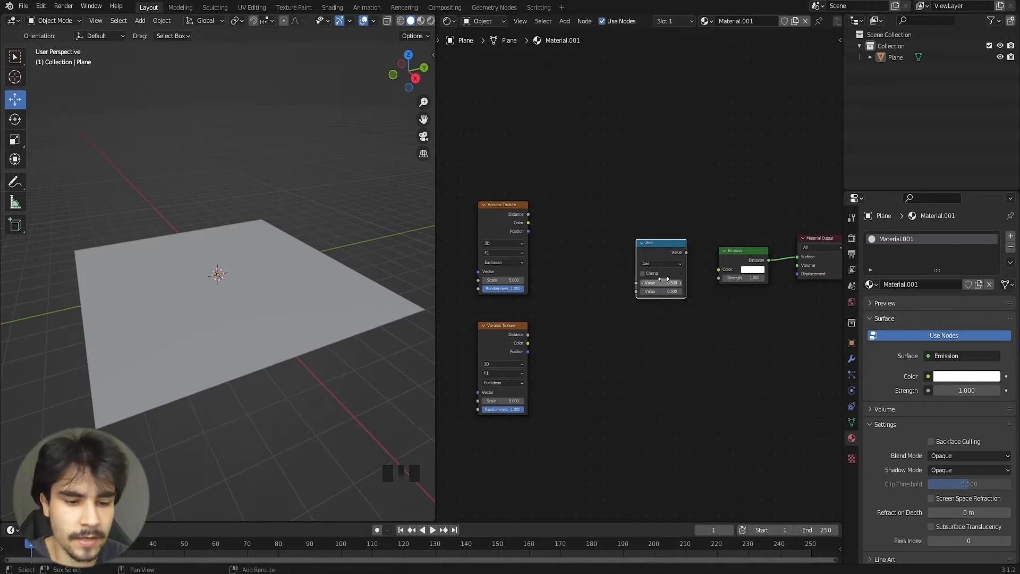
Step: Add a ColorRamp node and arrange it between the Math node and the Emission node
key("shift+a")
type("color")
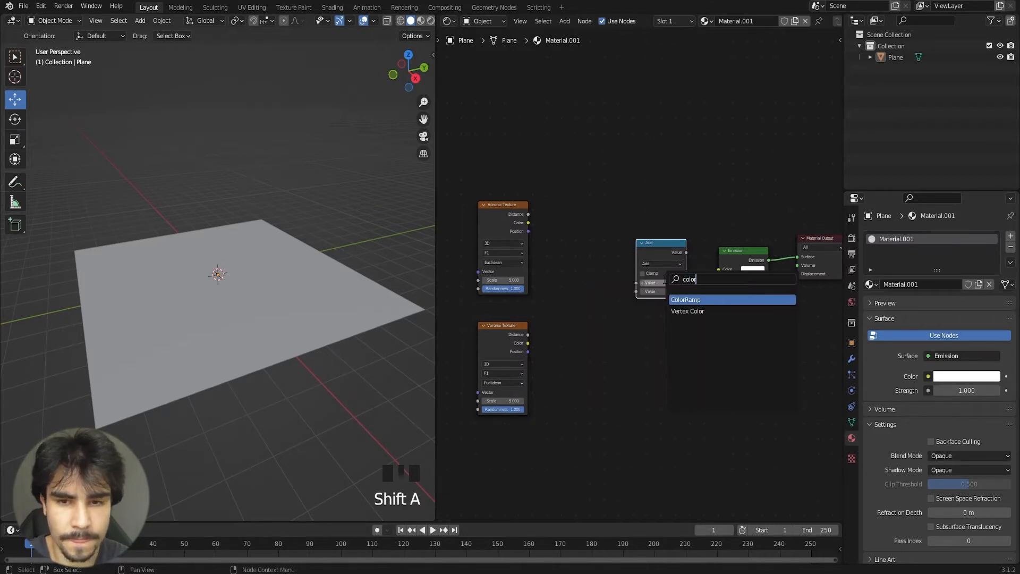
key("Return")
left_click(680, 337)
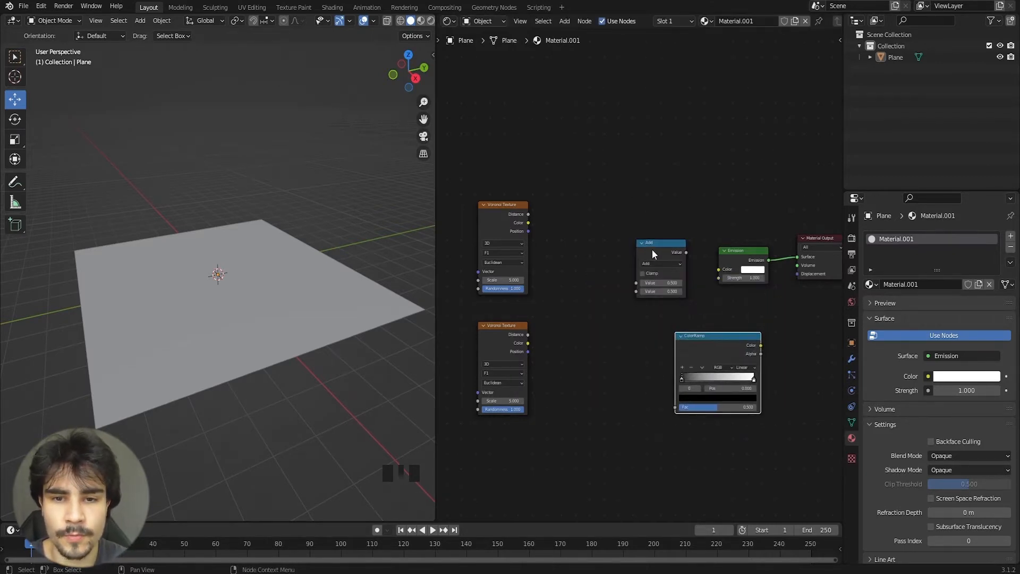
left_click_drag(651, 249, 570, 279)
left_click_drag(704, 349, 650, 255)
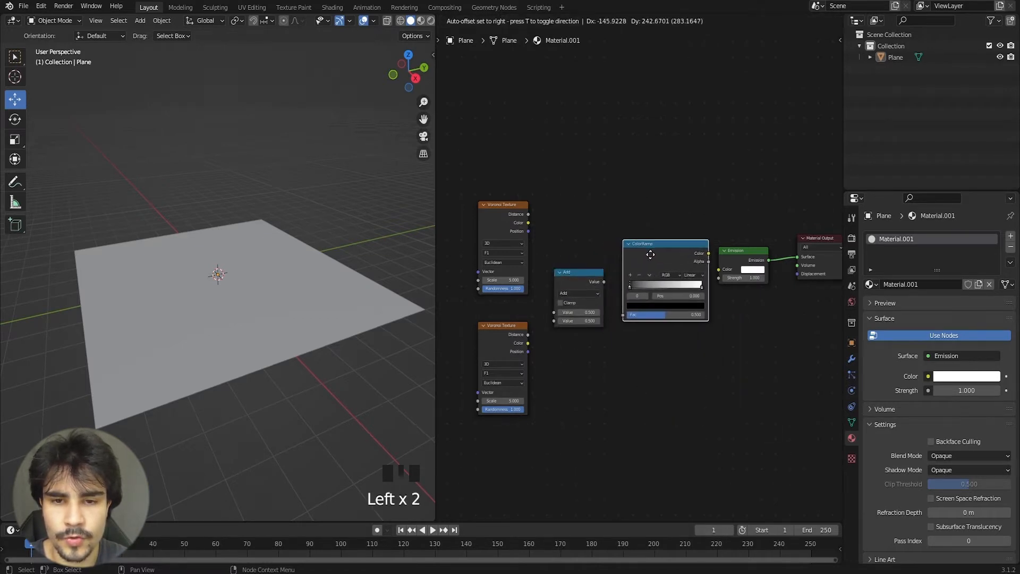
left_click_drag(580, 285, 577, 276)
Step: Connect the ColorRamp's Color to the Emission Color and the Math node's Value to the ColorRamp's Fac
scroll(577, 276, "up", 2)
middle_click_drag(568, 273, 597, 276)
left_click_drag(680, 249, 696, 267)
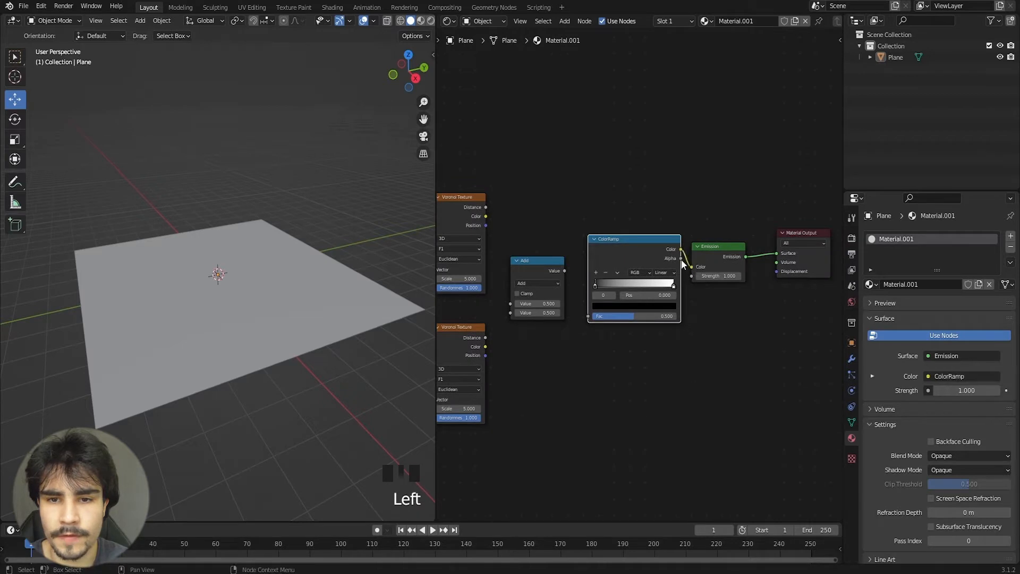
left_click_drag(590, 276, 655, 325)
scroll(577, 274, "up", 2)
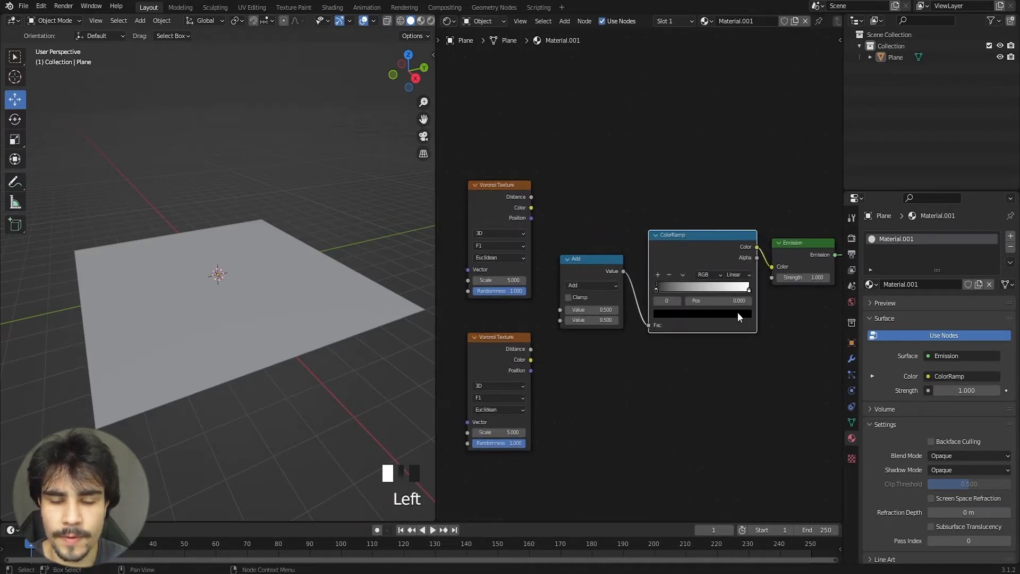
Step: Switch the 3D viewport to Material Preview shading
key("z")
left_click(183, 349)
middle_click_drag(184, 349, 196, 326)
Step: Connect the Distance outputs of both Voronoi Texture nodes to the two Value inputs of the Math node
middle_click_drag(545, 319, 594, 304)
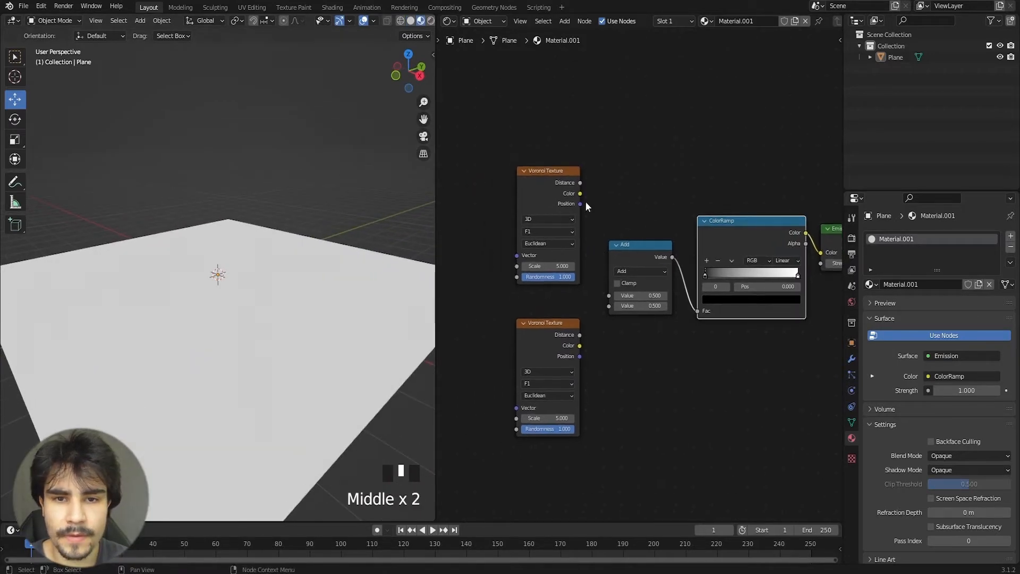
left_click_drag(581, 182, 610, 295)
left_click_drag(580, 336, 609, 306)
scroll(516, 301, "up", 2)
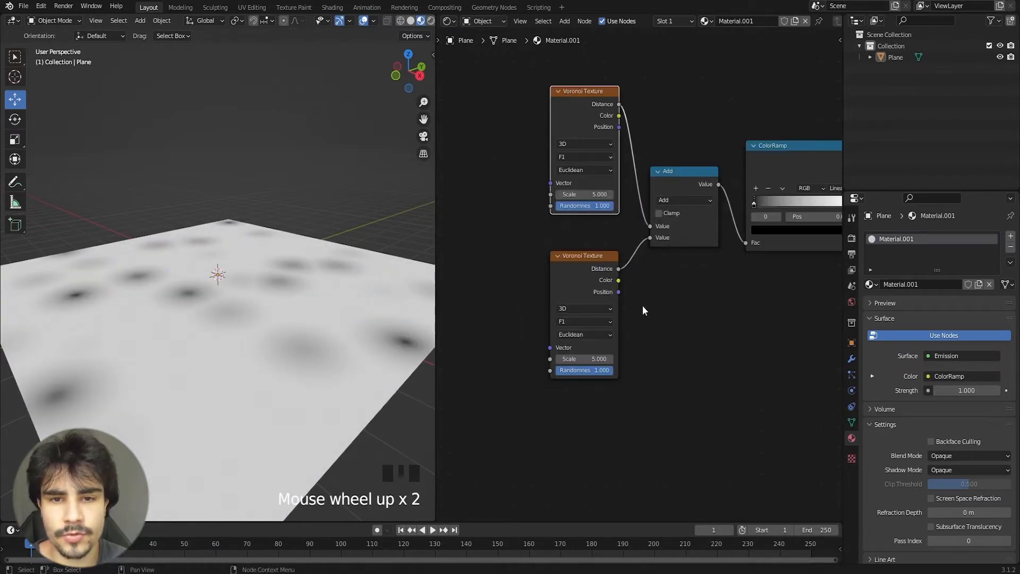
Step: Set the lower Voronoi Texture's feature to Smooth F1 and its smoothness to about 0.625
left_click(563, 322)
left_click(572, 356)
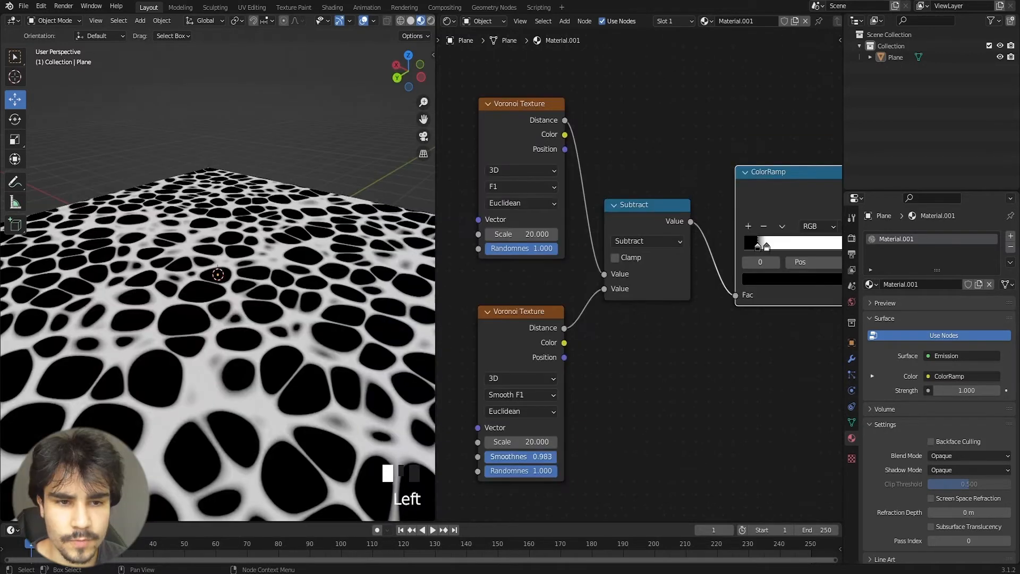
left_click_drag(521, 456, 489, 457)
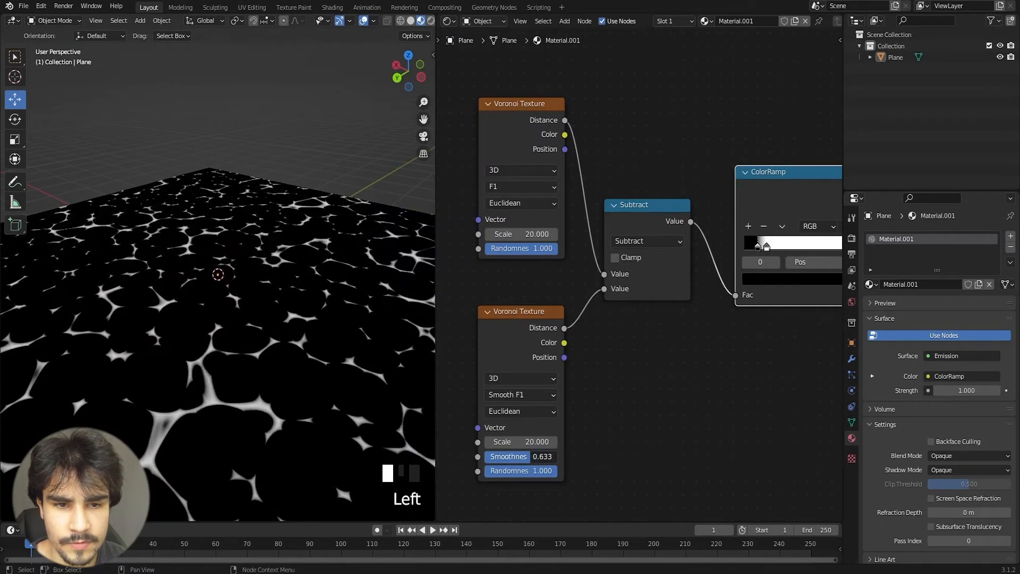
Step: Position the ColorRamp's white stop at about 0.164 and check the web pattern on the plane
middle_click_drag(777, 257, 697, 273)
mouse_move(687, 261)
left_mouse_down()
mouse_move(697, 261)
mouse_move(664, 258)
mouse_move(686, 261)
left_mouse_up()
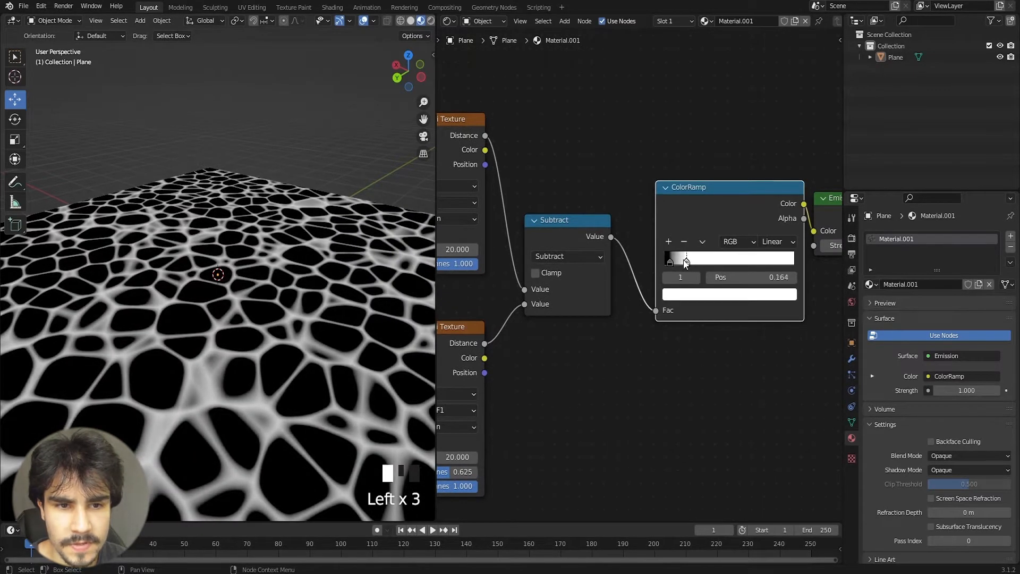
middle_click_drag(175, 340, 230, 319)
scroll(208, 398, "down", 3)
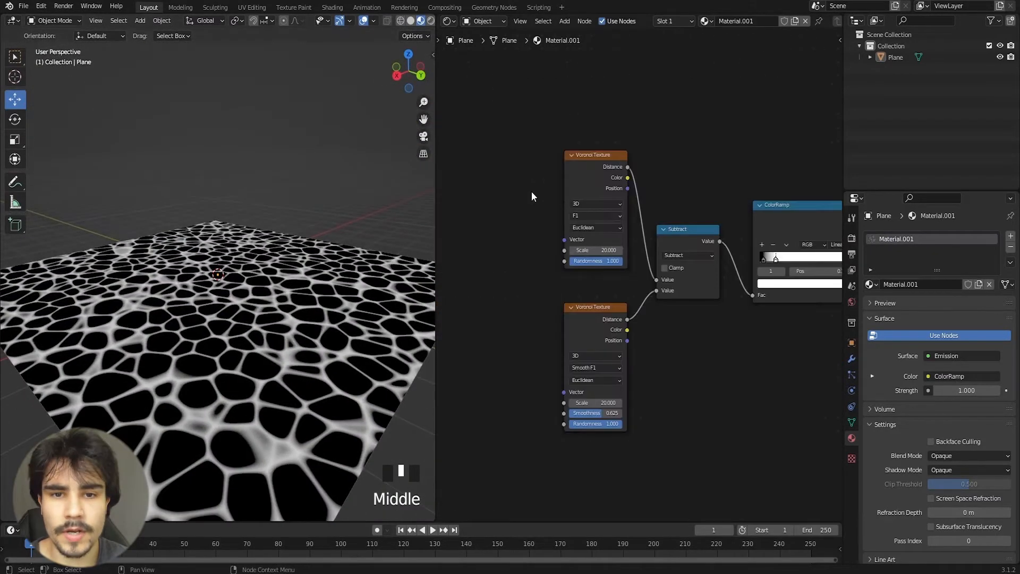
Step: Add connected Texture Coordinate and Mapping nodes to the upper Voronoi Texture's Vector input with Node Wrangler's texture setup
left_click(591, 160)
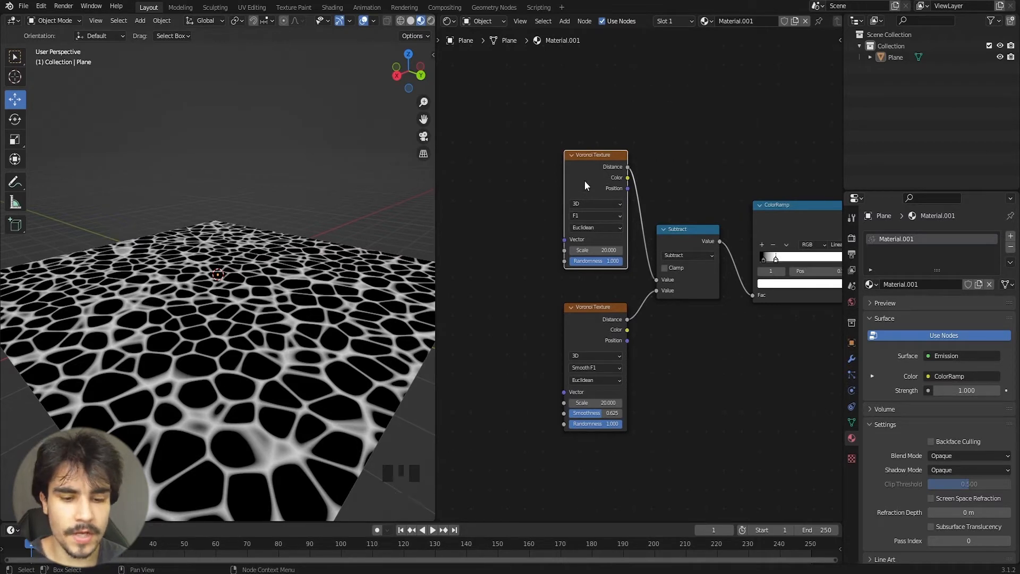
key("ctrl+t")
middle_click_drag(502, 122, 555, 112)
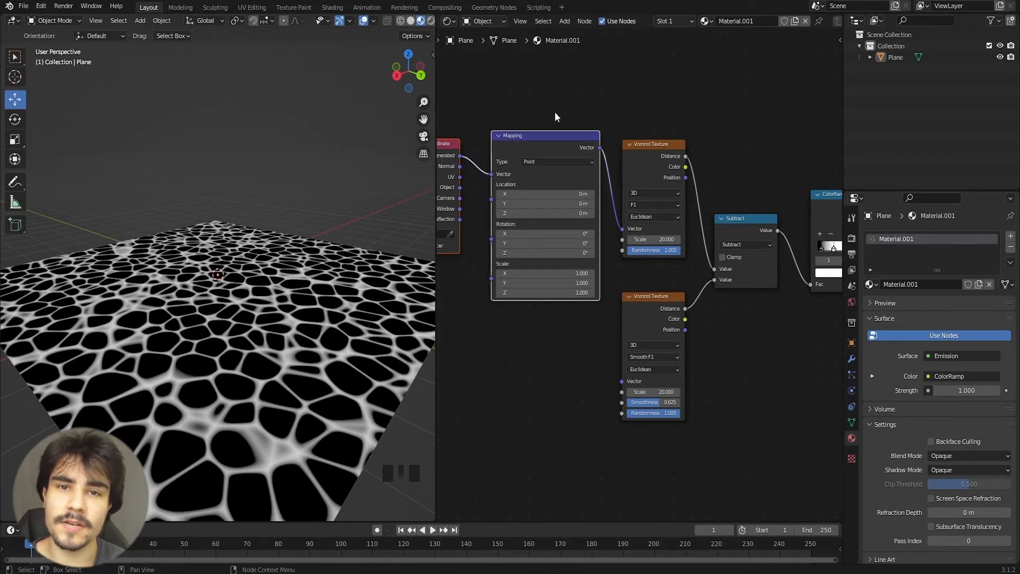
left_click(482, 122)
middle_click_drag(481, 122, 563, 140)
scroll(563, 145, "up", 1)
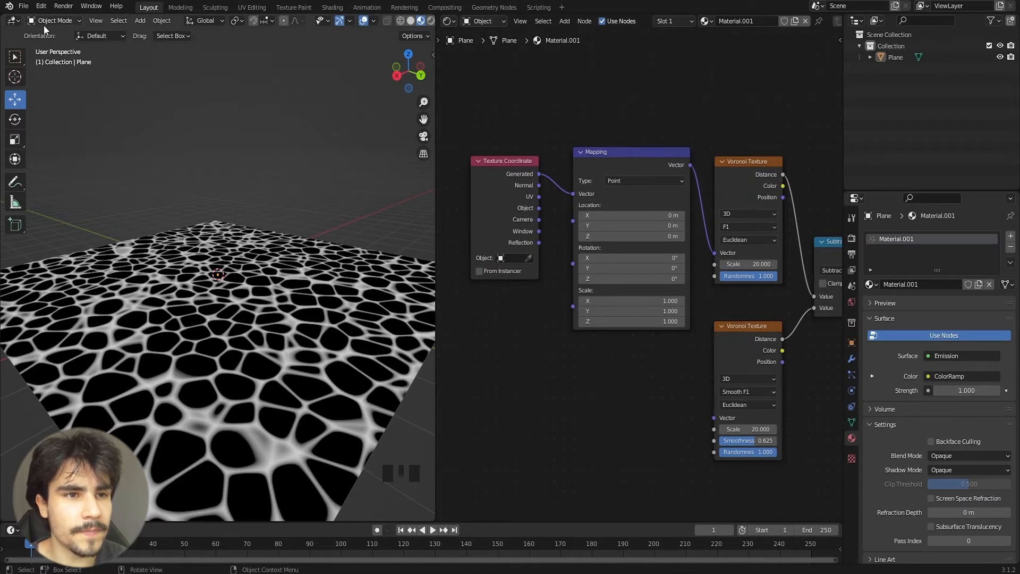
Step: Open the add-ons section of the preferences to show where Node Wrangler is enabled, and close it again
left_click(30, 6)
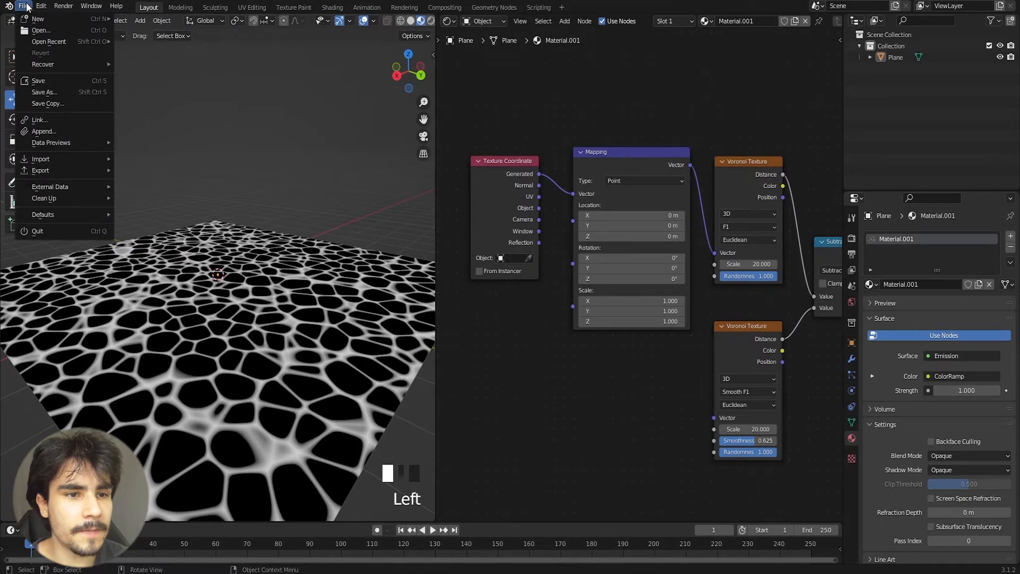
mouse_move(41, 6)
left_click(52, 168)
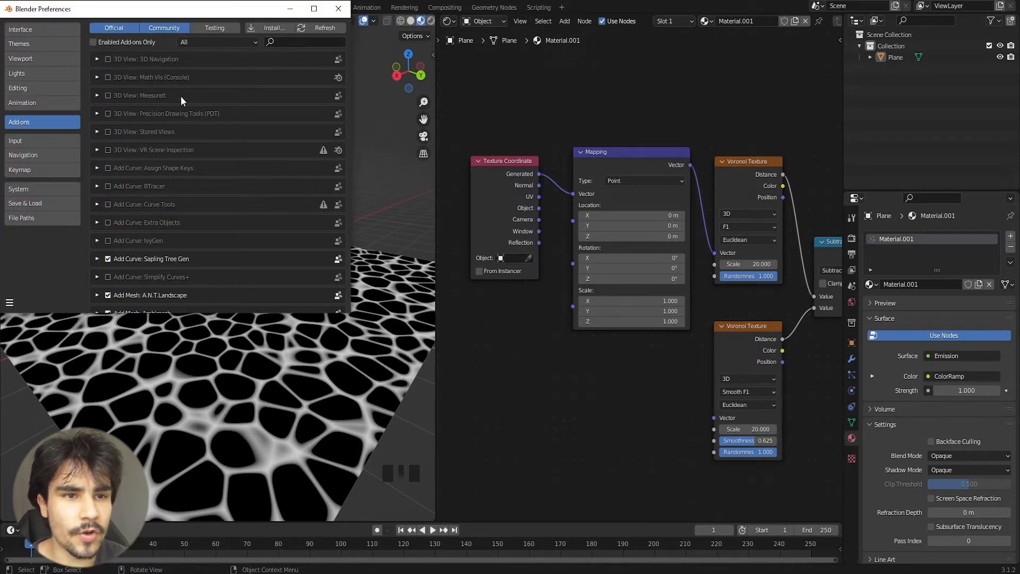
left_click(338, 10)
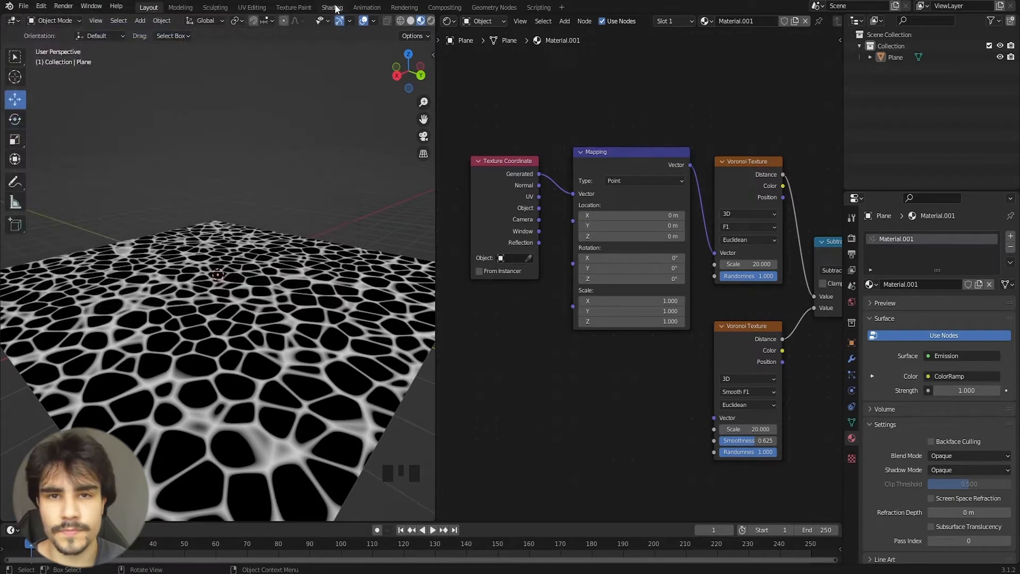
Step: Space the Texture Coordinate and Mapping nodes away from the Voronoi nodes and connect Mapping's Vector output to the lower Voronoi Texture's Vector input
left_click_drag(710, 116, 442, 317)
left_click(570, 128)
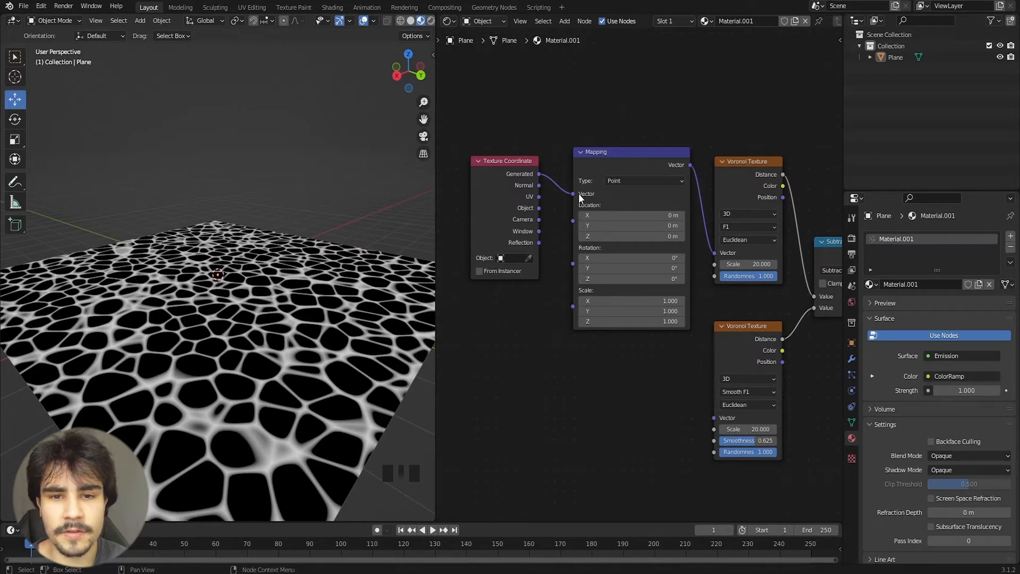
middle_click_drag(628, 173, 601, 161)
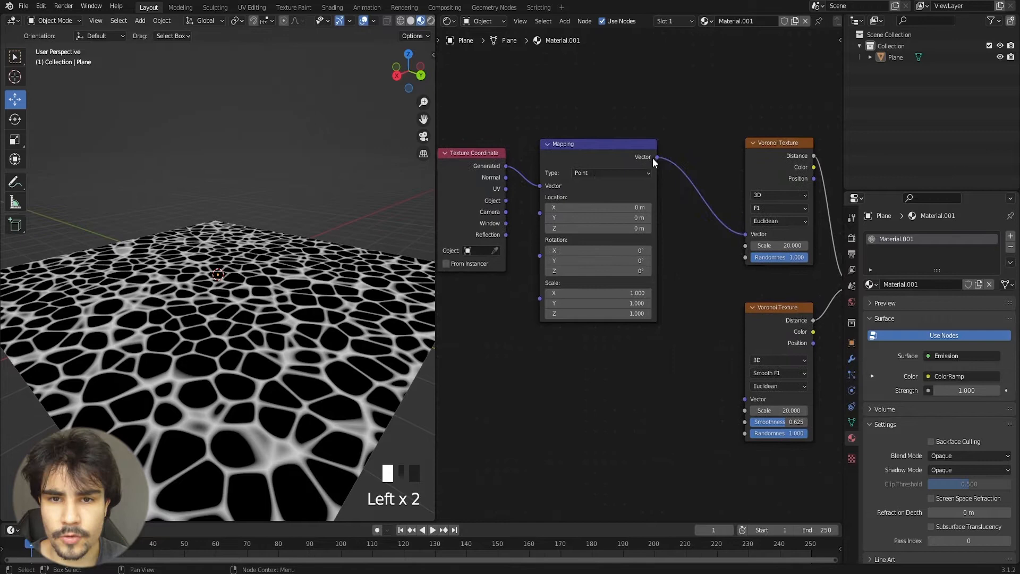
left_click(658, 161)
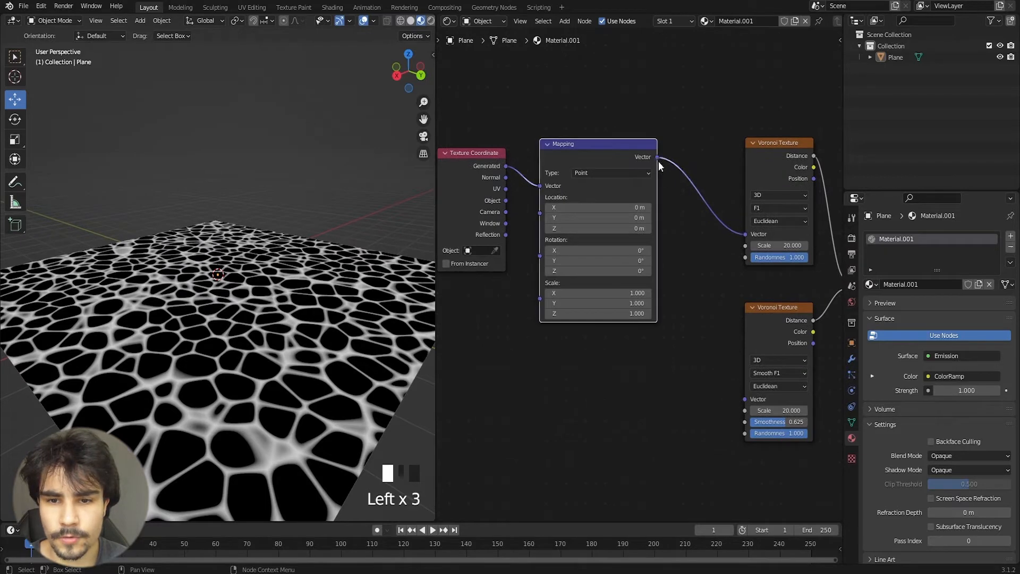
left_click_drag(658, 162, 751, 397)
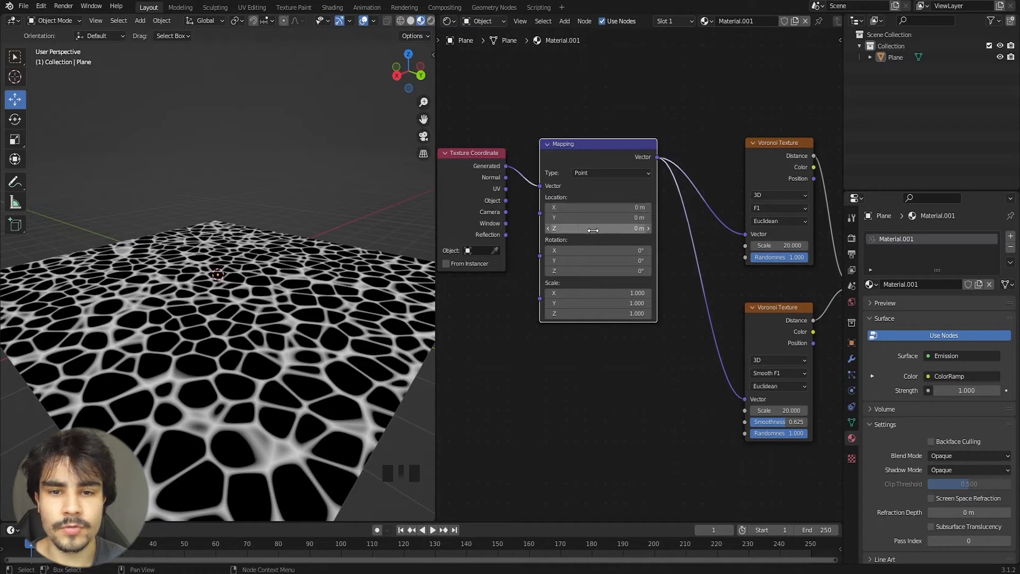
Step: Drive the Mapping node's Z location with the expression #frame/1000
left_click(593, 230)
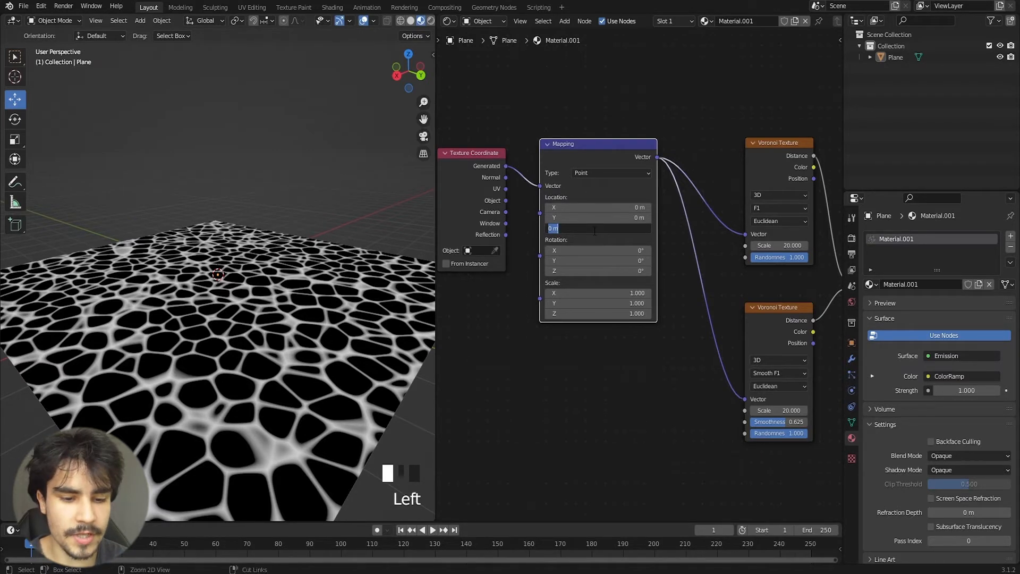
type("#fra")
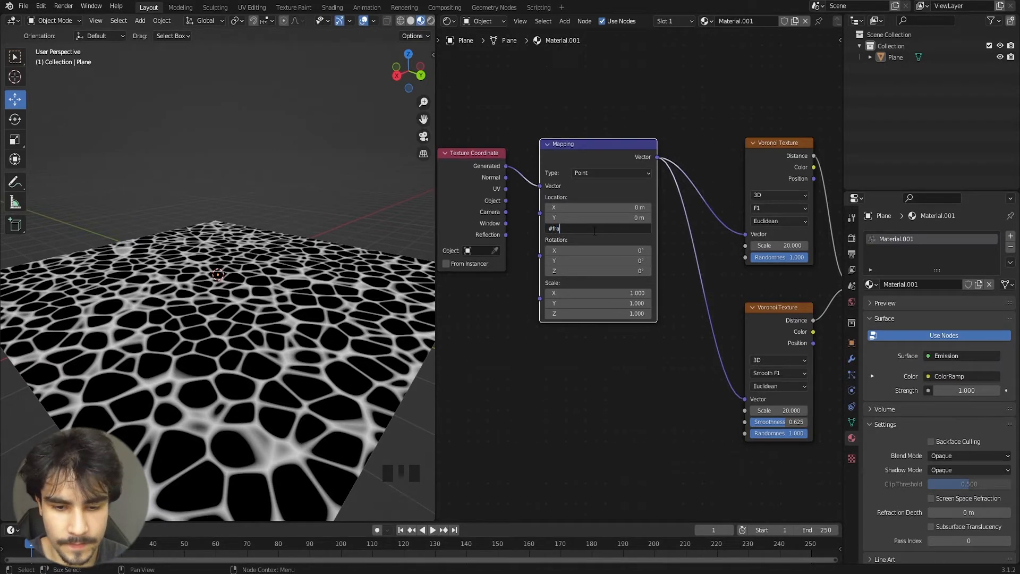
type("me")
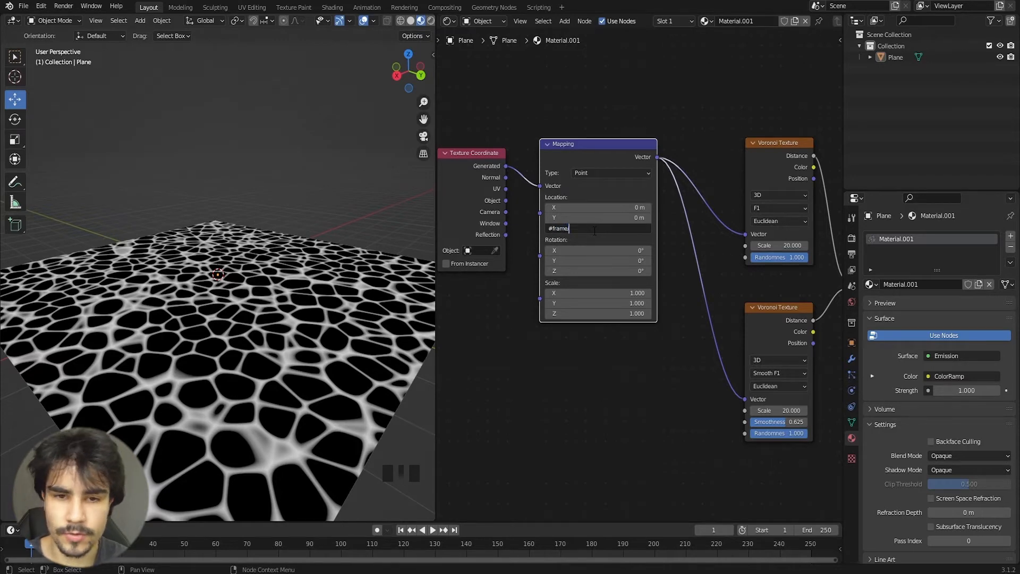
type("/1000")
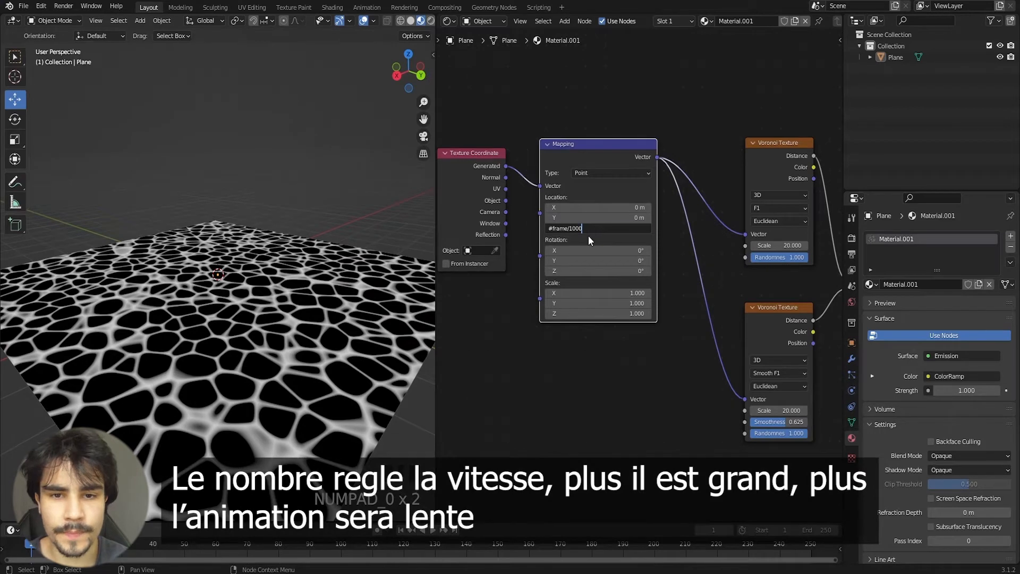
key("Return")
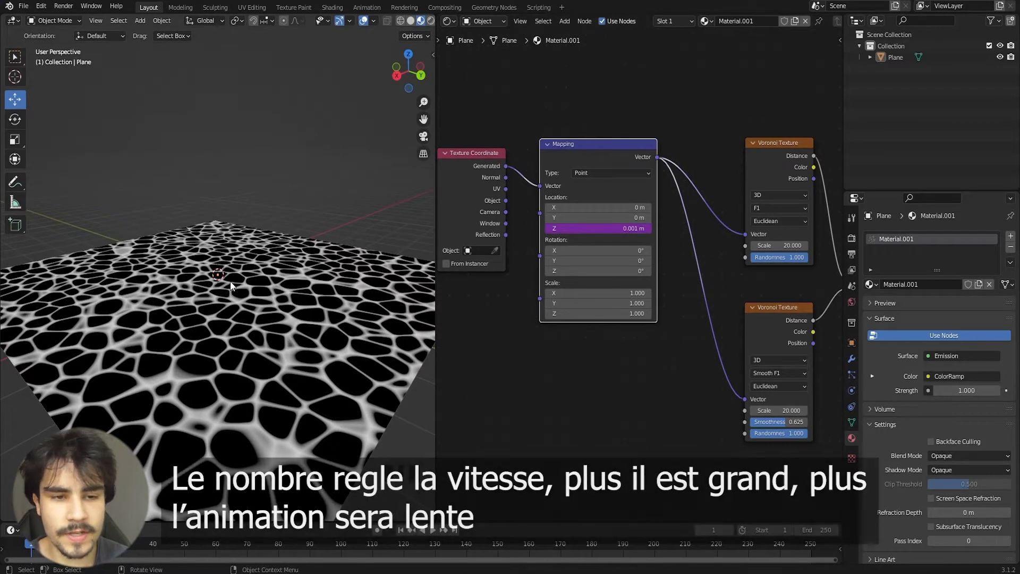
Step: Play the animation, examine how the web pattern evolves on the plane, and stop playback
key("space")
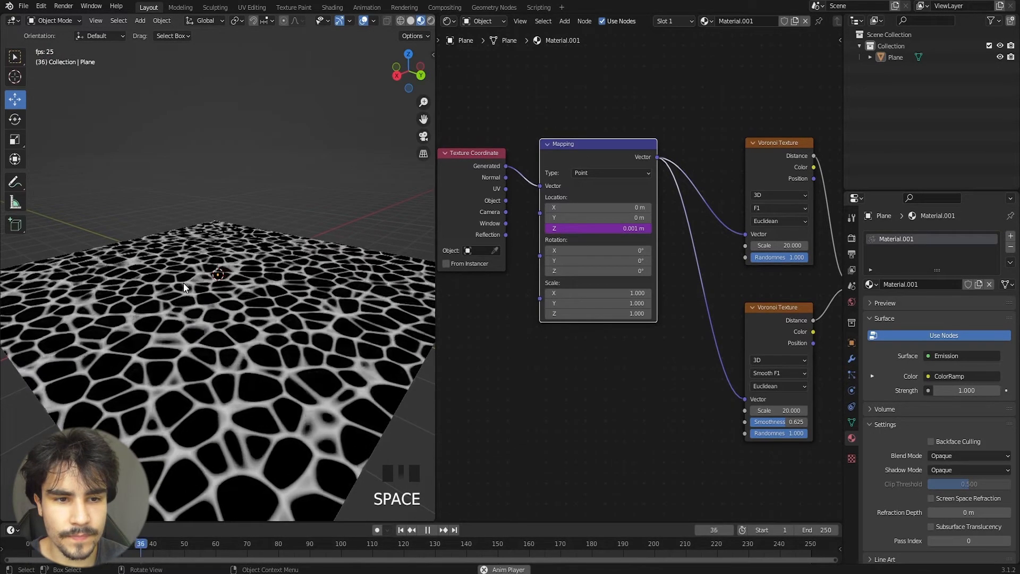
middle_click_drag(183, 282, 225, 301)
scroll(206, 295, "up", 2)
scroll(206, 293, "down", 1)
key("space")
scroll(226, 301, "down", 1)
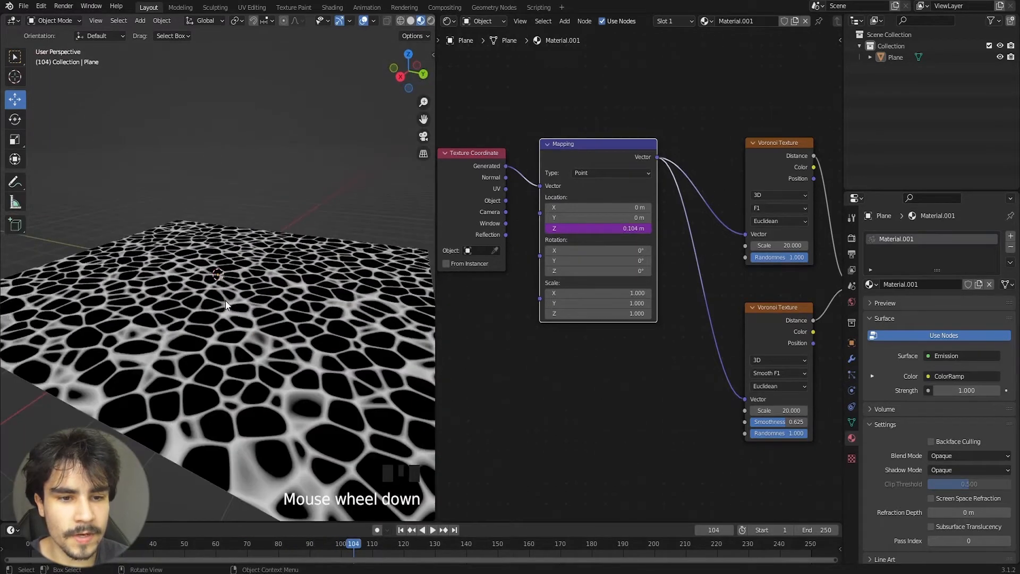
Step: Drive the Mapping node's X location with the expression #frame/1000
left_click(586, 206)
type("#")
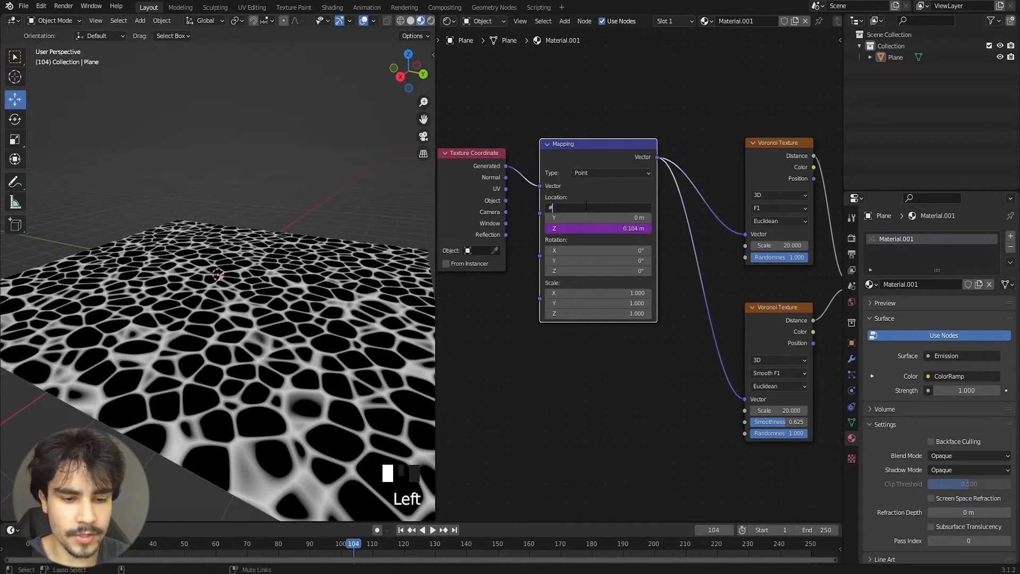
type("frame")
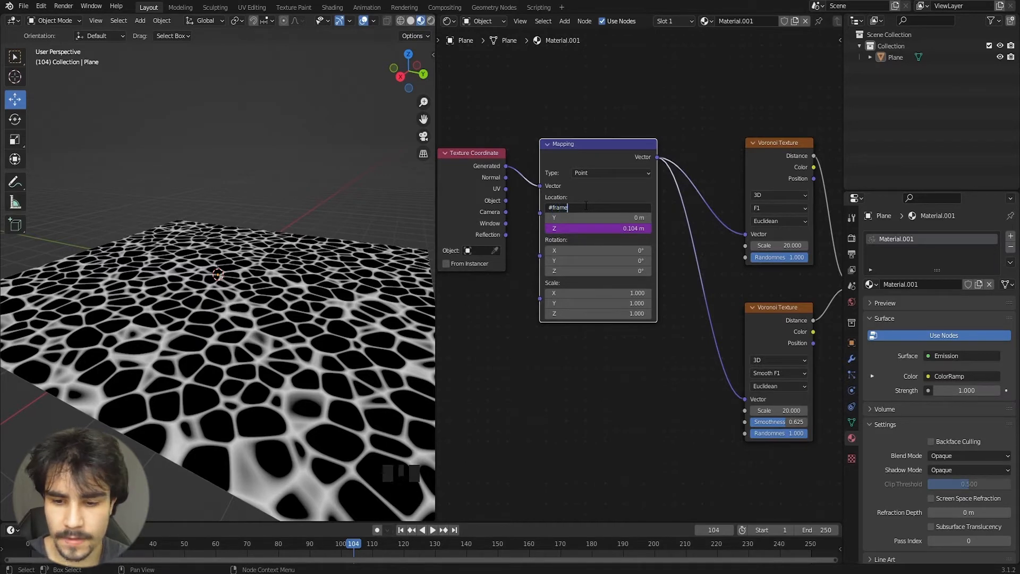
type("/1000")
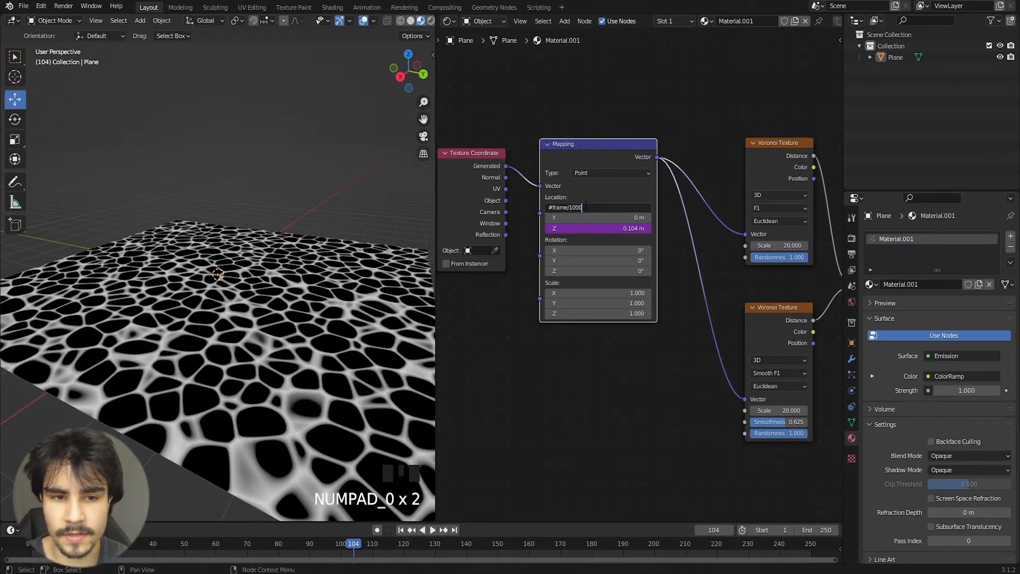
key("Return")
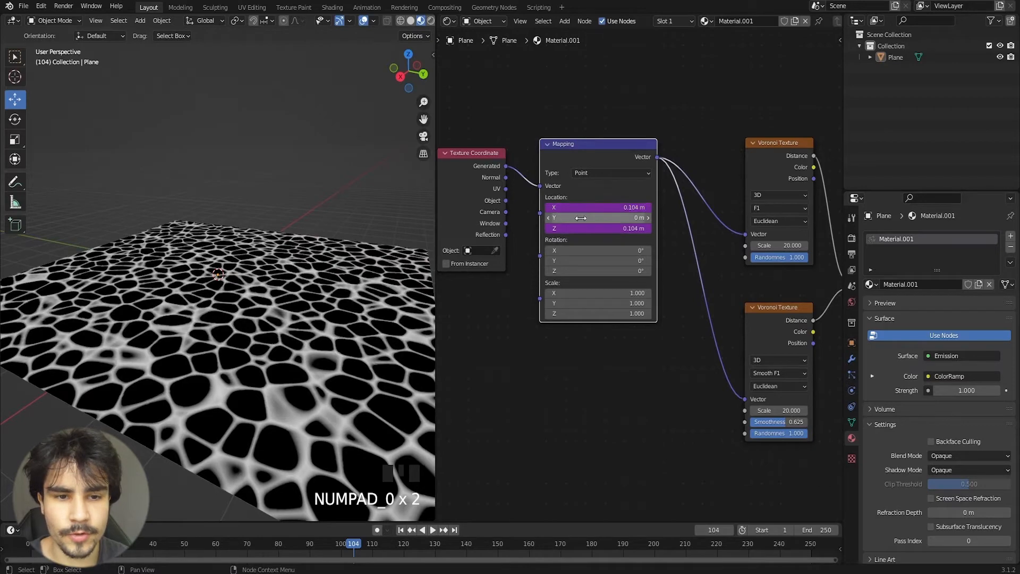
Step: Return to the start of the timeline and play the animation to examine the pattern's movement from several angles
left_click(35, 548)
key("space")
left_click_drag(35, 547, 28, 548)
key("space")
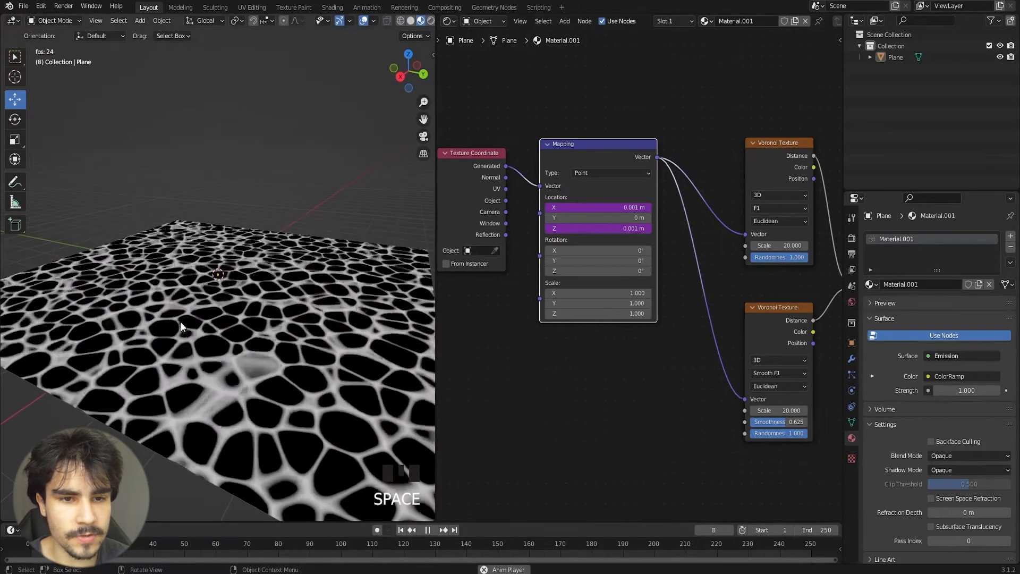
middle_click_drag(226, 340, 146, 352)
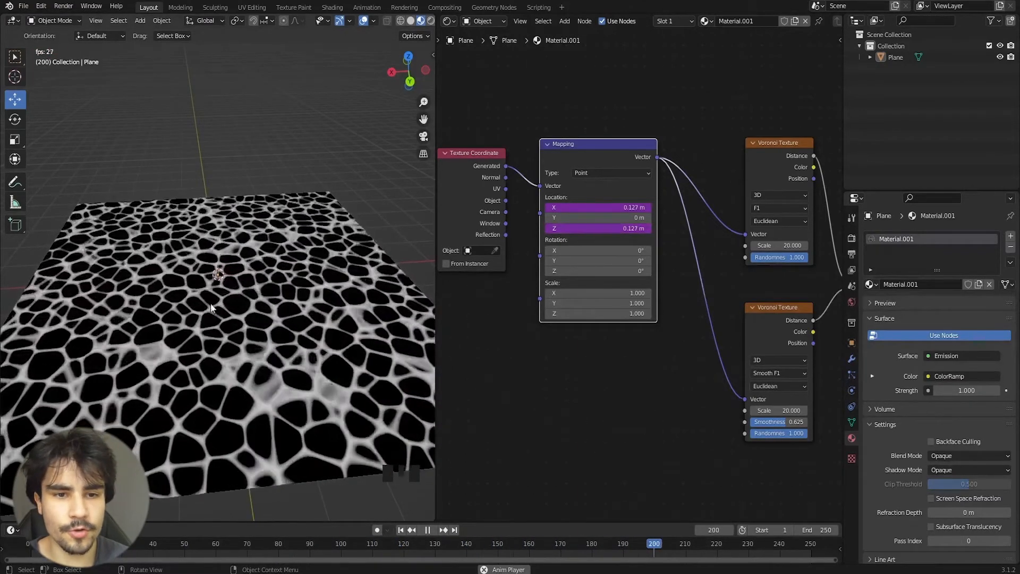
scroll(182, 272, "down", 2)
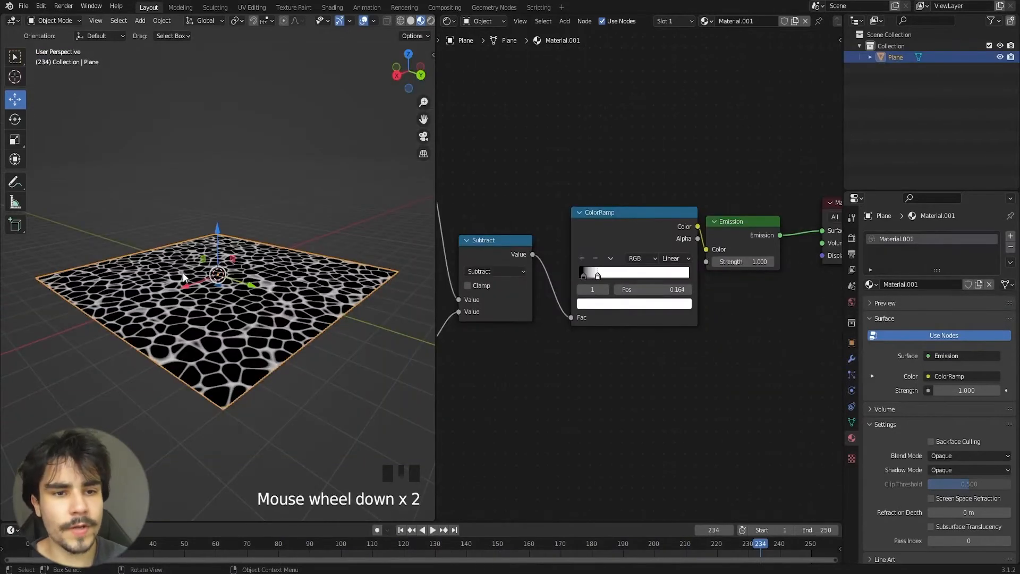
Step: Duplicate the plane and move the copy slightly below the original along the Z axis
middle_click_drag(183, 273, 187, 256)
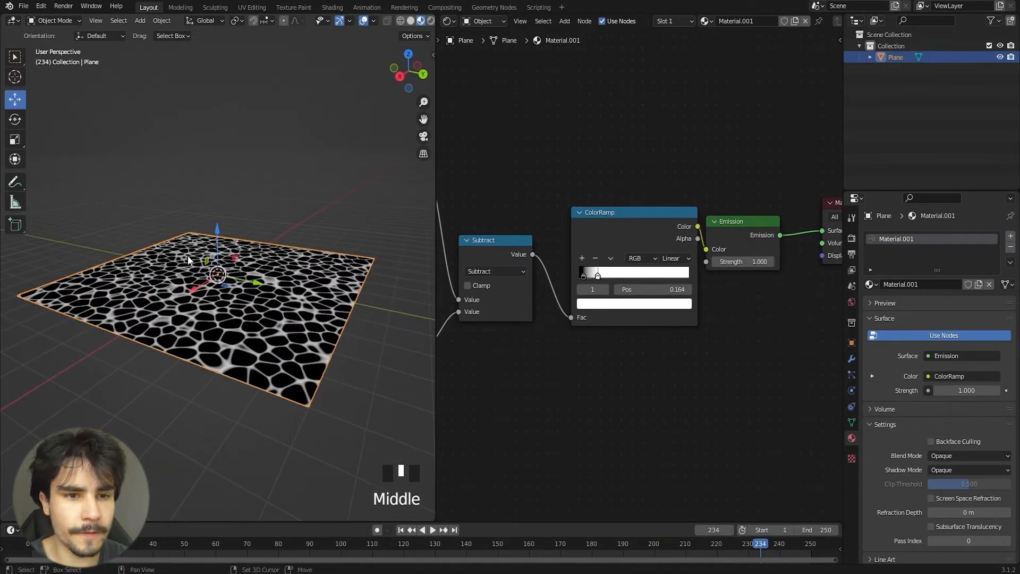
key("shift+d")
key("z")
left_click(216, 240)
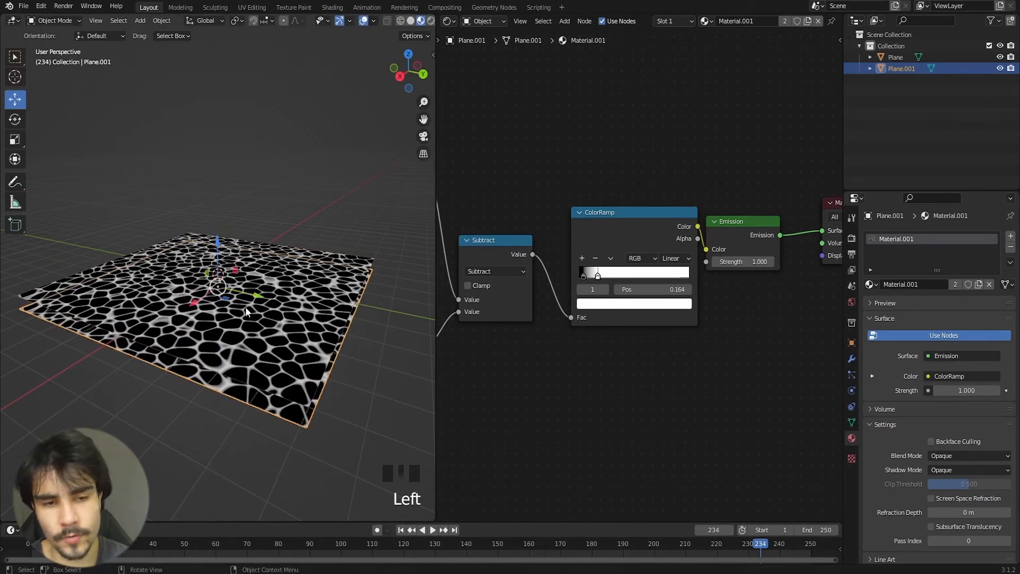
Step: On the upper plane's material, enable Backface Culling and set the Blend Mode to Alpha Blend
left_click(271, 307)
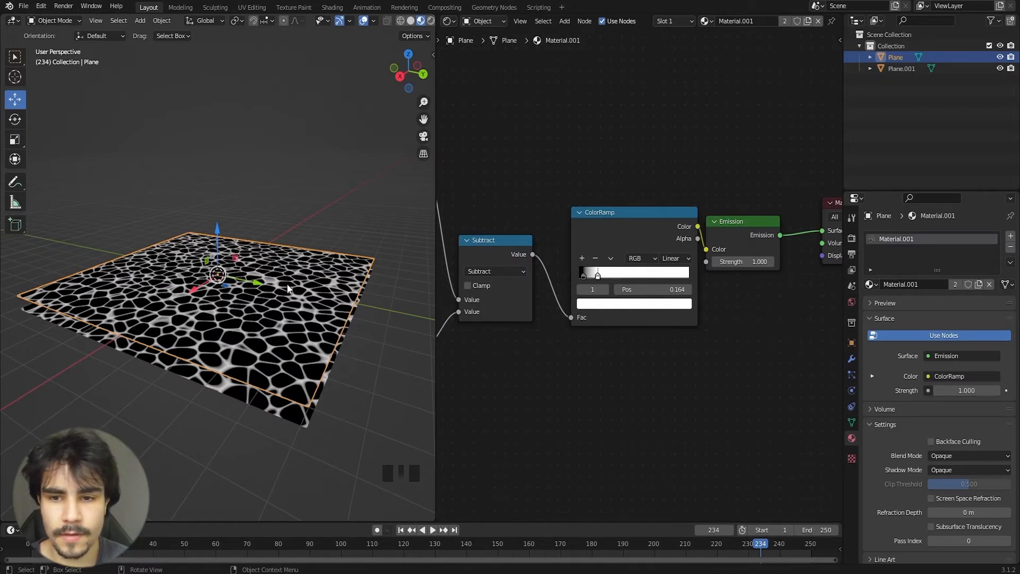
left_click(852, 438)
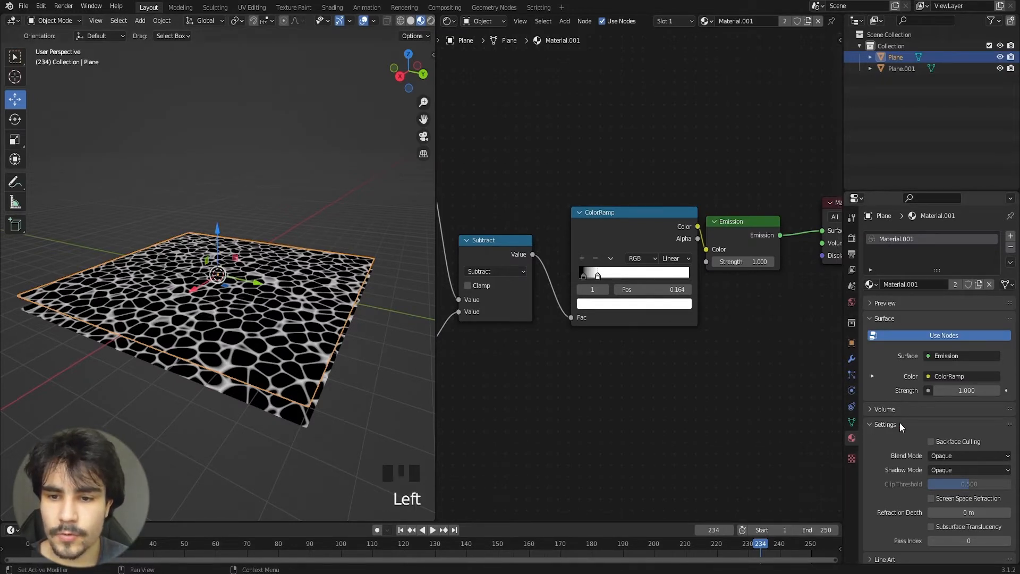
scroll(891, 422, "down", 2)
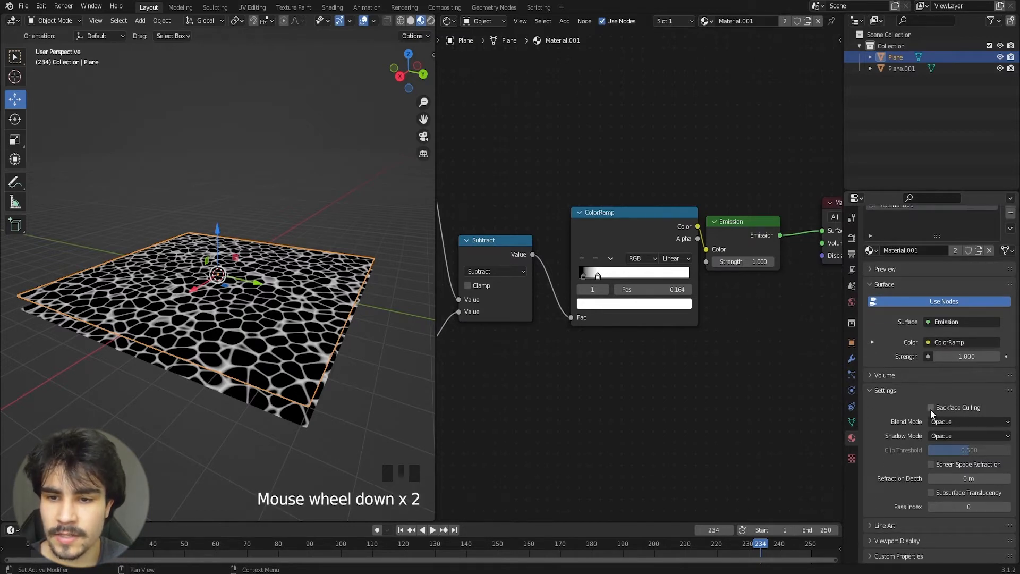
left_click(931, 407)
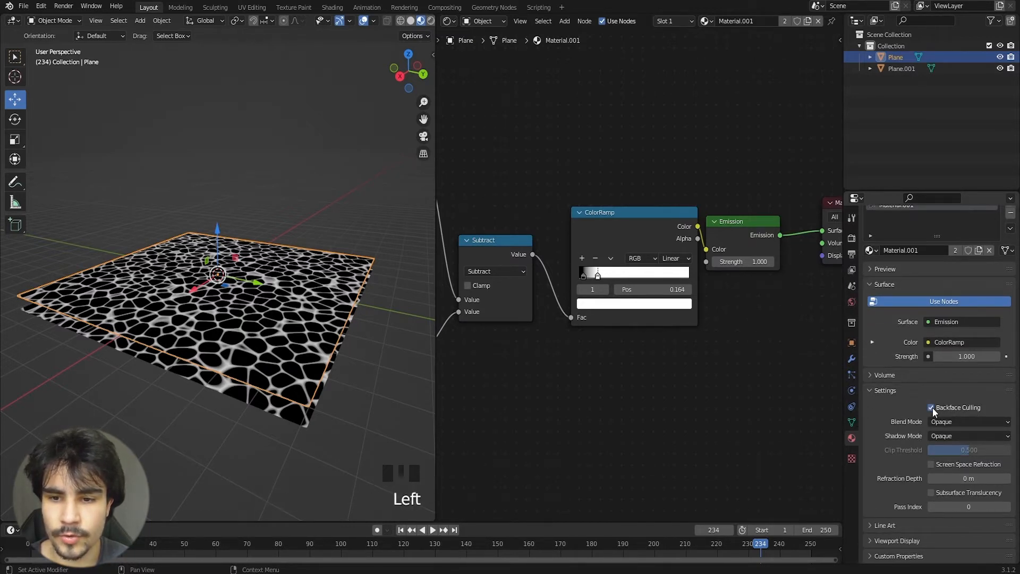
left_click(944, 422)
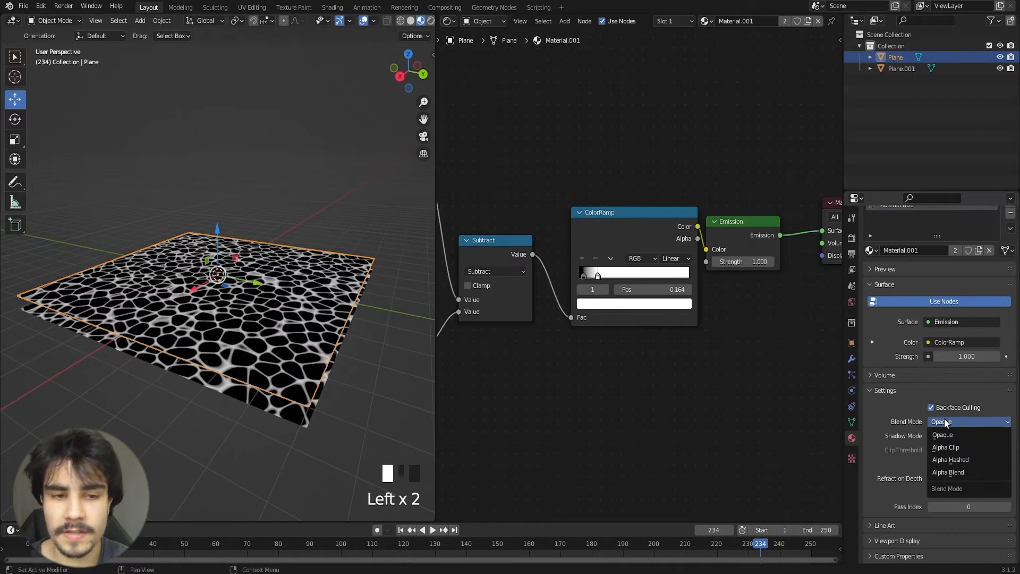
left_click(945, 473)
Step: Set the material's Shadow Mode to None
scroll(186, 297, "up", 3)
middle_click_drag(186, 297, 179, 304)
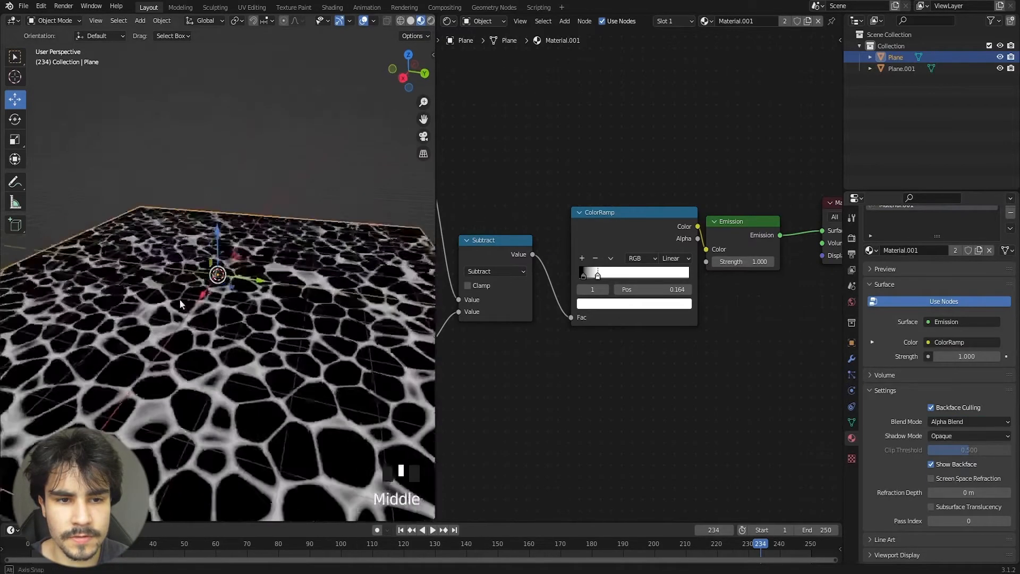
scroll(640, 269, "down", 5)
middle_click_drag(641, 269, 555, 242)
scroll(621, 269, "up", 2)
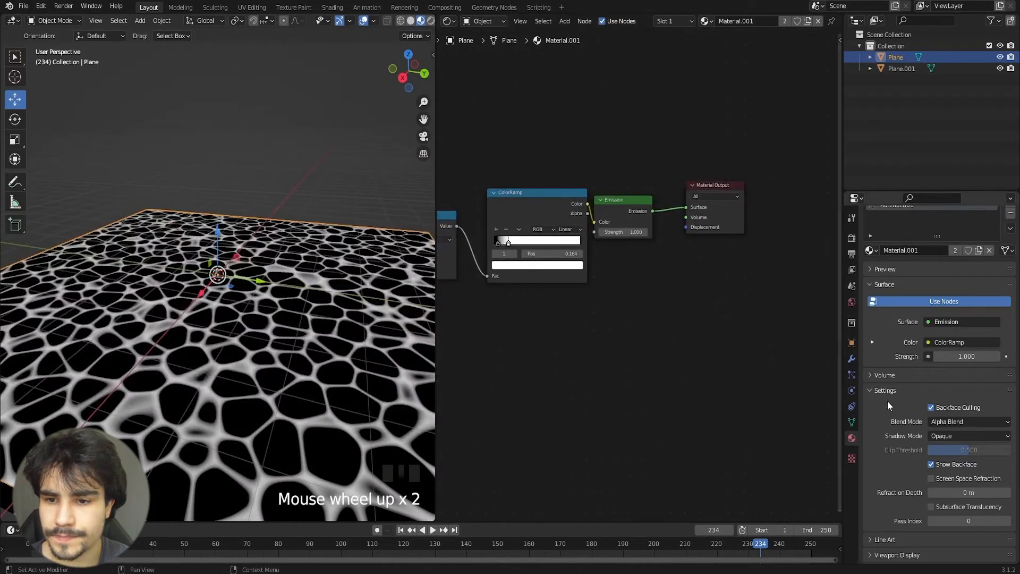
left_click(943, 435)
left_click(944, 449)
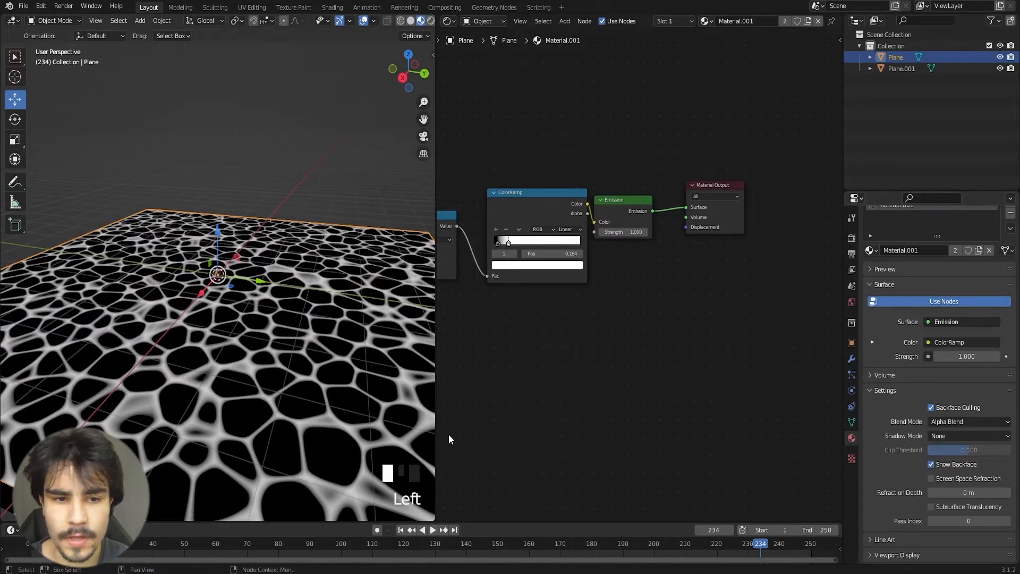
scroll(248, 316, "up", 1)
scroll(234, 318, "down", 3)
key("a")
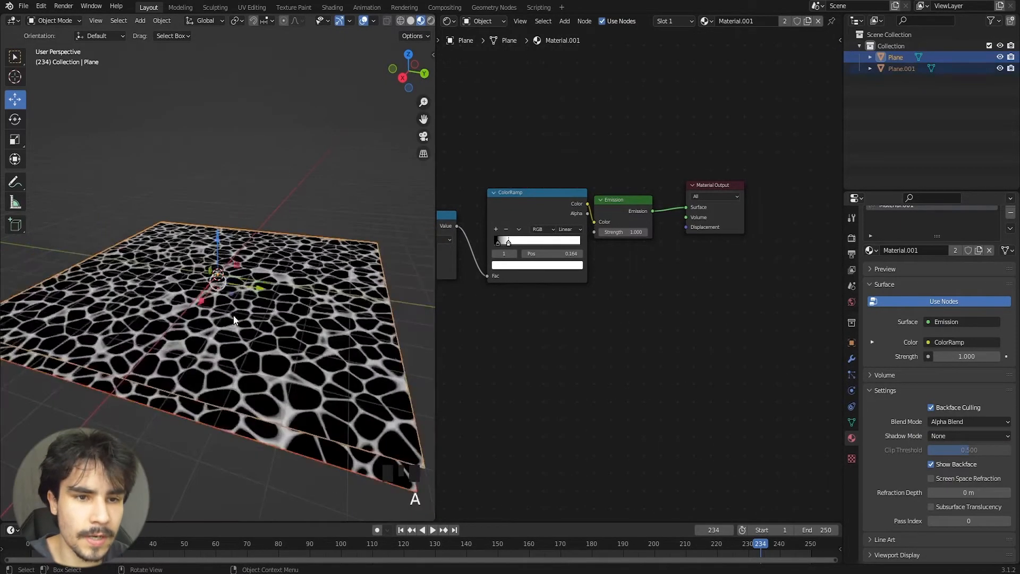
key("a")
middle_click_drag(176, 326, 205, 327)
left_click(204, 327)
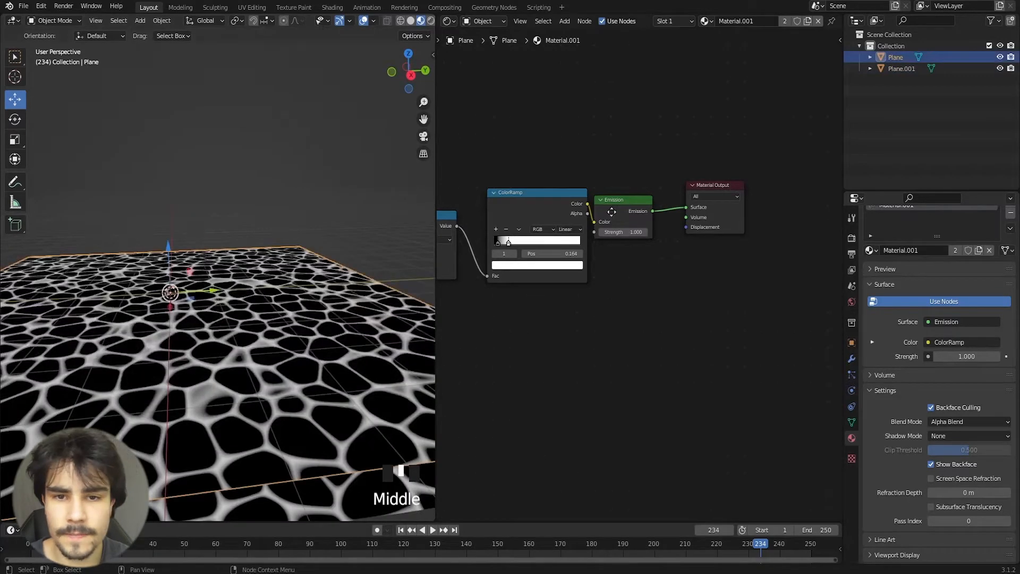
Step: Add a Mix Shader node between the Emission and Material Output nodes
scroll(693, 236, "up", 2)
key("shift+a")
type("mix")
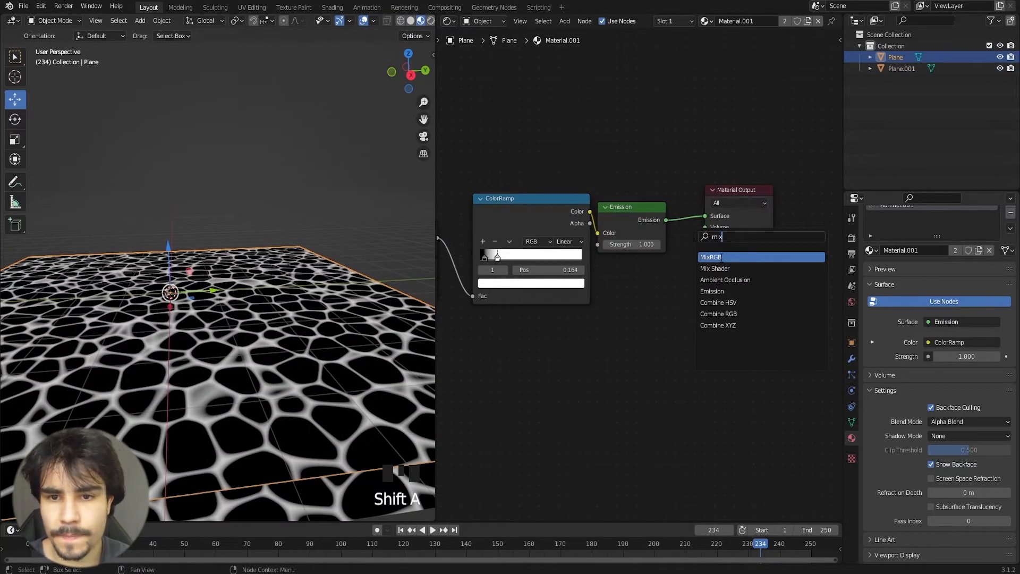
key("Down")
key("Return")
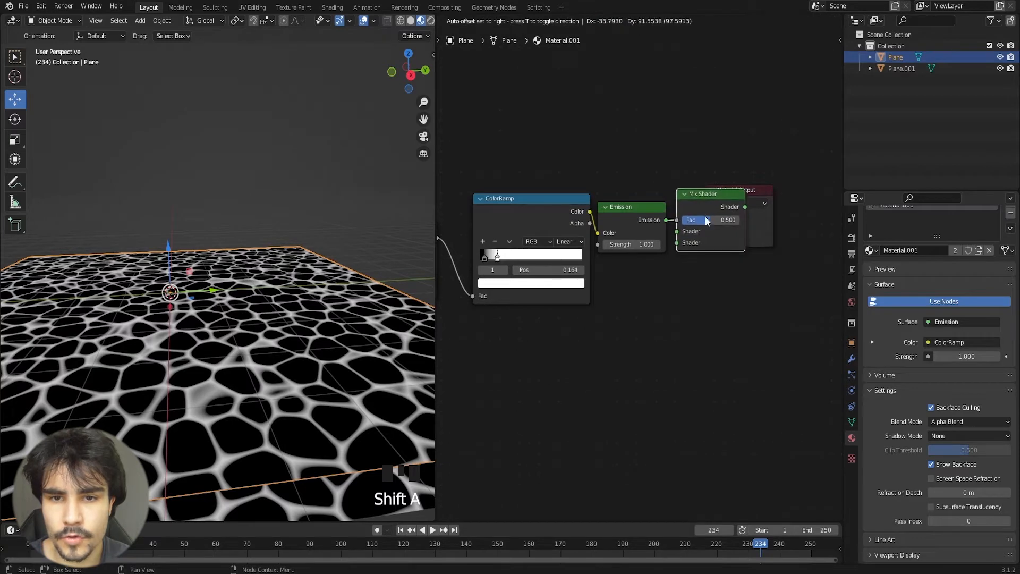
left_click(705, 216)
Step: Add a Transparent BSDF node and connect its BSDF output to the Mix Shader's second Shader input
key("shift+a")
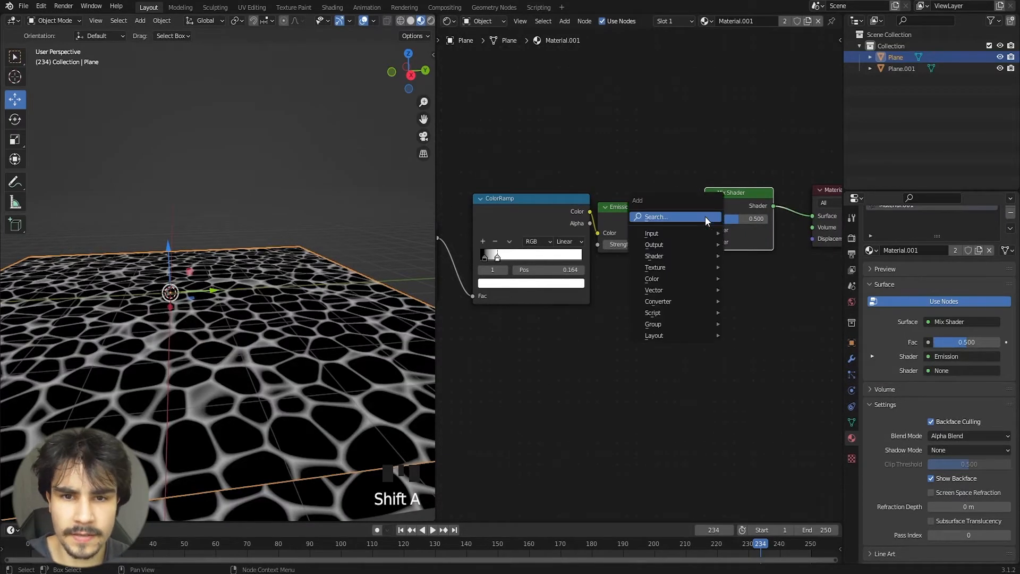
type("tra")
left_click_drag(637, 331, 705, 242)
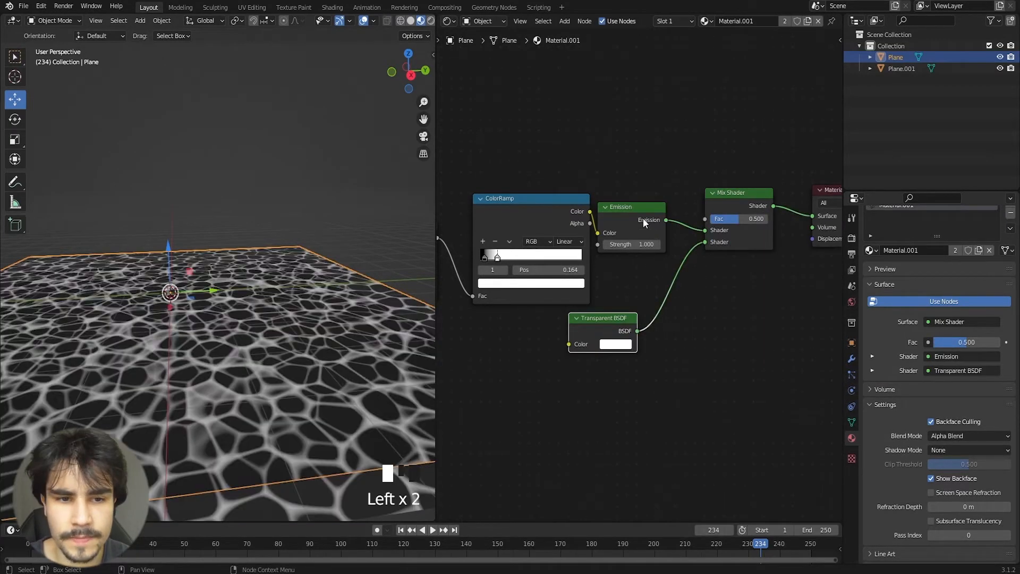
middle_click_drag(257, 351, 177, 320)
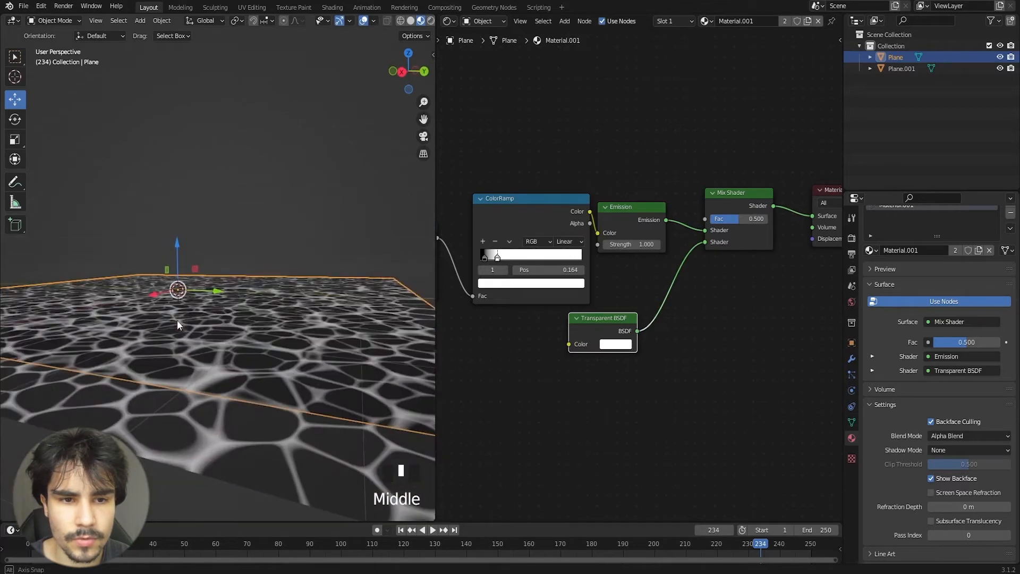
Step: Hide the lower plane in the viewport and select the upper plane
left_click(225, 428)
key("h")
middle_click_drag(225, 428, 223, 322)
left_click(222, 329)
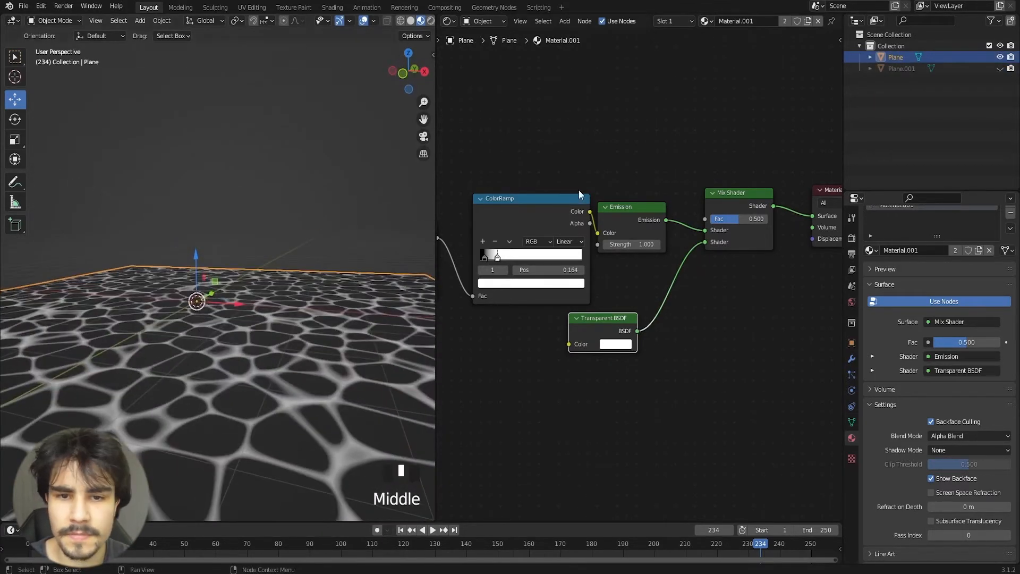
Step: Move the ColorRamp node away from the Emission node and connect its Color output to the Mix Shader's Fac input
left_click_drag(580, 194, 556, 159)
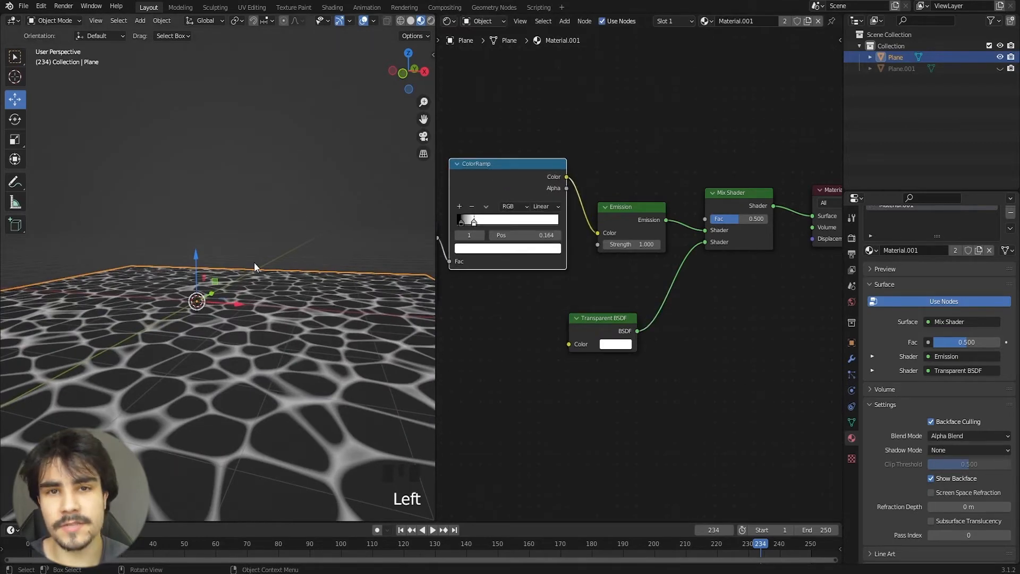
middle_click_drag(555, 176, 571, 184)
scroll(571, 184, "down", 1)
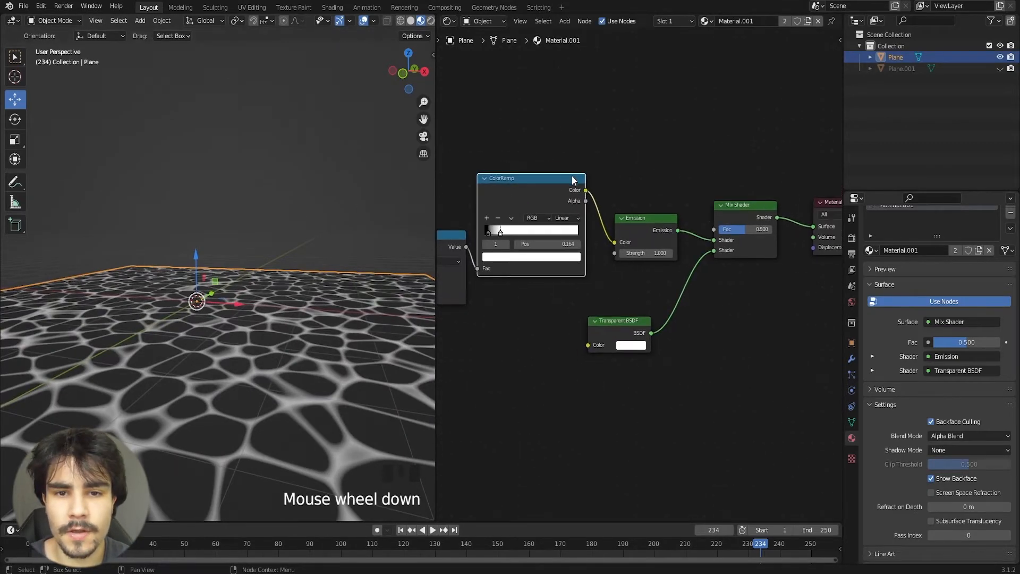
scroll(572, 184, "up", 7)
scroll(546, 133, "down", 2)
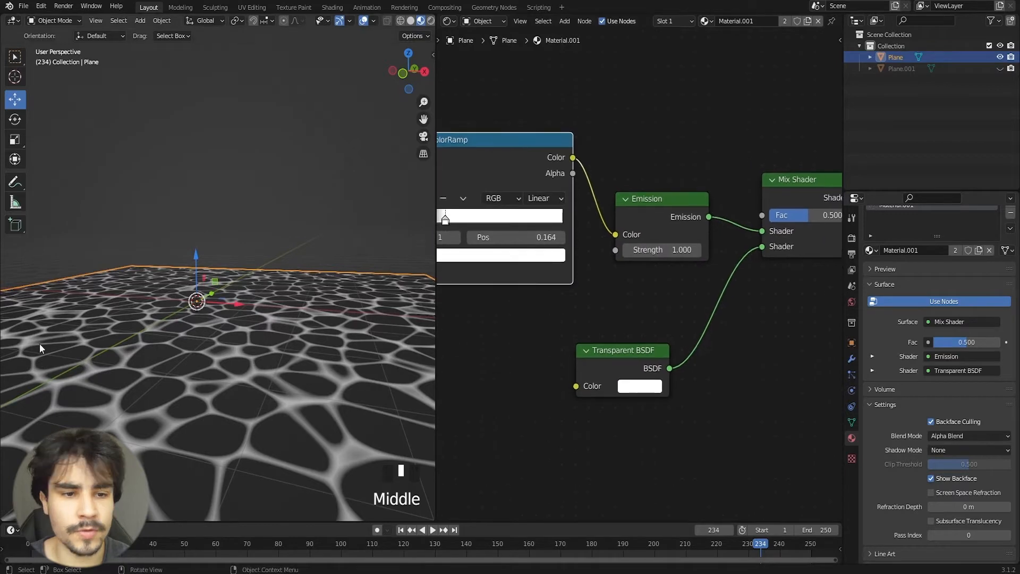
middle_click_drag(180, 299, 184, 319)
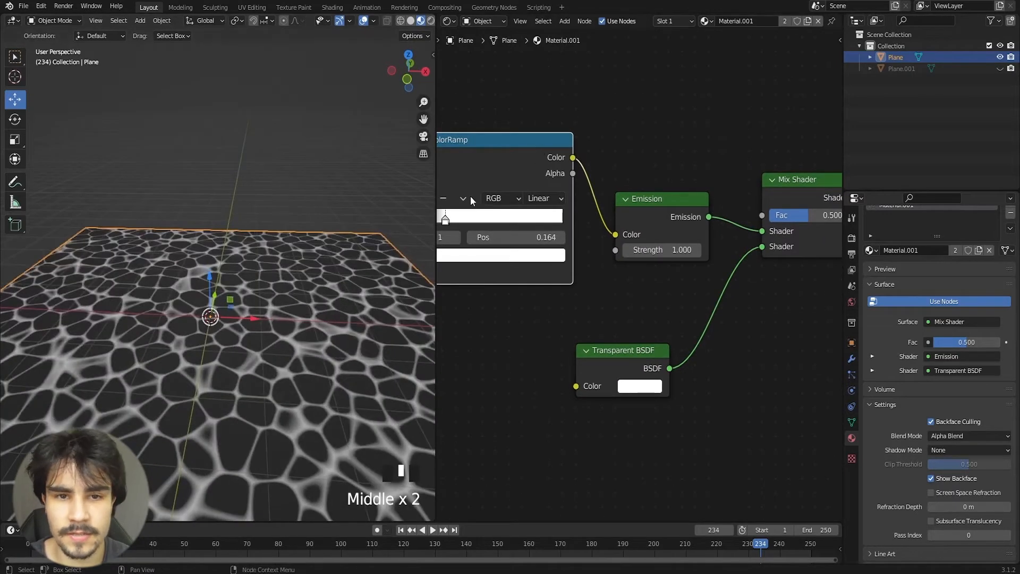
scroll(587, 180, "down", 2)
left_click_drag(582, 174, 747, 222)
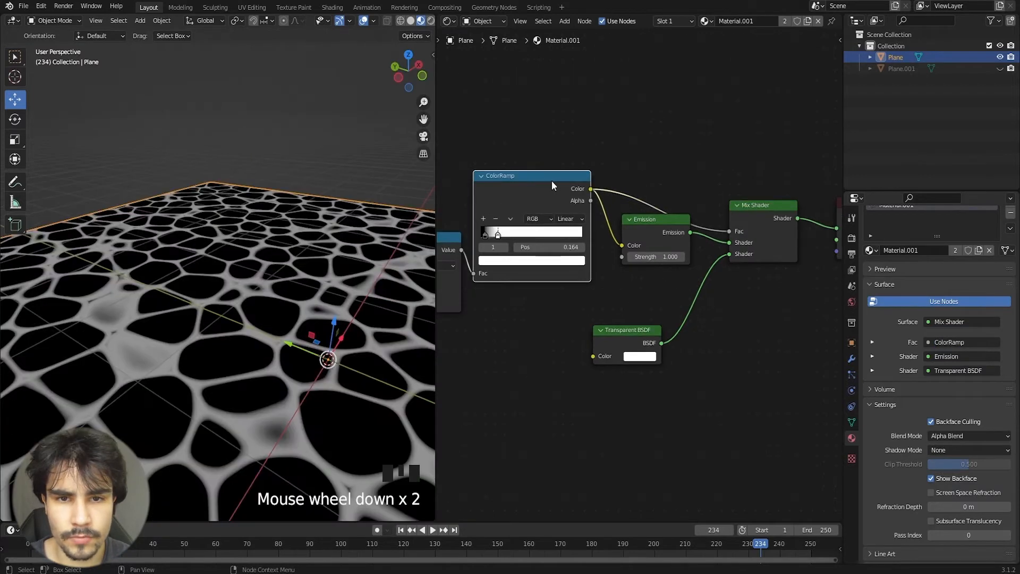
Step: Move the ColorRamp node up and insert an Invert node between its Color output and the Mix Shader's Fac input
left_click_drag(531, 175, 519, 100)
key("shift+a")
left_click(604, 161)
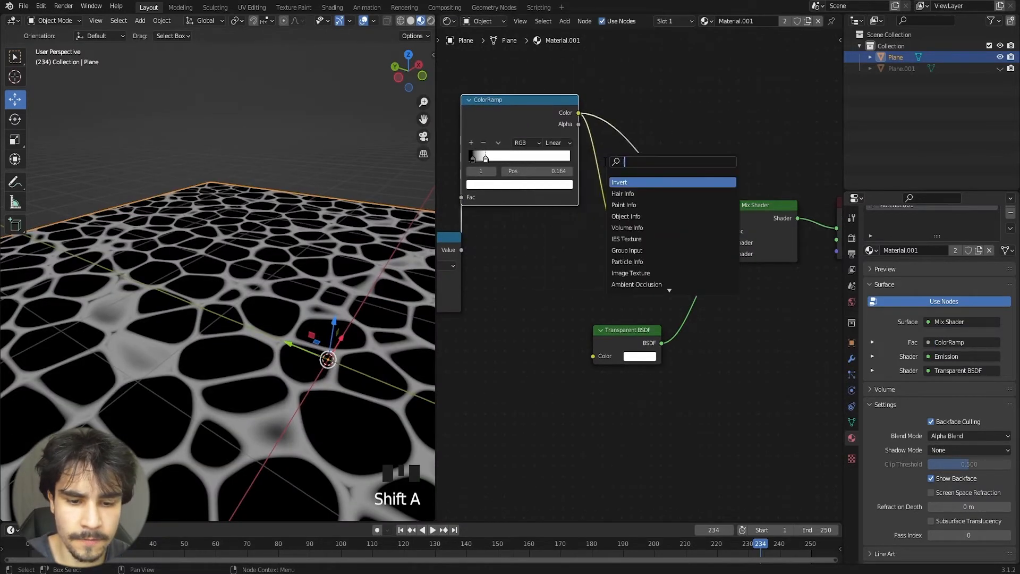
type("invert")
key("Return")
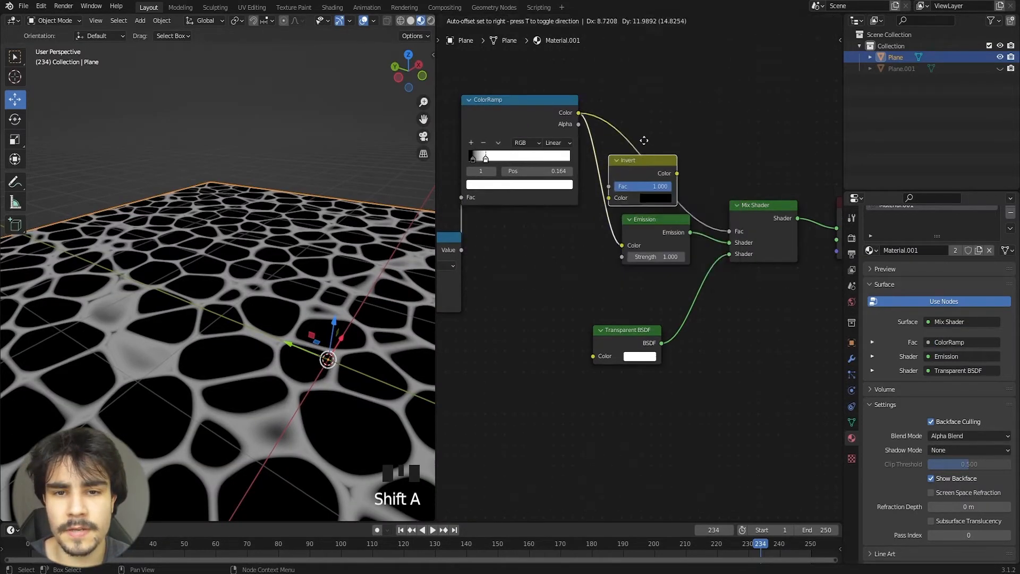
left_click(639, 133)
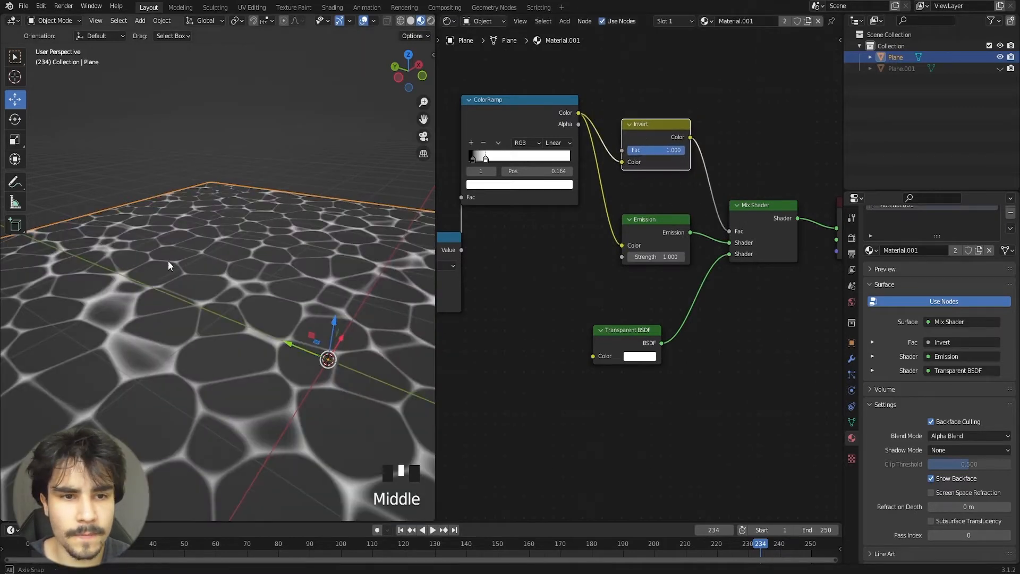
Step: Unhide the lower plane and examine the overlapping transparent web patterns from several angles
middle_click_drag(168, 261, 265, 260)
scroll(228, 276, "down", 2)
scroll(565, 211, "up", 3)
left_click_drag(543, 180, 554, 180)
middle_click_drag(207, 319, 177, 336)
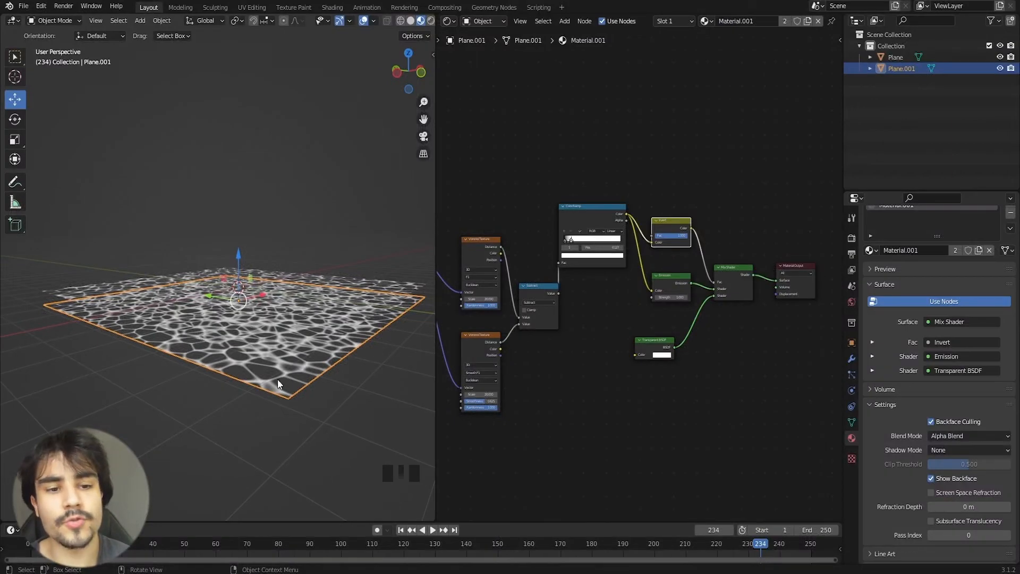
middle_click_drag(278, 379, 372, 333)
middle_click_drag(285, 280, 244, 307)
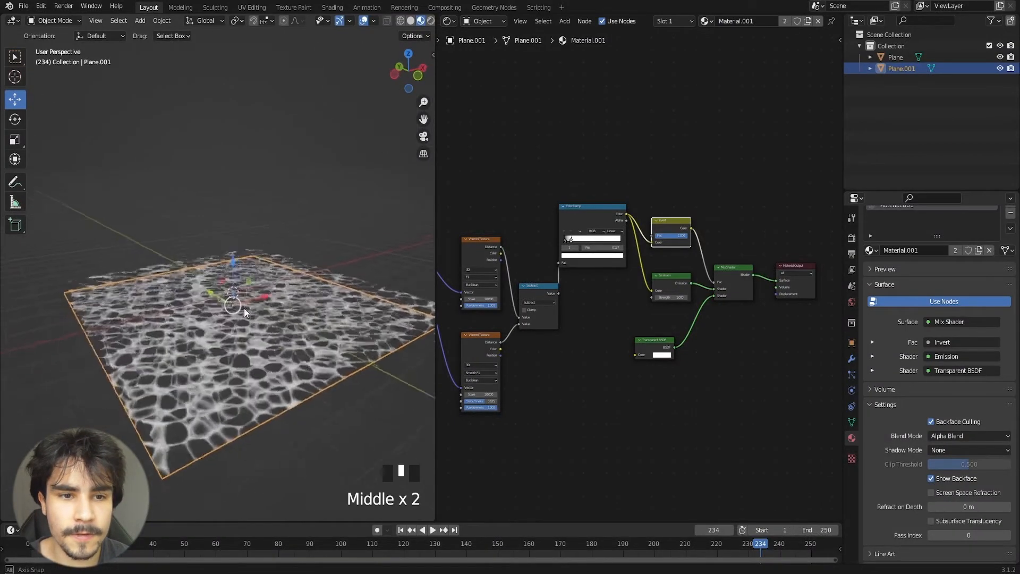
scroll(236, 308, "up", 2)
scroll(231, 308, "down", 2)
Step: Delete the lower plane and replace it with a pasted copy of the upper plane, moved slightly down along the Z axis
key("Delete")
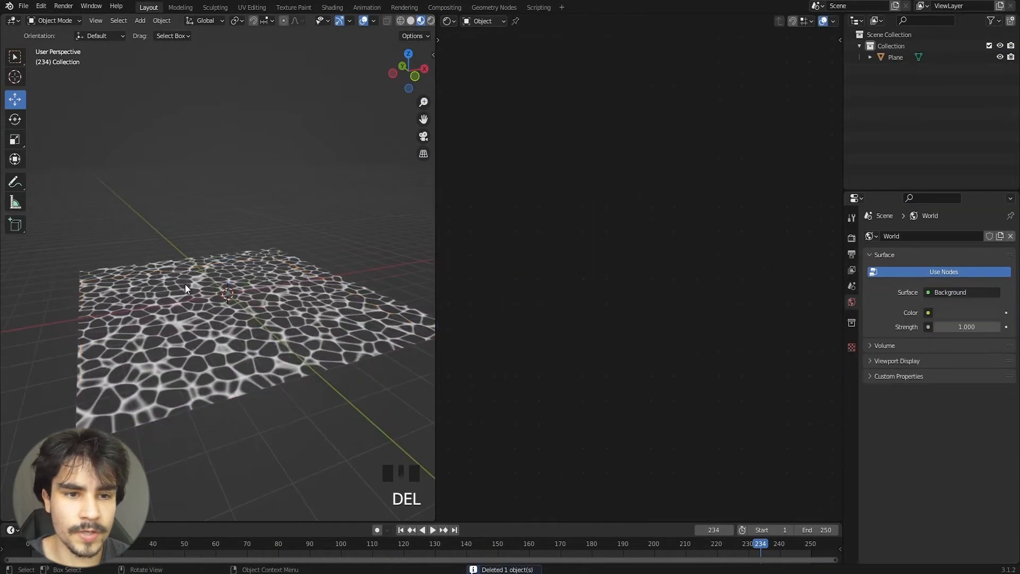
left_click(200, 295)
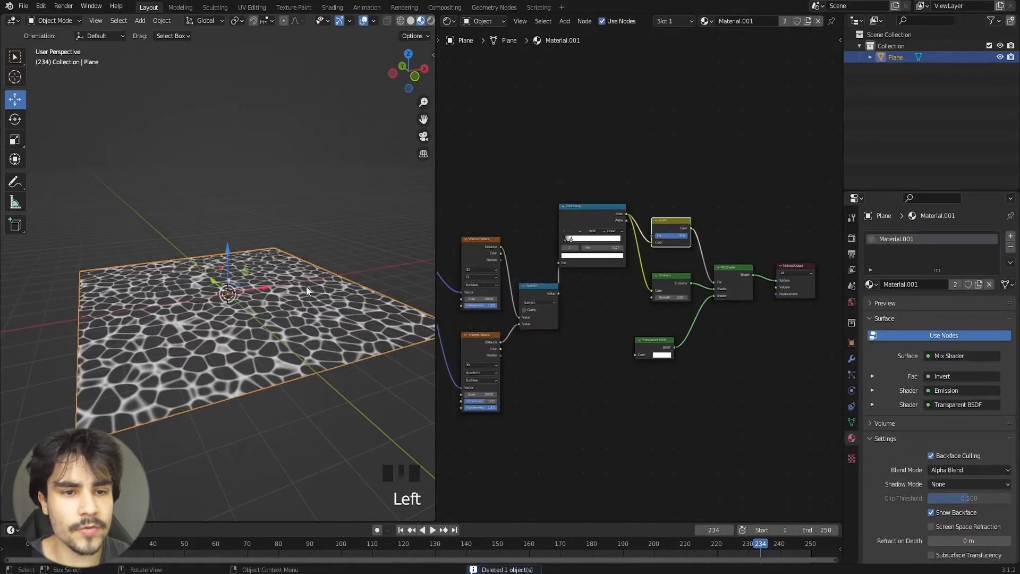
key("ctrl+c")
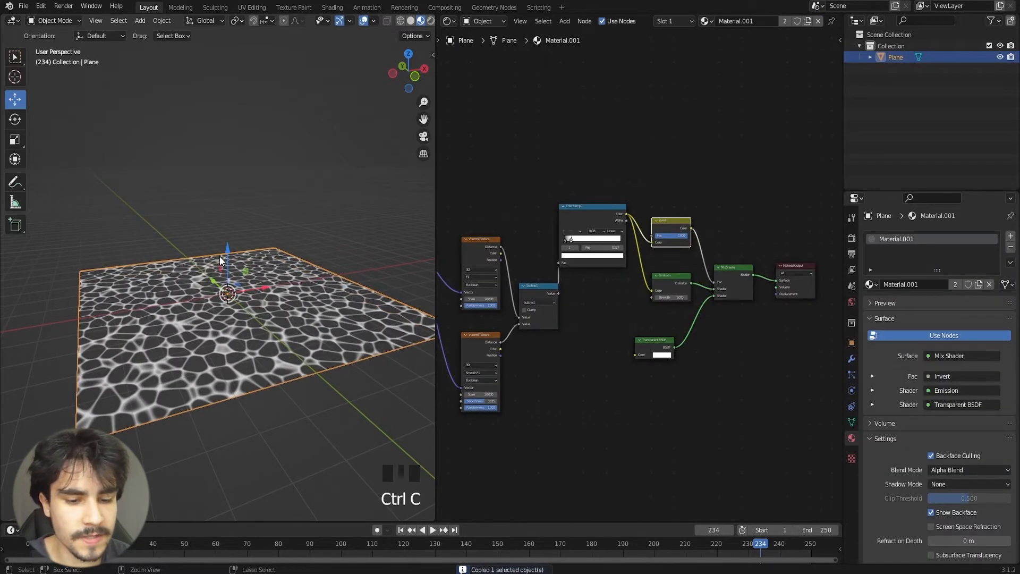
key("ctrl+v")
left_click_drag(227, 248, 228, 268)
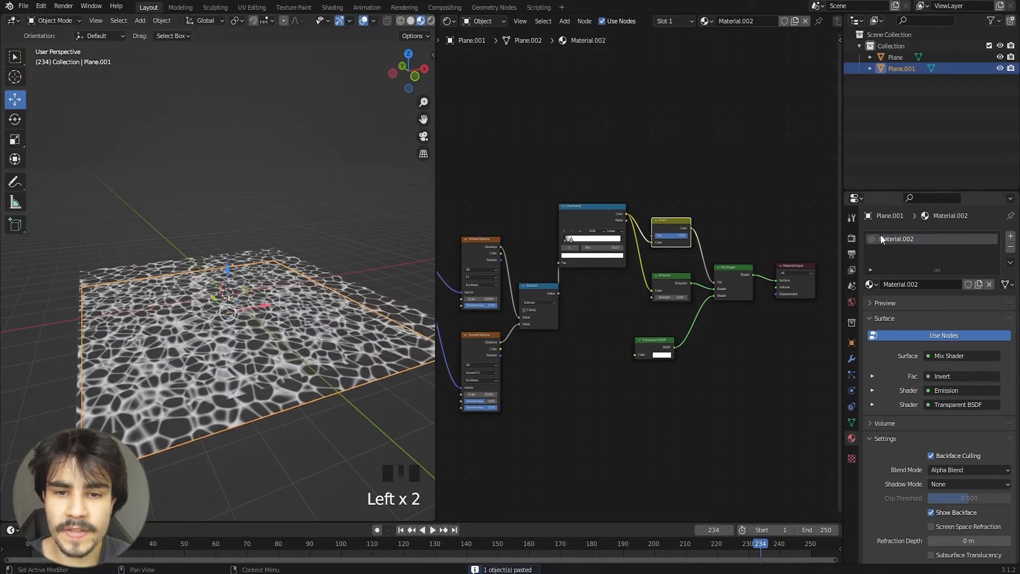
Step: In the lower plane's material, set the ColorRamp's white stop position to 0.200, and hide the upper plane
middle_click_drag(597, 256, 611, 268)
scroll(622, 279, "up", 3)
left_click_drag(636, 281, 682, 272)
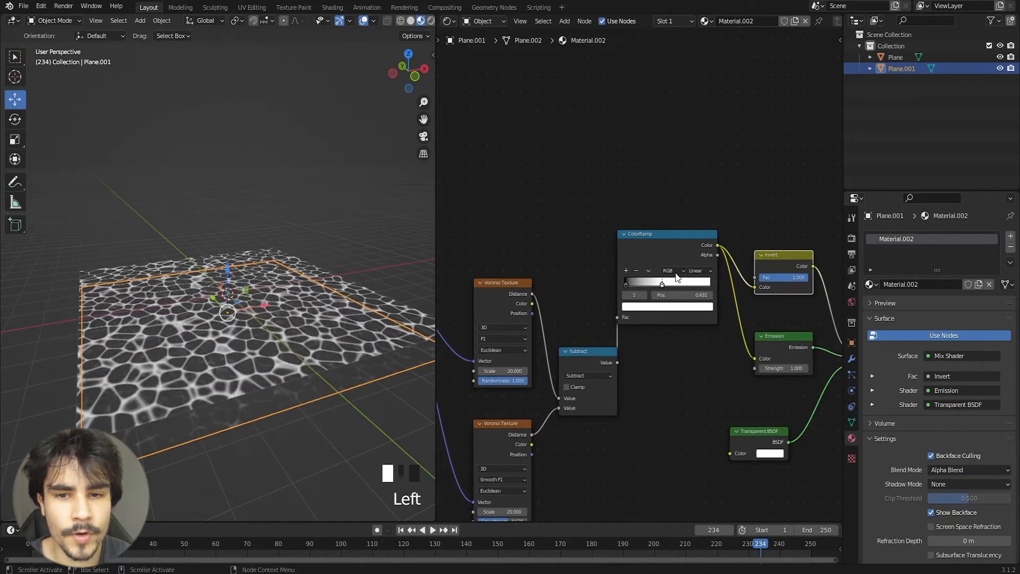
middle_click_drag(212, 412, 253, 342)
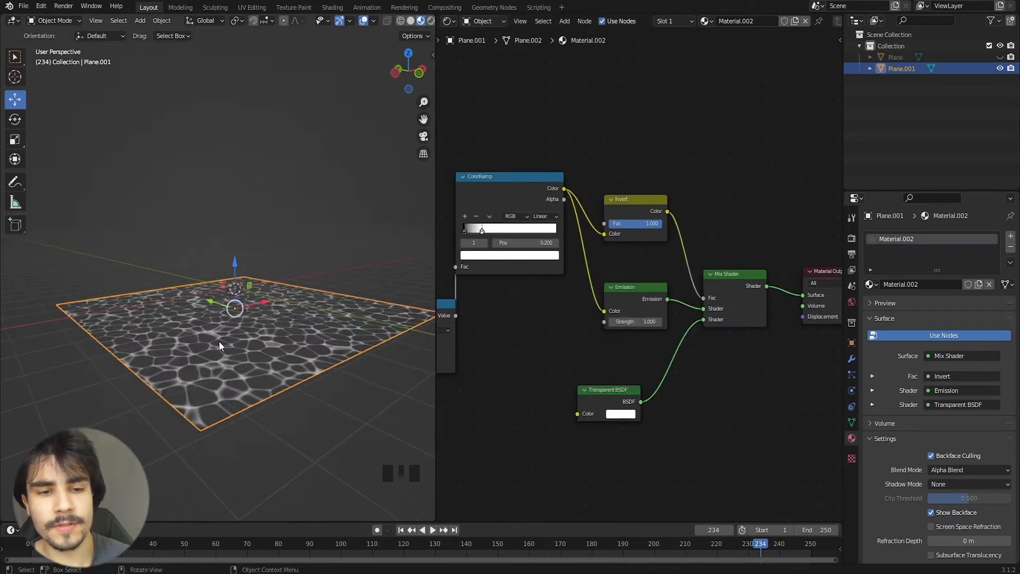
scroll(205, 327, "up", 4)
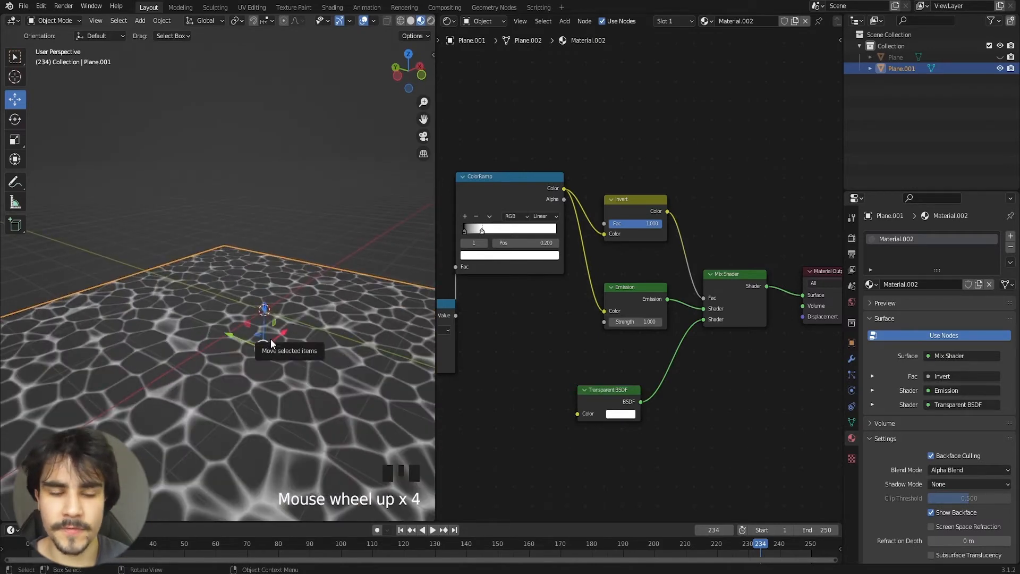
scroll(269, 339, "down", 3)
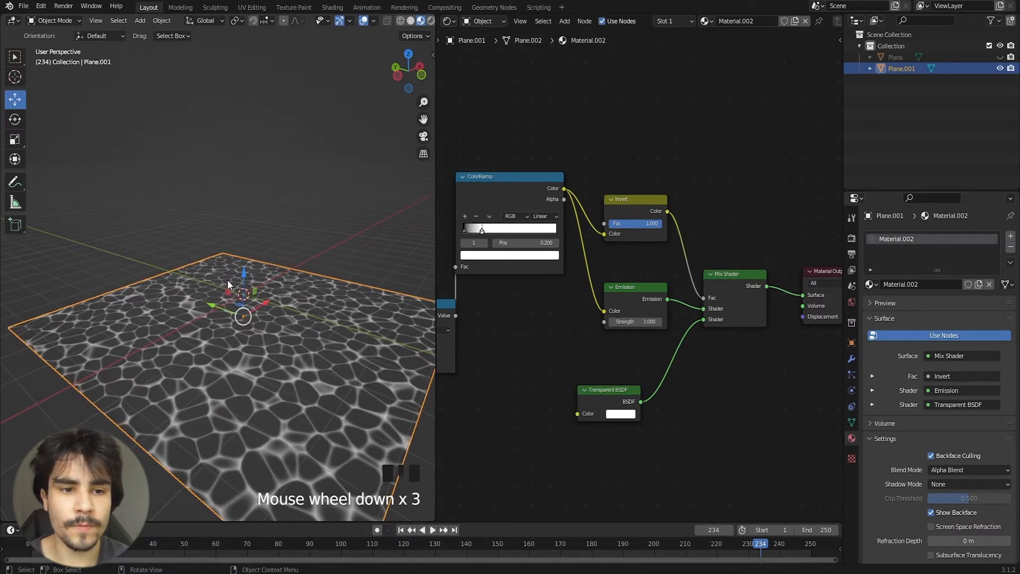
scroll(157, 287, "down", 1)
Step: Close the image preview and bring Rocks002_1K_Color.jpg from the image 2 folder into the lower plane's material as an image texture node
middle_click_drag(569, 272, 651, 216)
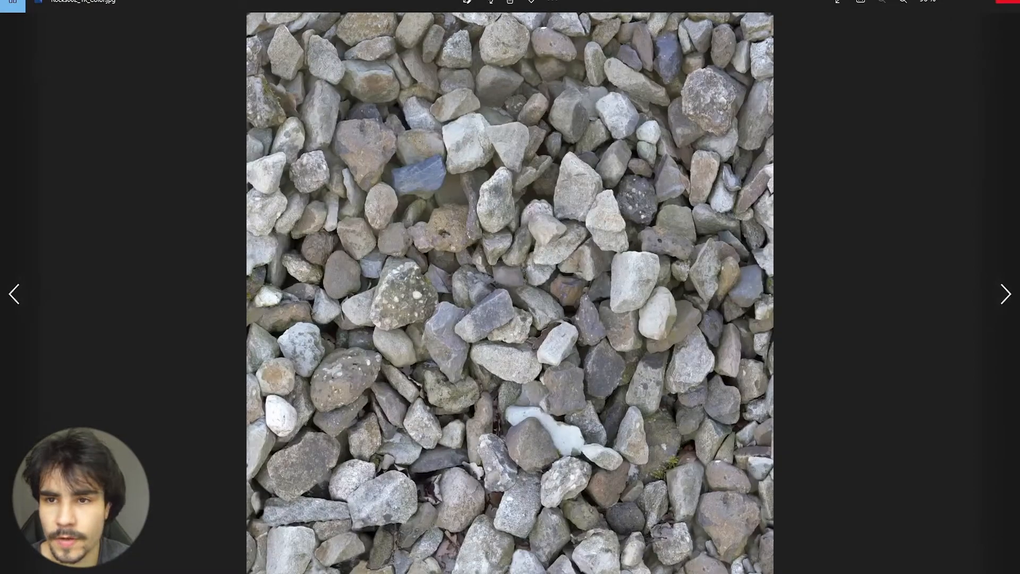
left_click(1007, 2)
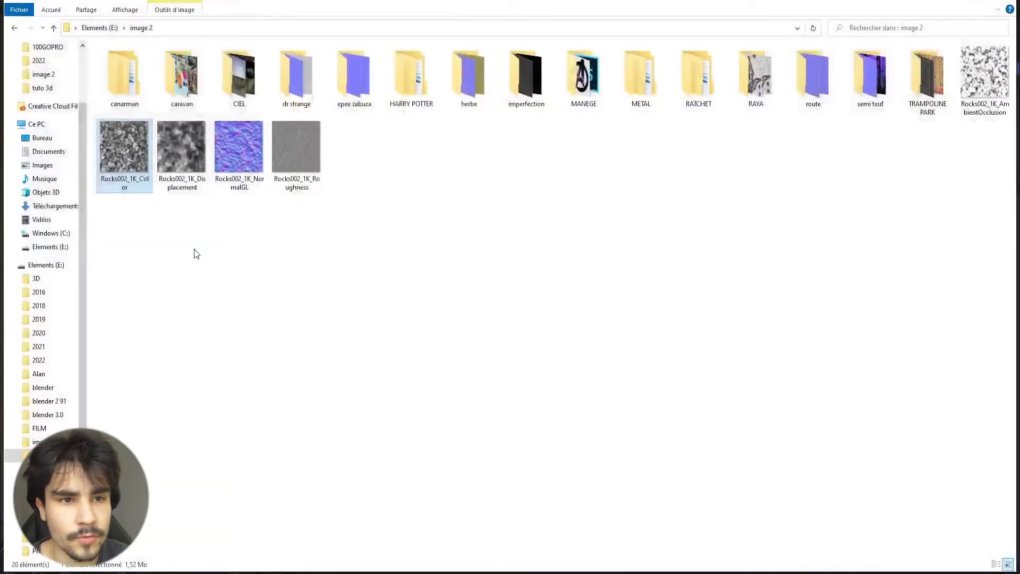
left_click_drag(125, 144, 497, 355)
left_click(584, 307)
middle_click_drag(617, 285, 542, 257)
Step: Delete the Transparent BSDF, Invert and Mix Shader nodes from the lower plane's material
left_click(641, 324)
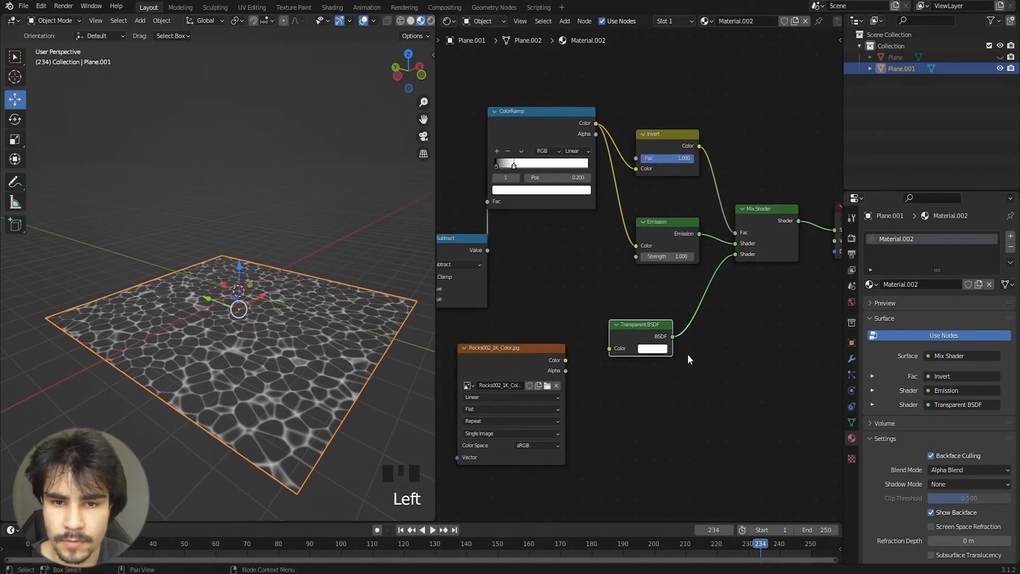
key("Delete")
left_click(667, 136)
key("Delete")
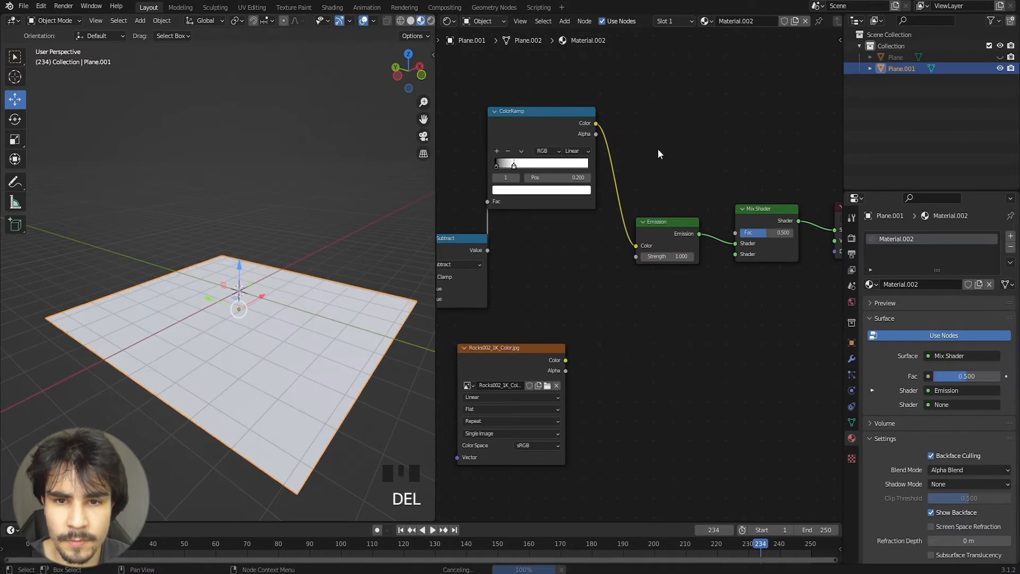
left_click(767, 211)
key("Delete")
Step: Connect the Emission output to the Material Output's Surface input and move the Emission node farther from the ColorRamp
middle_click_drag(676, 234, 628, 247)
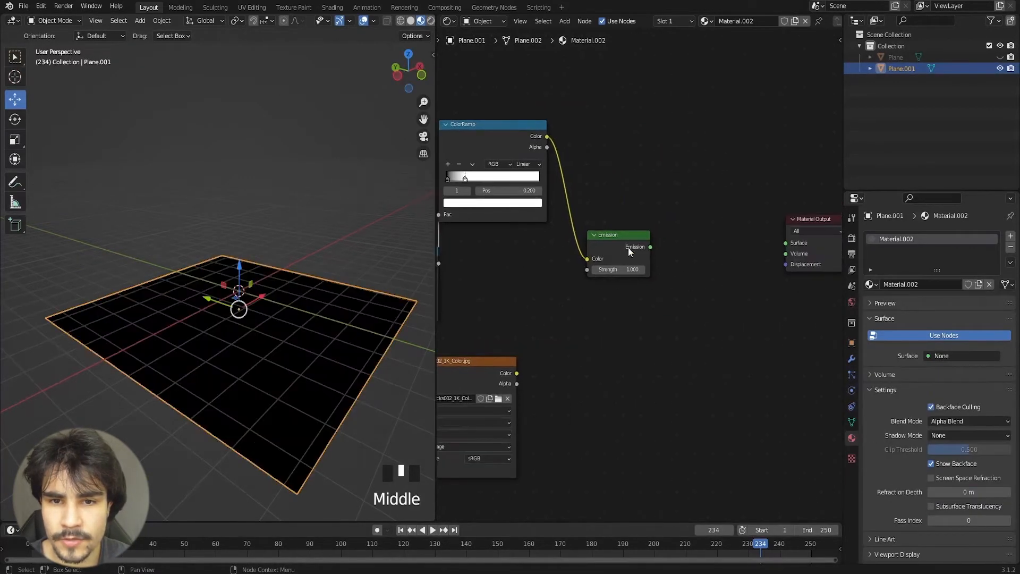
left_click_drag(650, 247, 688, 244)
left_click_drag(786, 247, 786, 244)
scroll(677, 248, "down", 3)
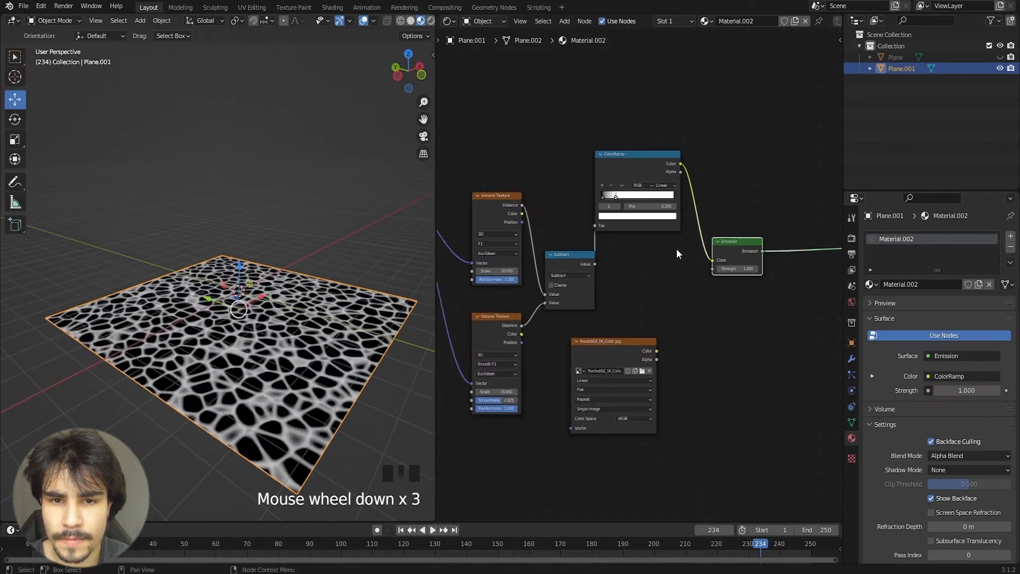
middle_click_drag(677, 249, 684, 262)
left_click(684, 263)
left_click_drag(684, 263, 760, 257)
Step: Add a MixRGB node in the free space between the ColorRamp and Emission nodes
middle_click_drag(626, 246, 660, 254)
scroll(658, 254, "up", 1)
key("shift+a")
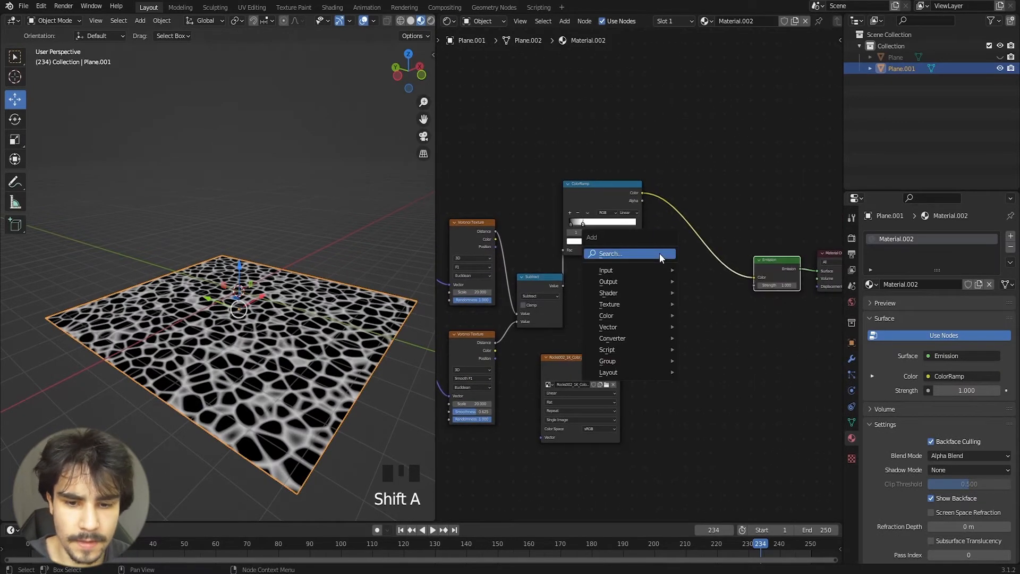
type("mix")
key("Return")
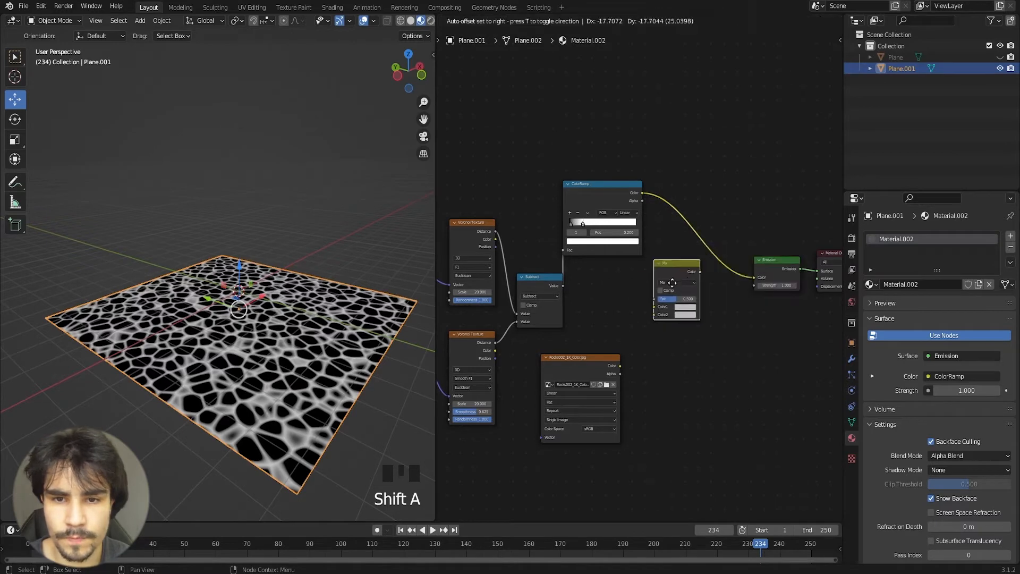
left_click(637, 296)
Step: Insert the Mix node into the ColorRamp-to-Emission link and connect the rock image texture's Color output to its Color2 input
left_click_drag(588, 365, 581, 364)
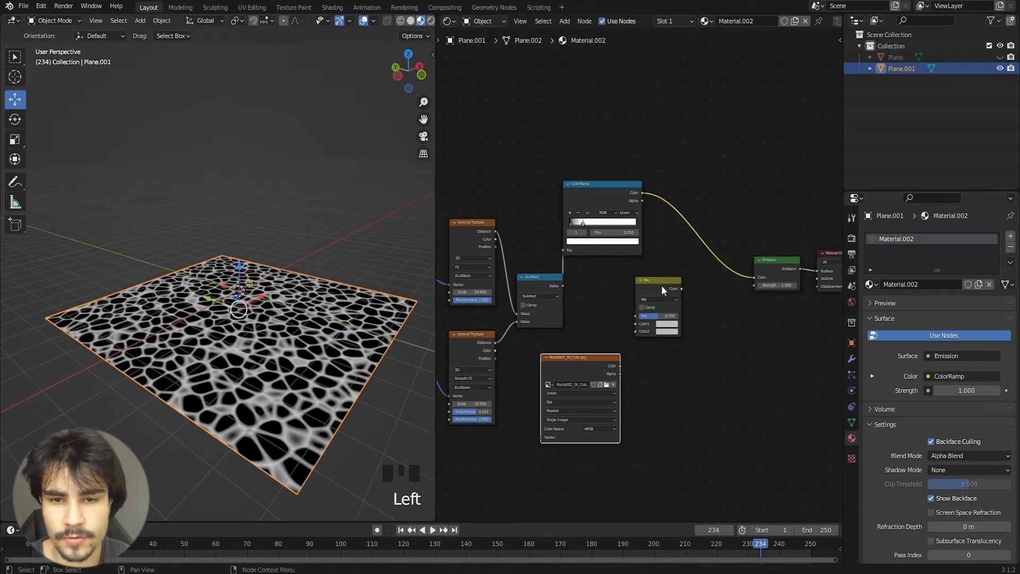
scroll(660, 289, "up", 6)
left_click_drag(659, 292, 730, 205)
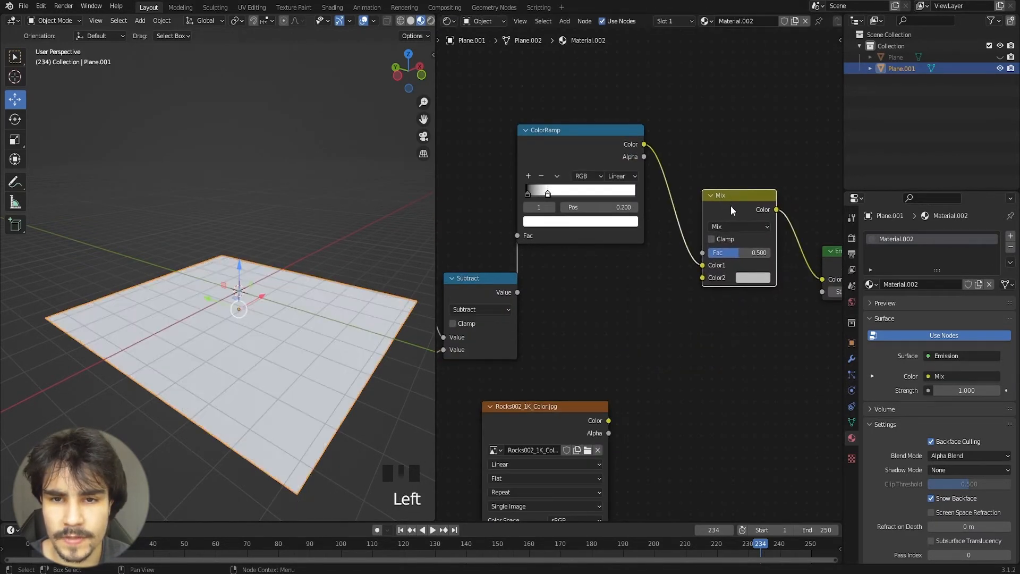
left_click_drag(585, 411, 691, 289)
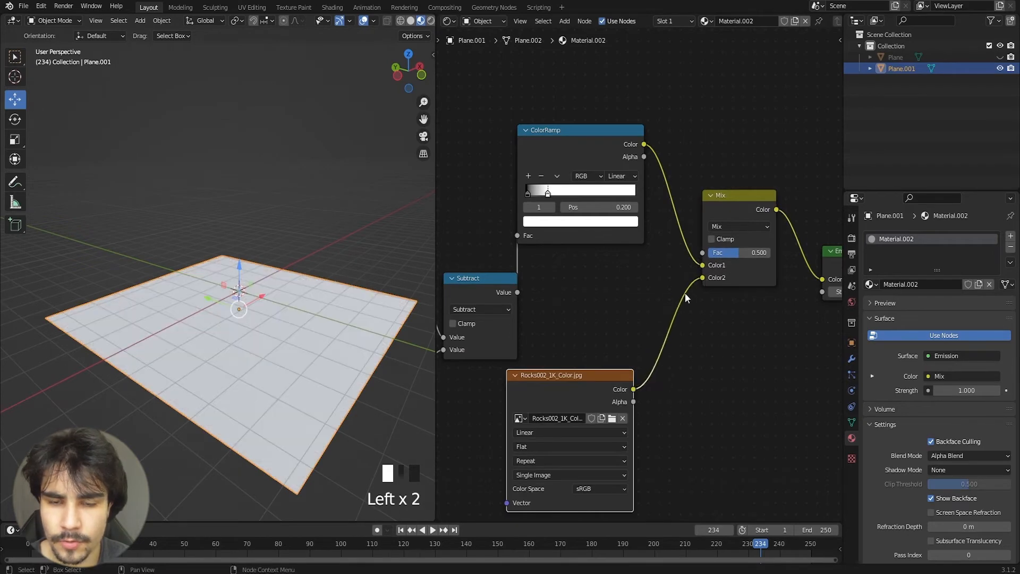
Step: Duplicate the Mix node and insert the copy into the link from the rock texture to the original Mix node's Color2
middle_click_drag(122, 289, 147, 299)
scroll(184, 307, "up", 3)
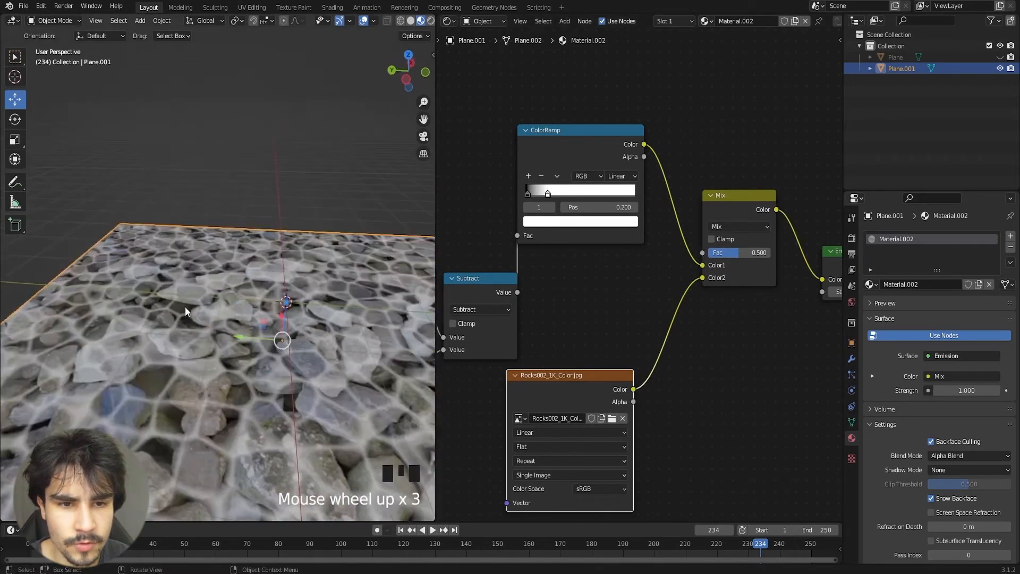
middle_click_drag(537, 301, 585, 247)
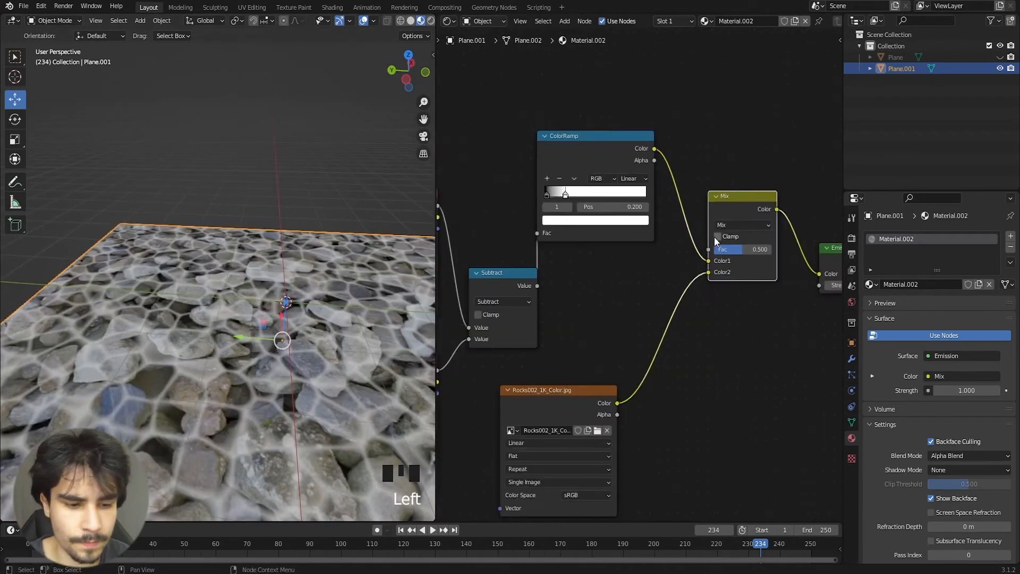
key("shift+d")
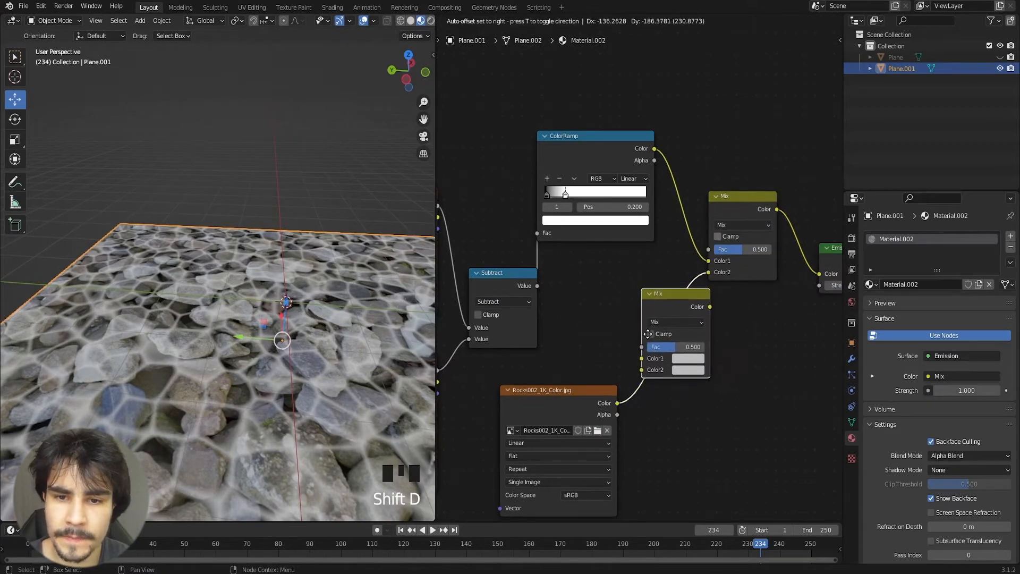
left_click(648, 333)
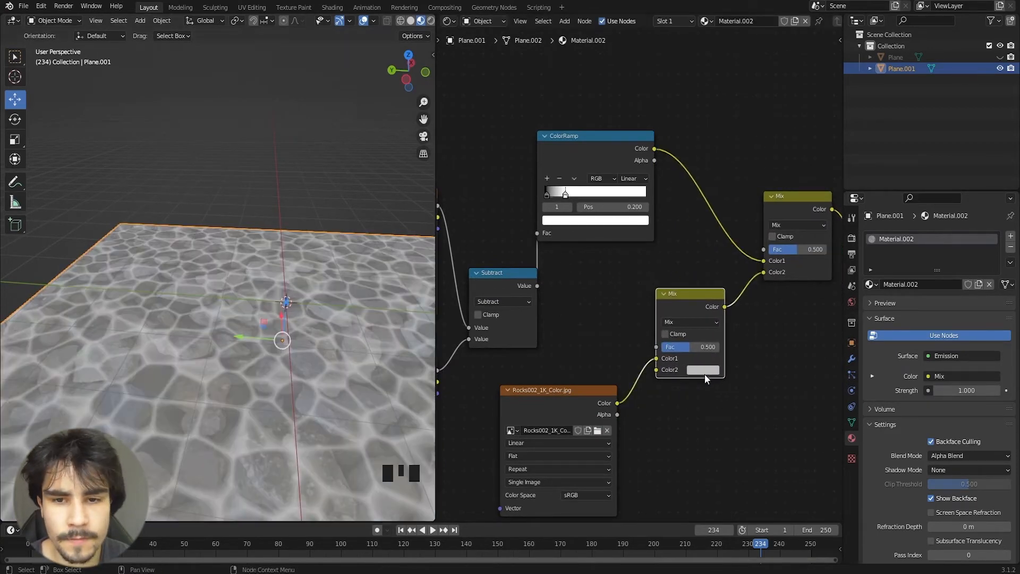
Step: Set the duplicated Mix node's Color2 to blue, with hue 0.597, saturation 0.940 and value 0.776
left_click(704, 371)
left_click(736, 236)
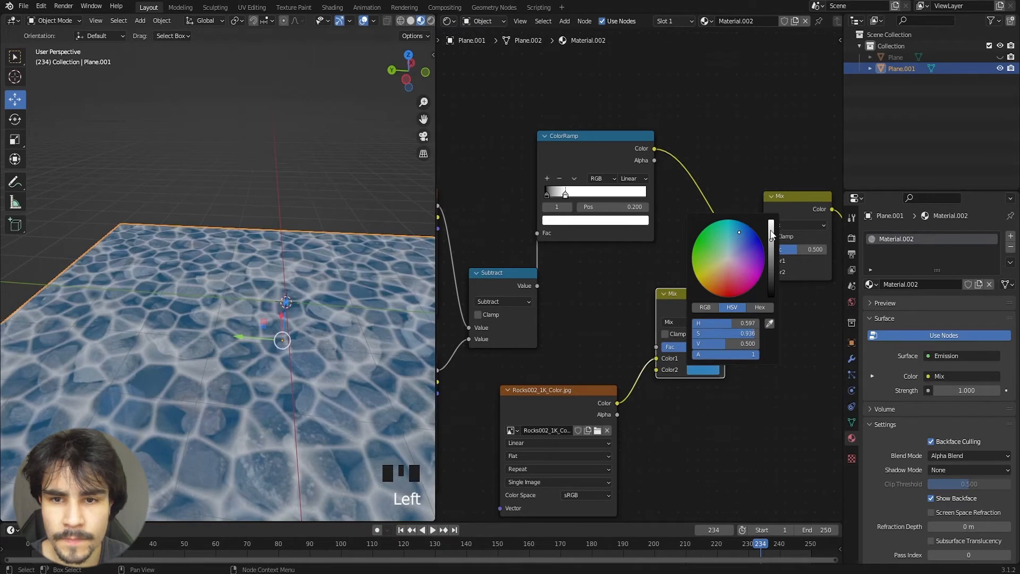
left_click_drag(771, 235, 771, 228)
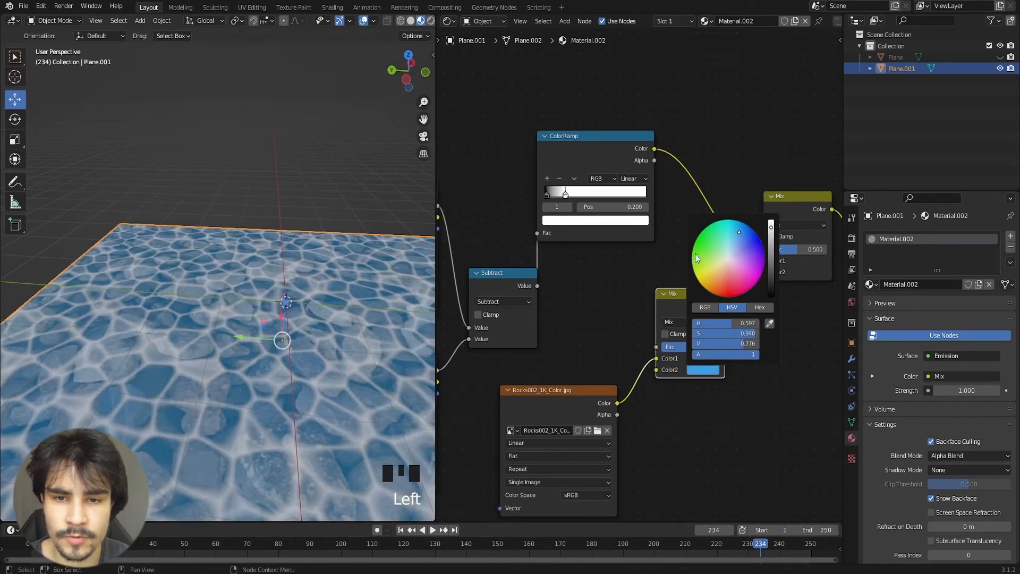
Step: Switch the duplicated Mix node to Soft Light blending and set its Fac to 0.733
left_click(676, 320)
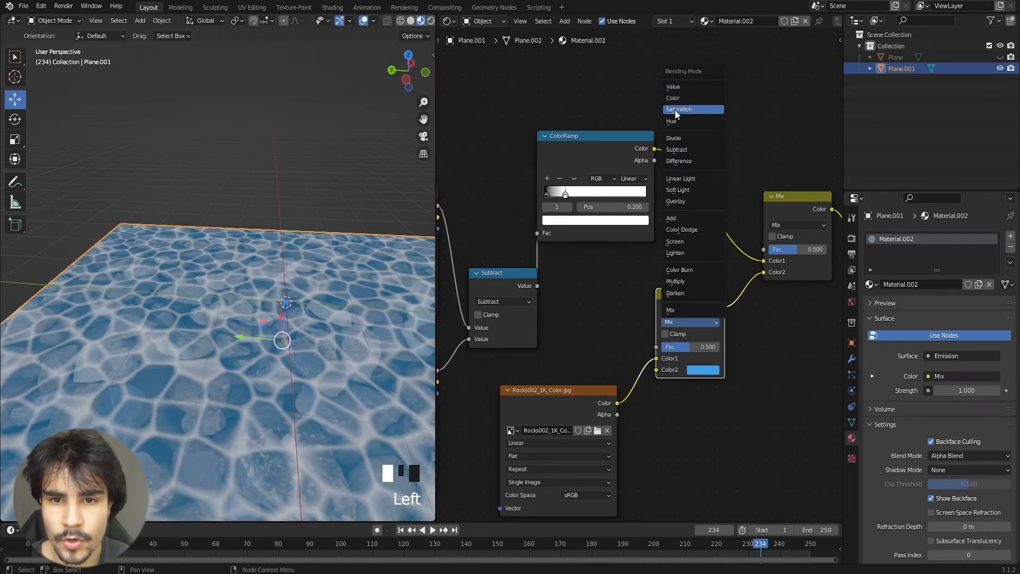
left_click(676, 189)
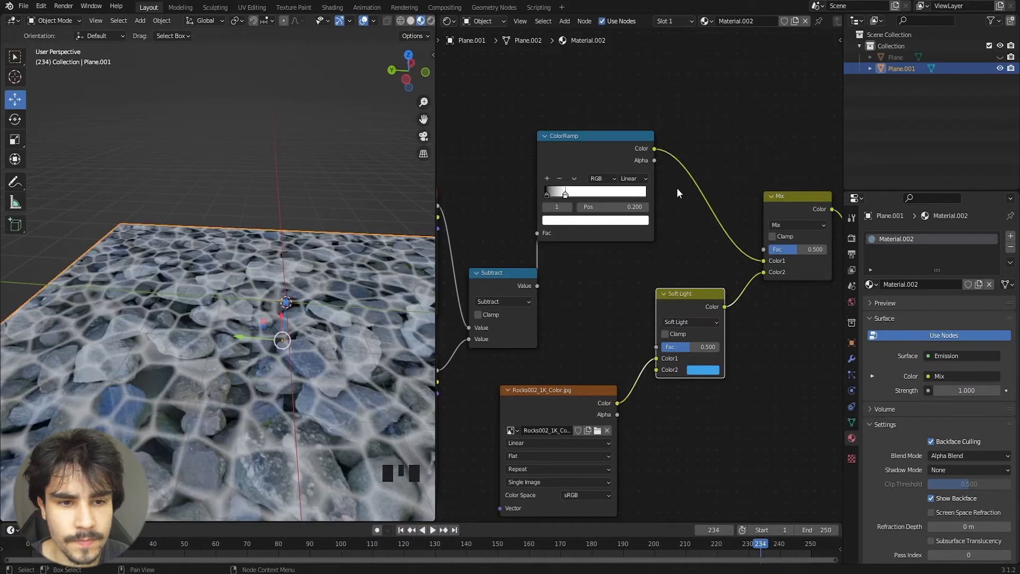
left_click_drag(681, 345, 690, 346)
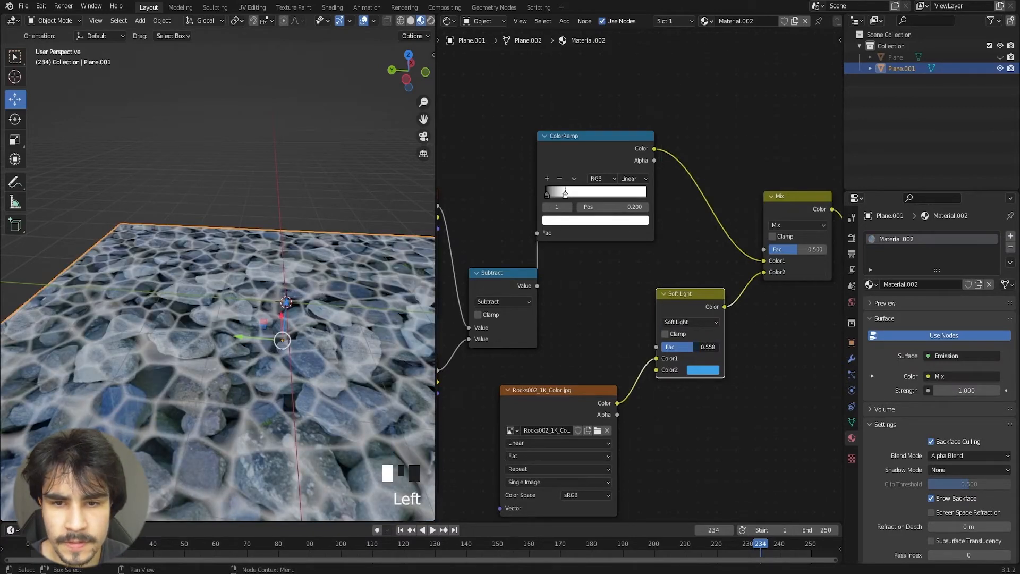
middle_click_drag(134, 354, 180, 339)
left_click(563, 196)
left_click(579, 220)
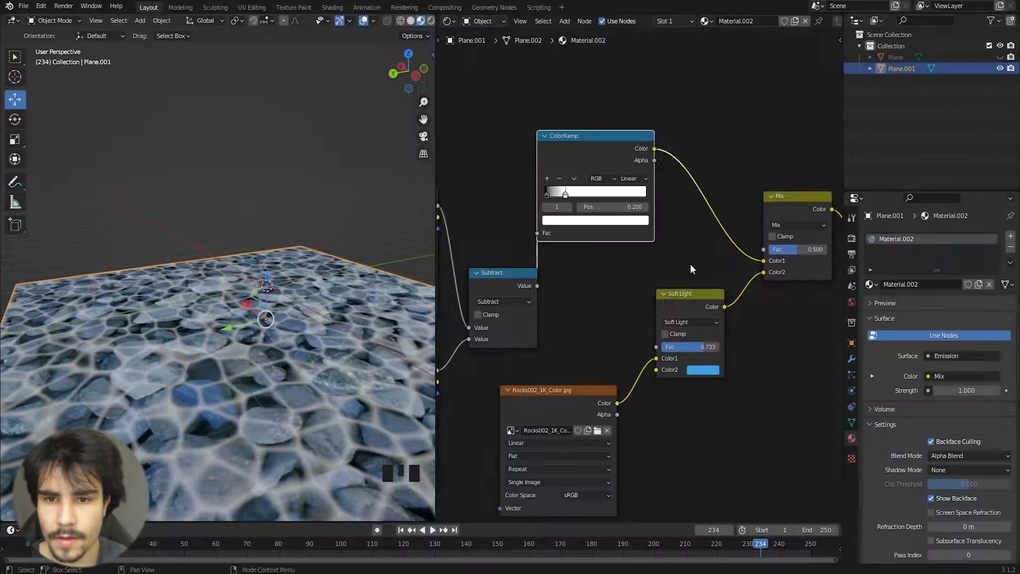
Step: Set the Fac of the final Mix node, which feeds the Emission, to 1.000
middle_click_drag(710, 265, 689, 257)
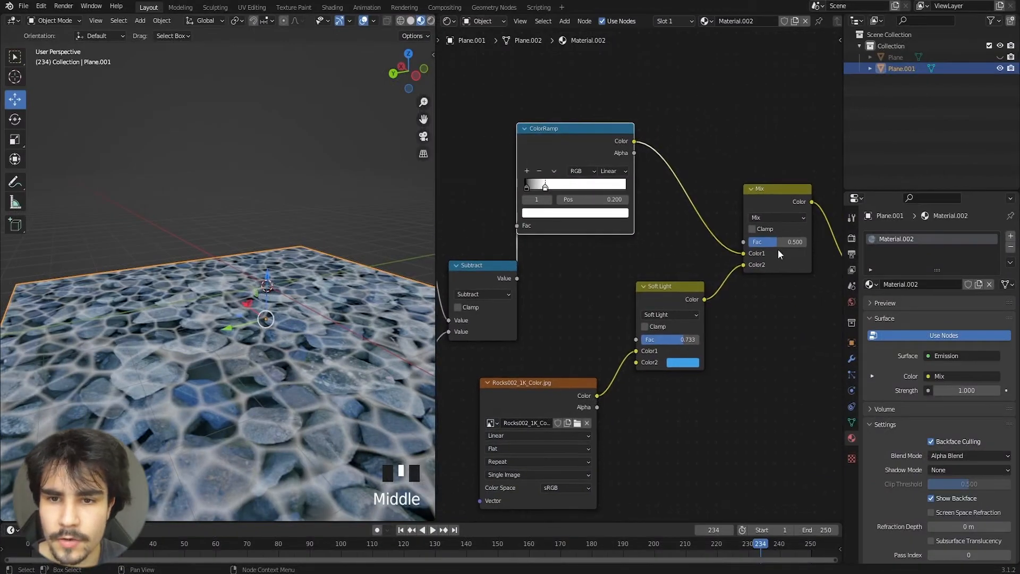
left_click_drag(778, 242, 813, 243)
middle_click_drag(162, 295, 243, 238)
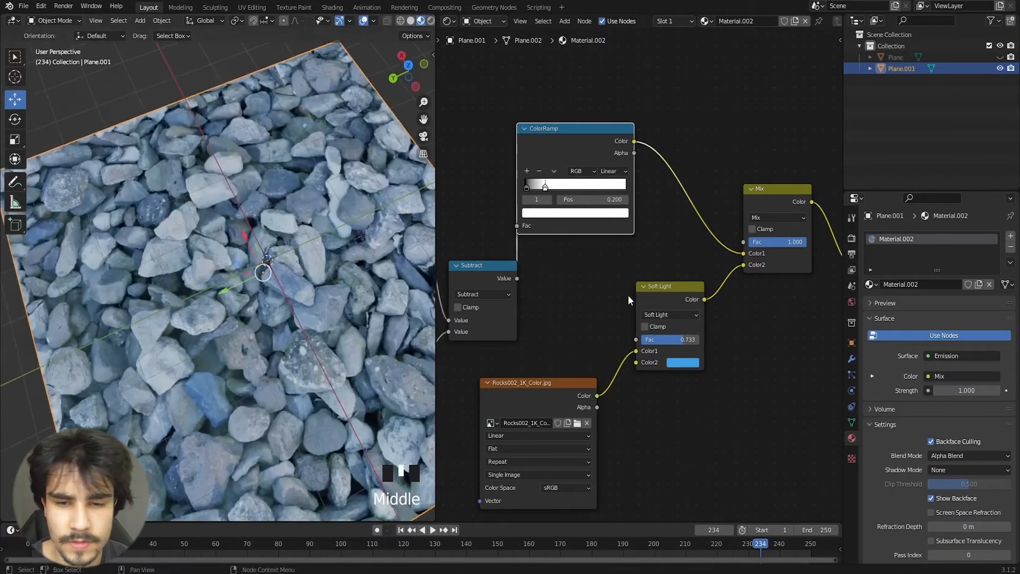
scroll(671, 285, "up", 1)
Step: Try Multiply blending on the rock tint node with Fac 0.767 and a bright cyan Color2
left_click(672, 285)
left_click(663, 333)
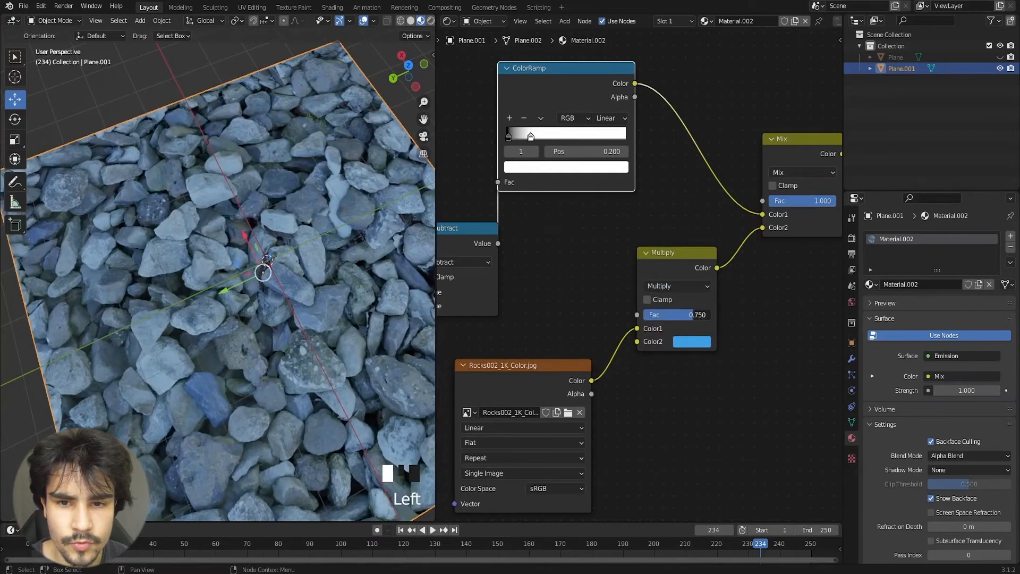
left_click(696, 342)
left_click_drag(715, 206, 728, 167)
middle_click_drag(428, 329, 428, 272)
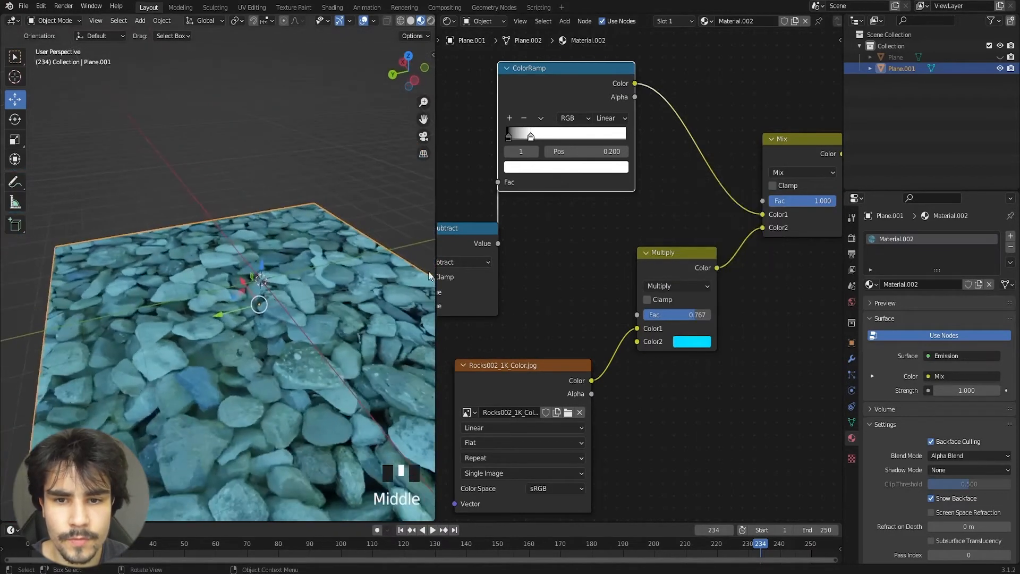
left_click_drag(691, 314, 688, 314)
scroll(658, 272, "down", 3)
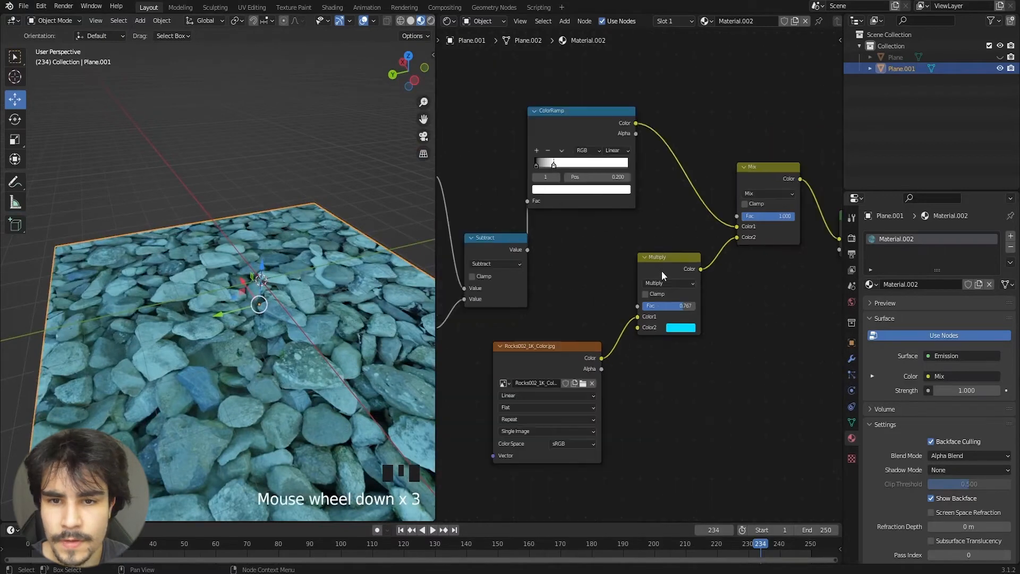
left_click_drag(673, 258, 683, 280)
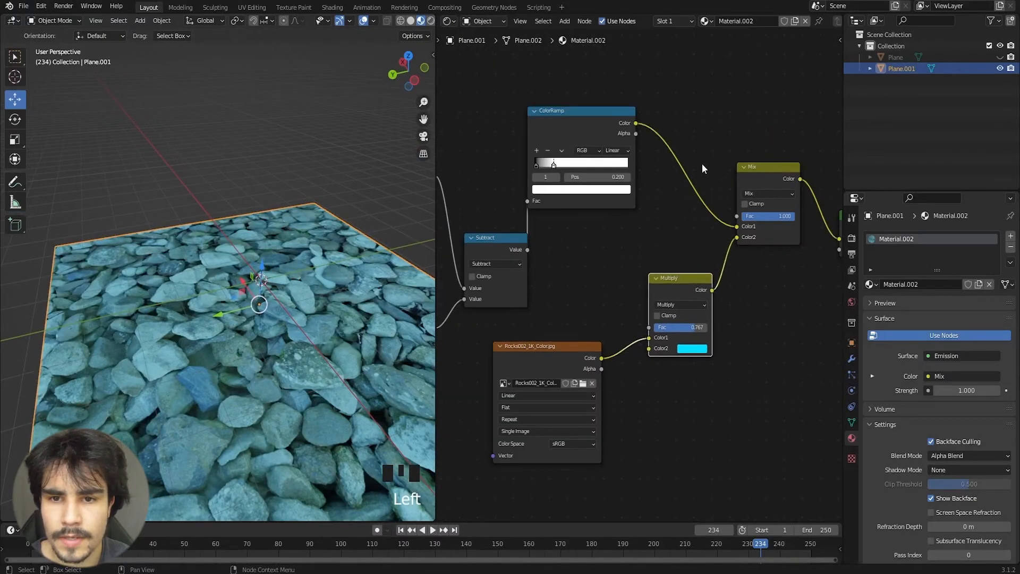
Step: Change the blending mode of the final Mix node to Soft Light
scroll(651, 195, "up", 3)
left_click(716, 182)
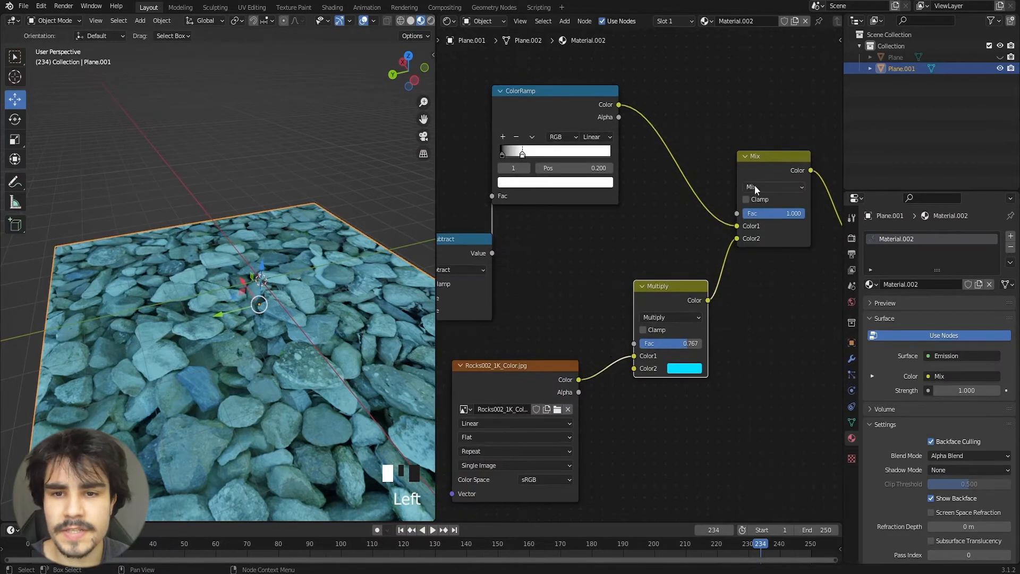
left_click(754, 185)
left_click(762, 329)
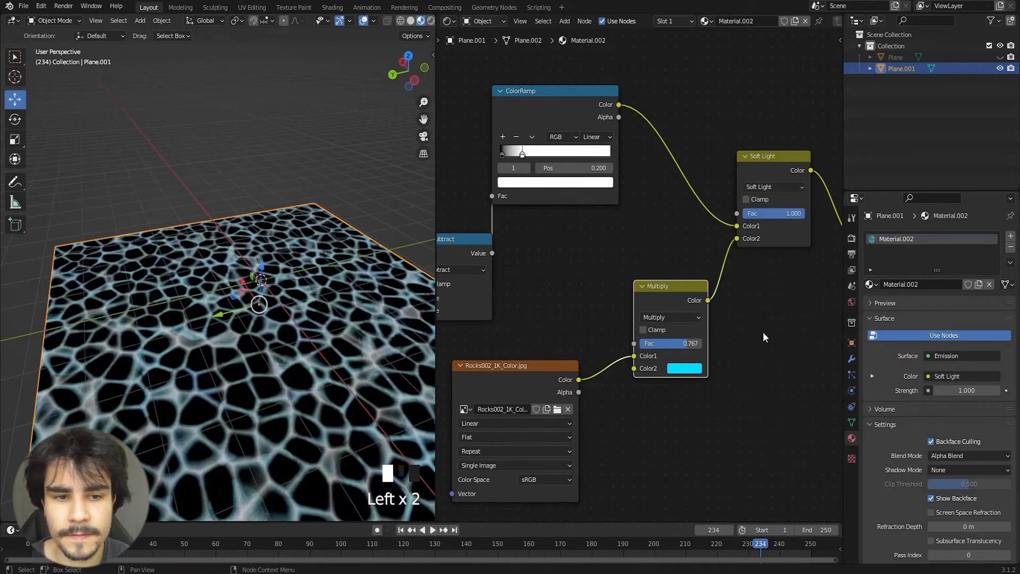
scroll(326, 327, "up", 4)
middle_click_drag(147, 330, 297, 277)
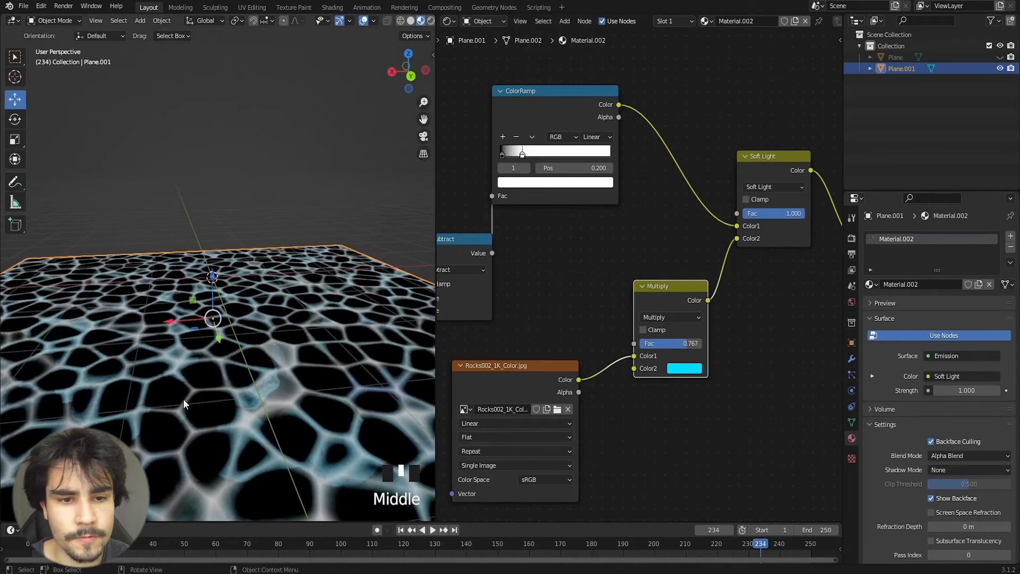
Step: Swap the Soft Light inputs so the tinted rocks feed Color1 and the ColorRamp feeds Color2, and set Fac to 0.783
left_click_drag(736, 238, 736, 222)
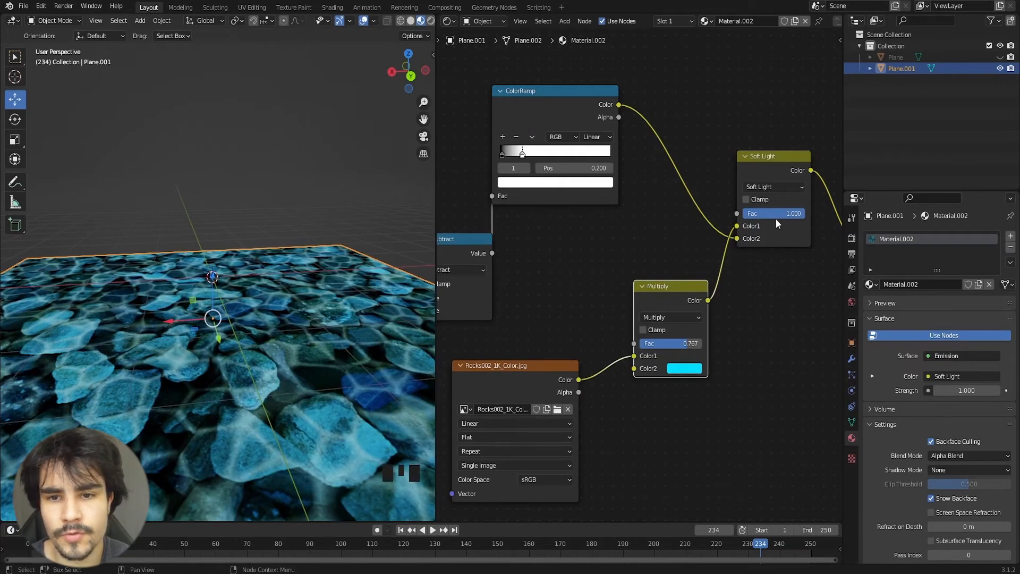
middle_click_drag(175, 316, 79, 340)
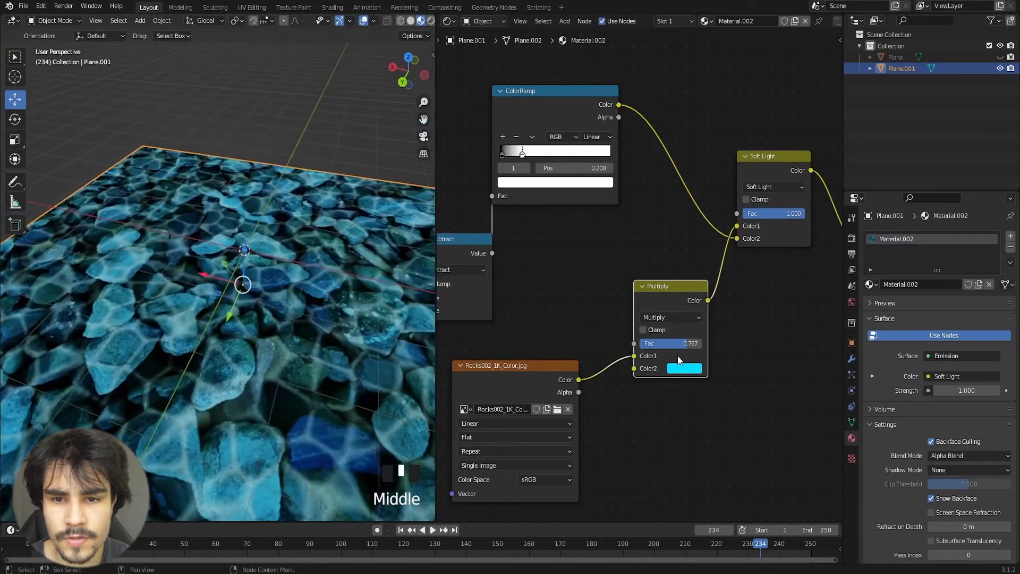
left_click_drag(773, 212, 751, 212)
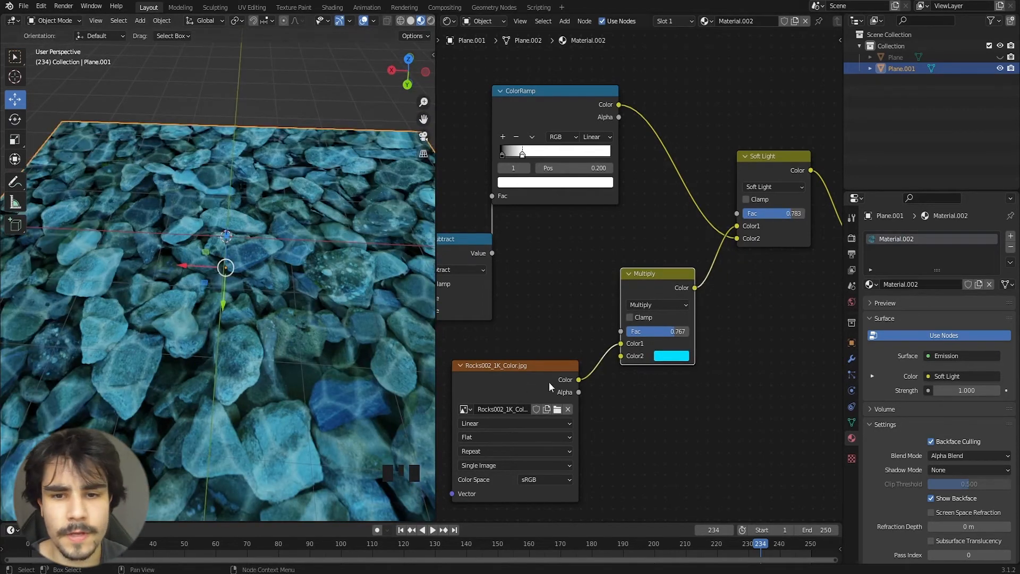
Step: Set the Multiply node's Fac to 0.625 and its Color2 to light blue, with hue 0.560 and saturation 0.714
left_click_drag(673, 332, 660, 332)
left_click(671, 355)
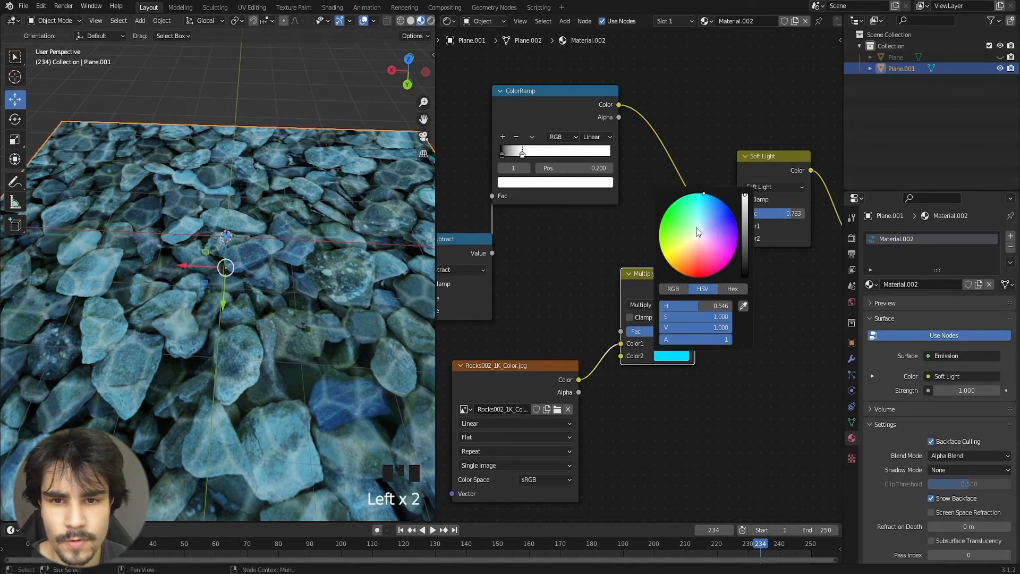
left_click_drag(709, 209, 705, 218)
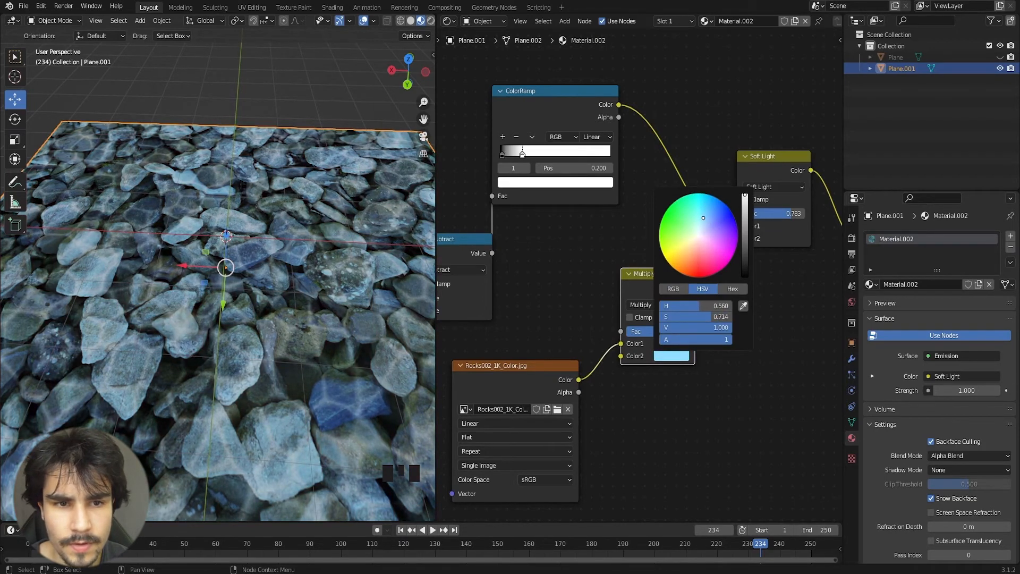
middle_click_drag(175, 372, 80, 349)
middle_click_drag(146, 326, 148, 334)
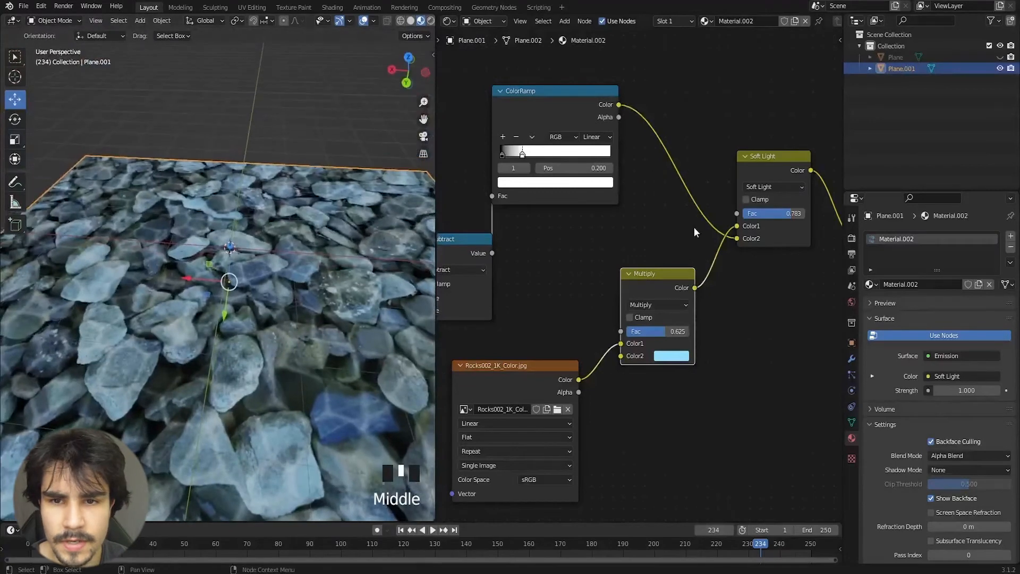
Step: Lower the Soft Light Fac to 0.708 and tint the ColorRamp's white stop light cyan, with hue 0.543 and saturation 0.603
left_click(527, 183)
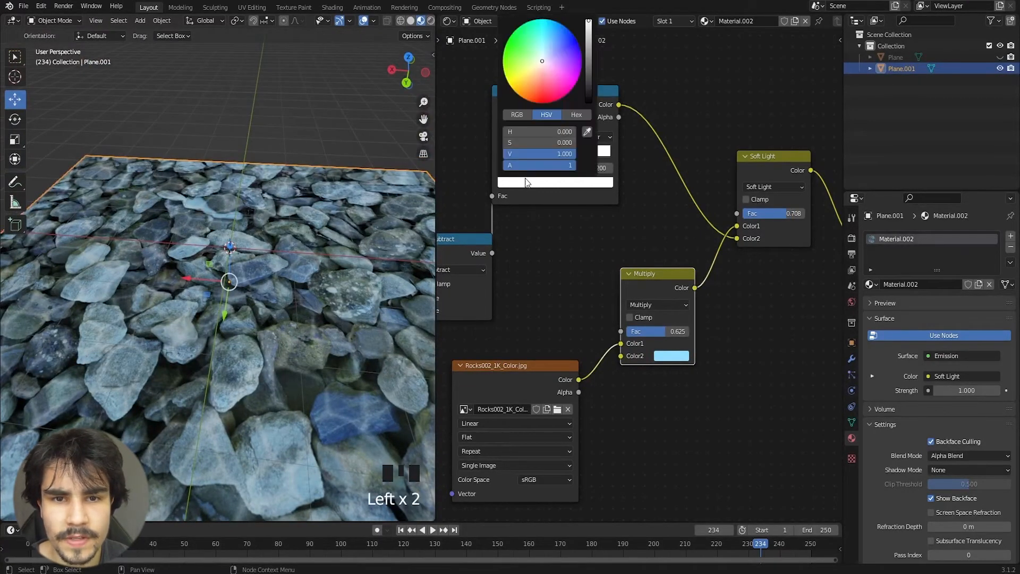
left_click_drag(549, 55, 547, 47)
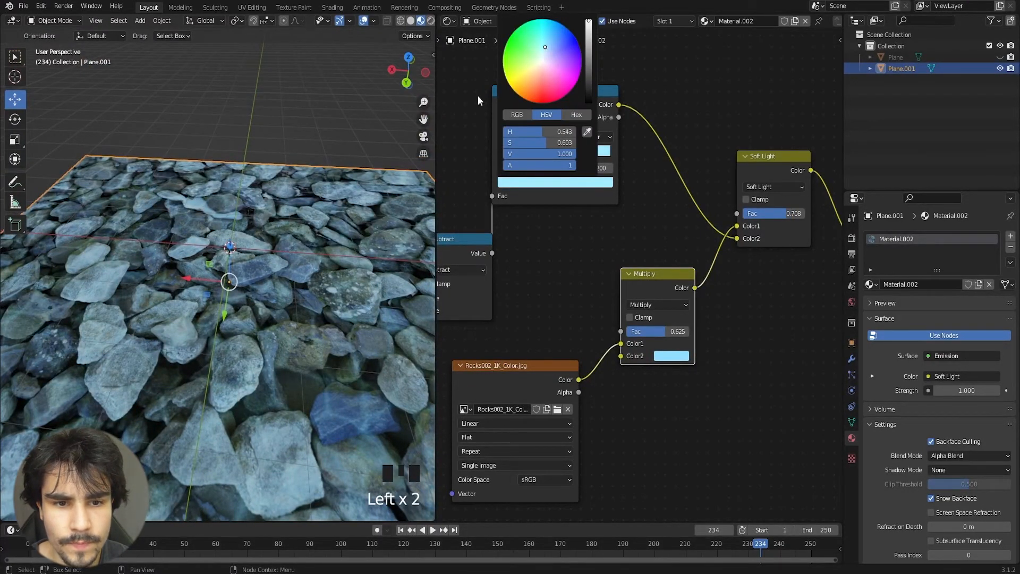
middle_click_drag(229, 176, 198, 205)
Step: Play the animation from frame 0 to review the water pattern over the rocks, then stop playback
left_click(27, 543)
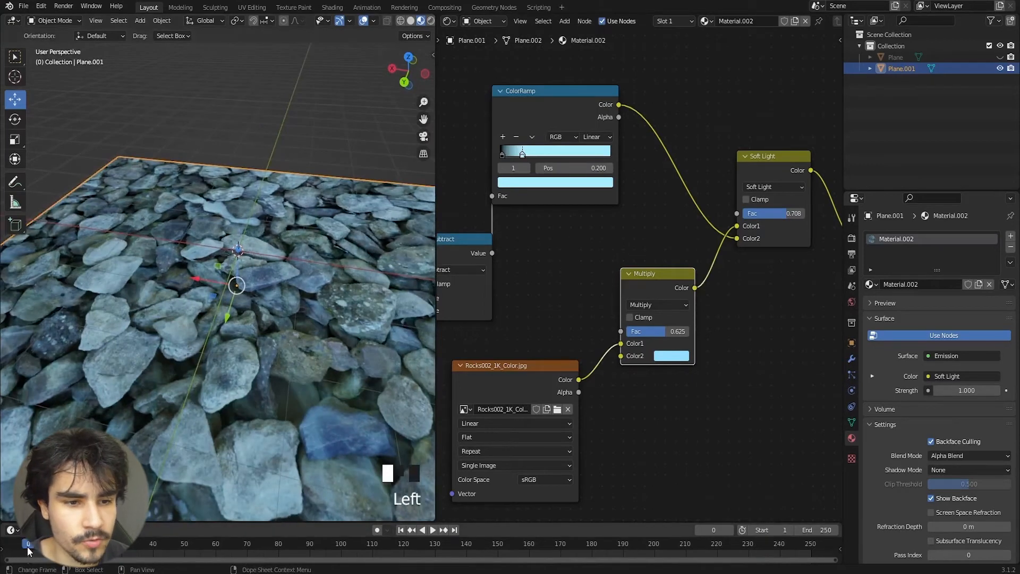
key("space")
middle_click_drag(161, 355, 257, 325)
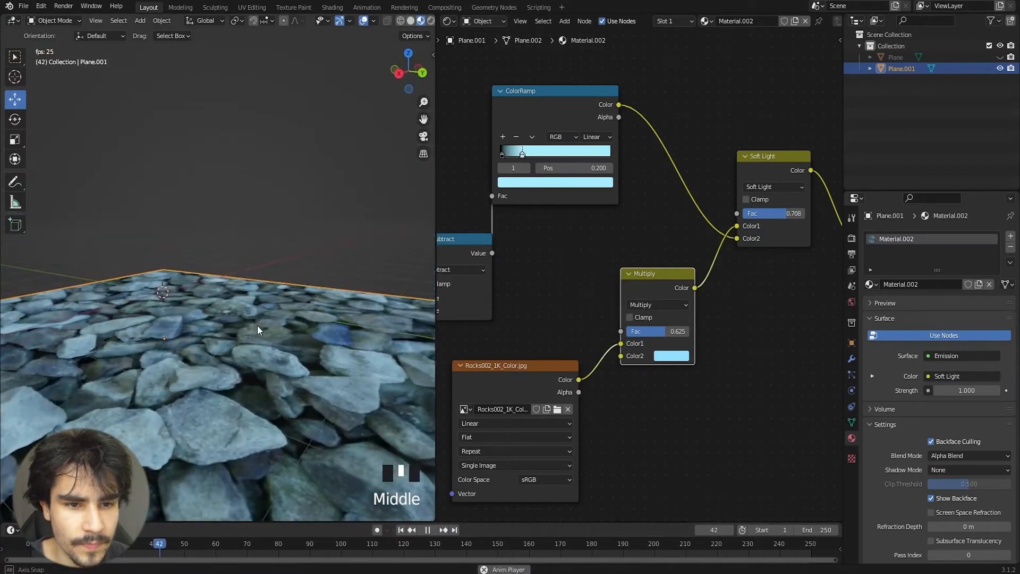
key("space")
Step: Try Overlay blending on the rock tint's Multiply node, then settle on Darken
left_click(639, 307)
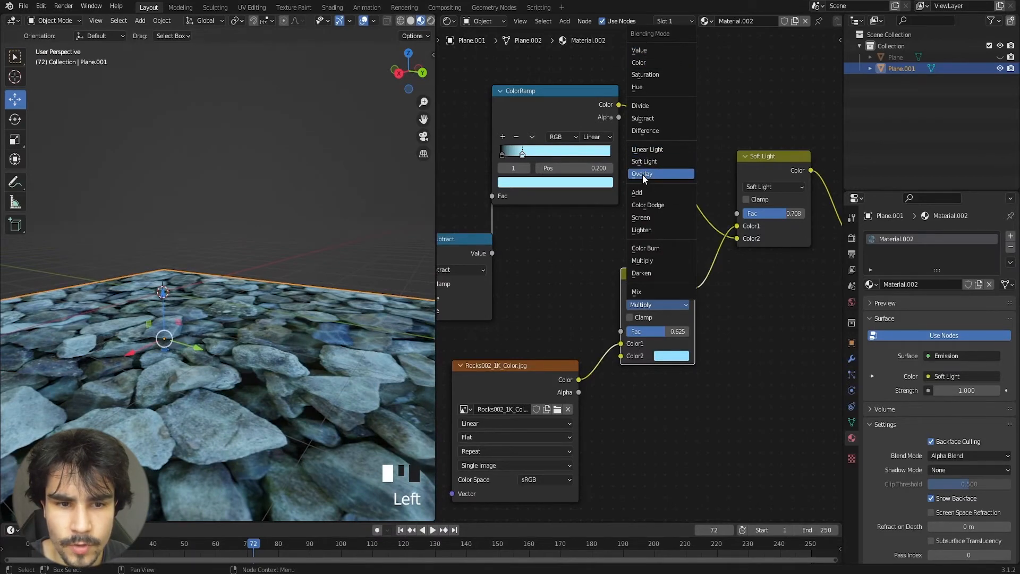
left_click(642, 175)
middle_click_drag(249, 362, 175, 366)
left_click(656, 304)
left_click(644, 274)
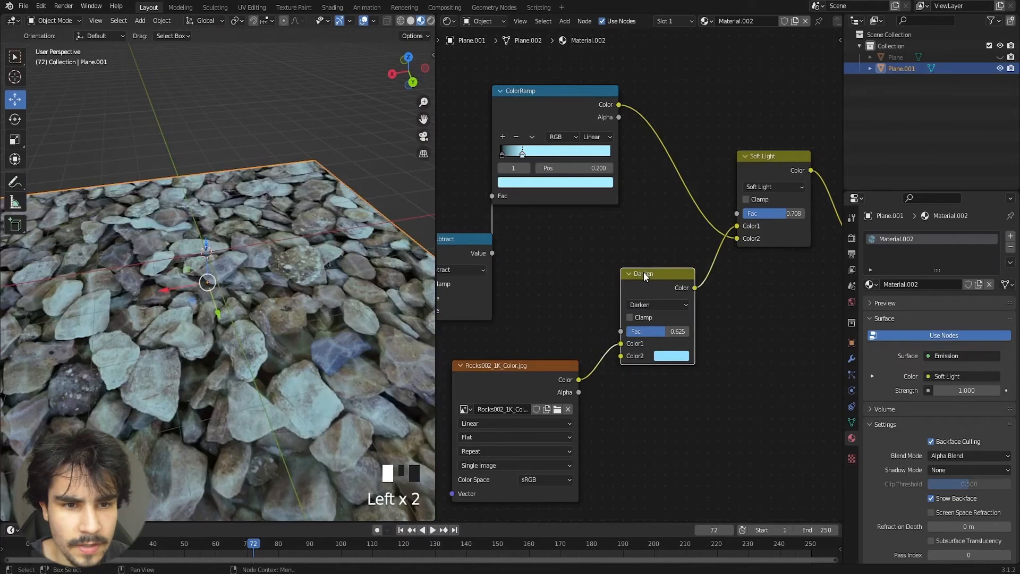
Step: Set the Darken node's Color2 to light sky blue and its Fac to 0.633, and deselect the plane
left_click(668, 357)
left_click(708, 203)
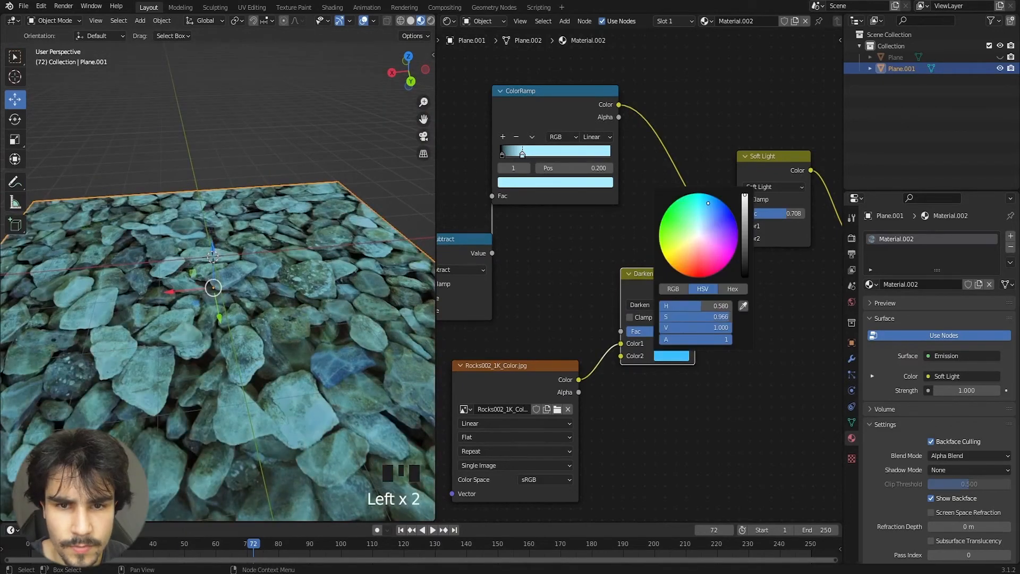
middle_click_drag(133, 303, 117, 281)
key("alt+a")
middle_click_drag(168, 304, 201, 384)
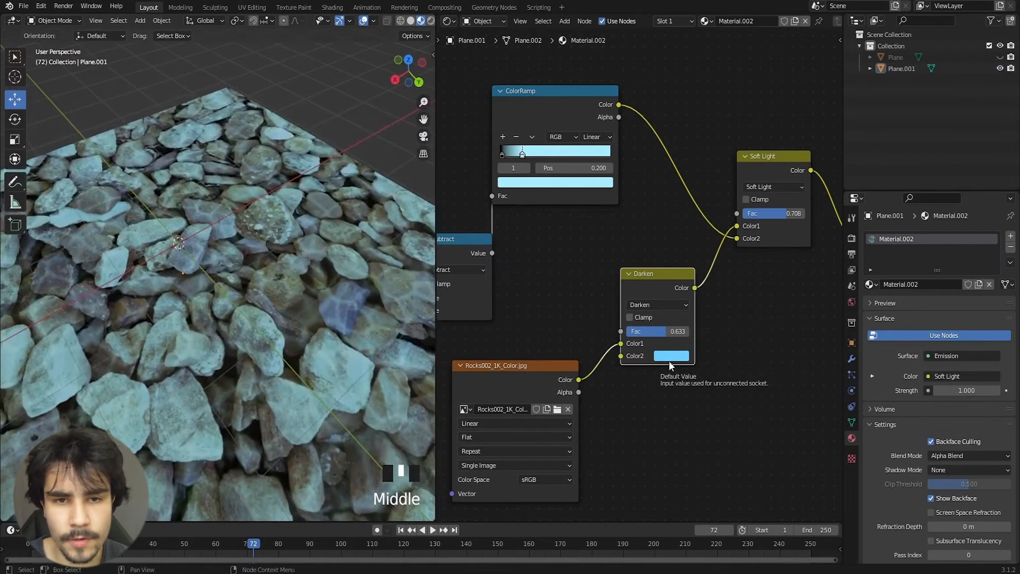
Step: Tint the ColorRamp's light stop pale turquoise, move it to position 0.123, and preview the animation
left_click(529, 169)
left_click(530, 182)
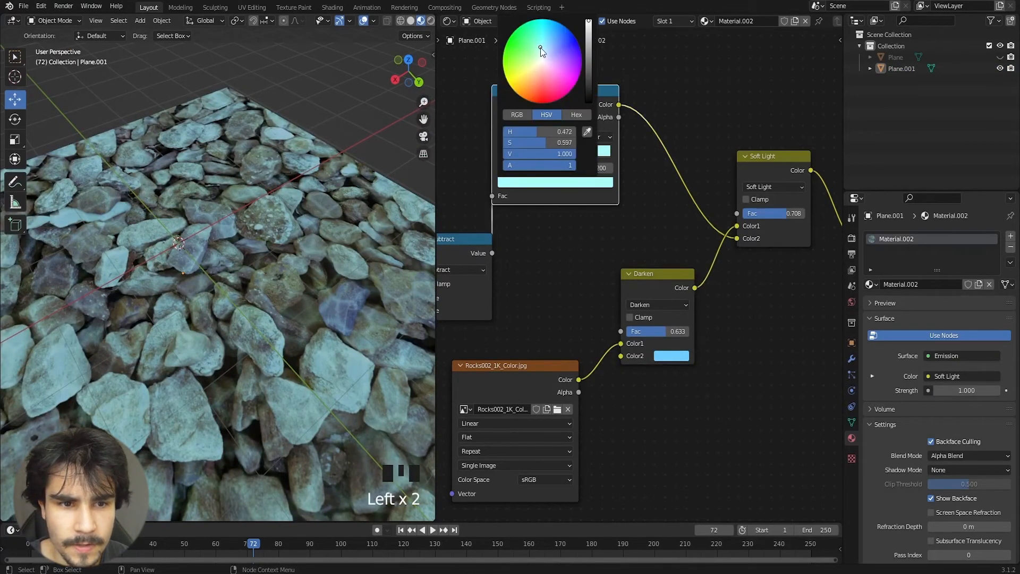
middle_click_drag(255, 186, 201, 314)
scroll(201, 315, "down", 4)
key("space")
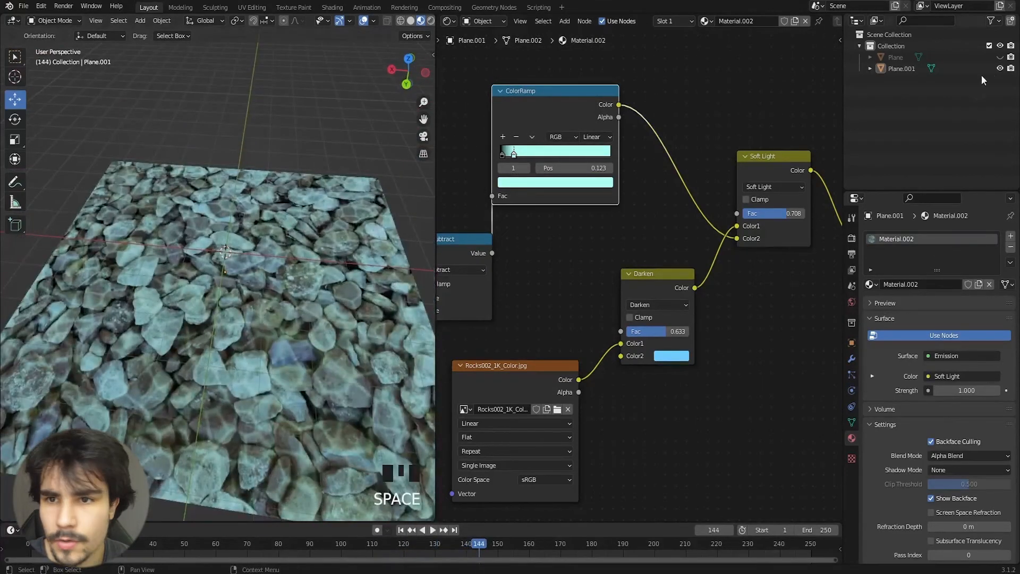
Step: Unhide the upper web plane and preview the animation with both planes showing
left_click(1000, 57)
scroll(196, 288, "up", 3)
middle_click_drag(146, 333, 175, 339)
key("space")
scroll(140, 344, "up", 3)
scroll(175, 340, "up", 1)
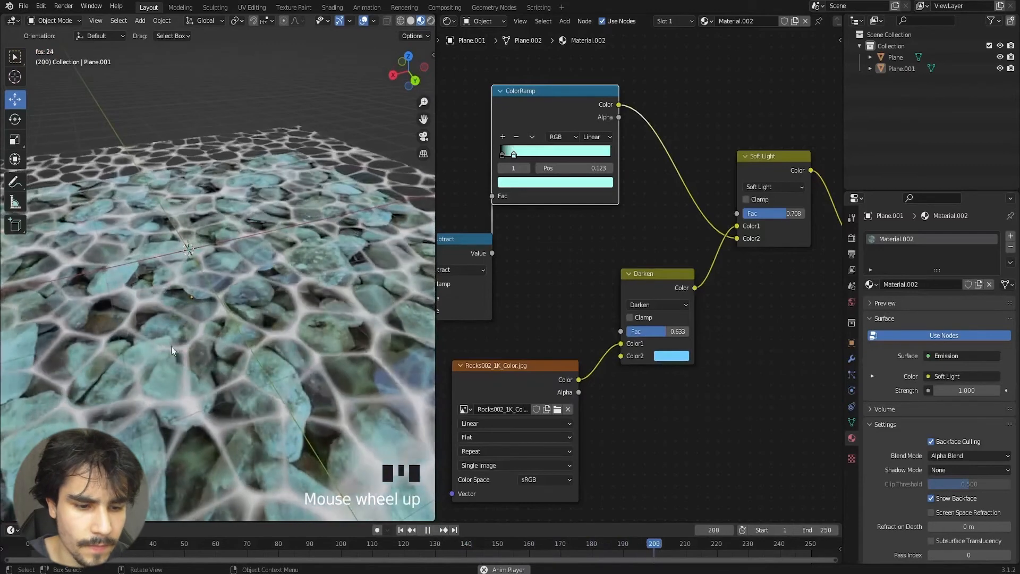
key("space")
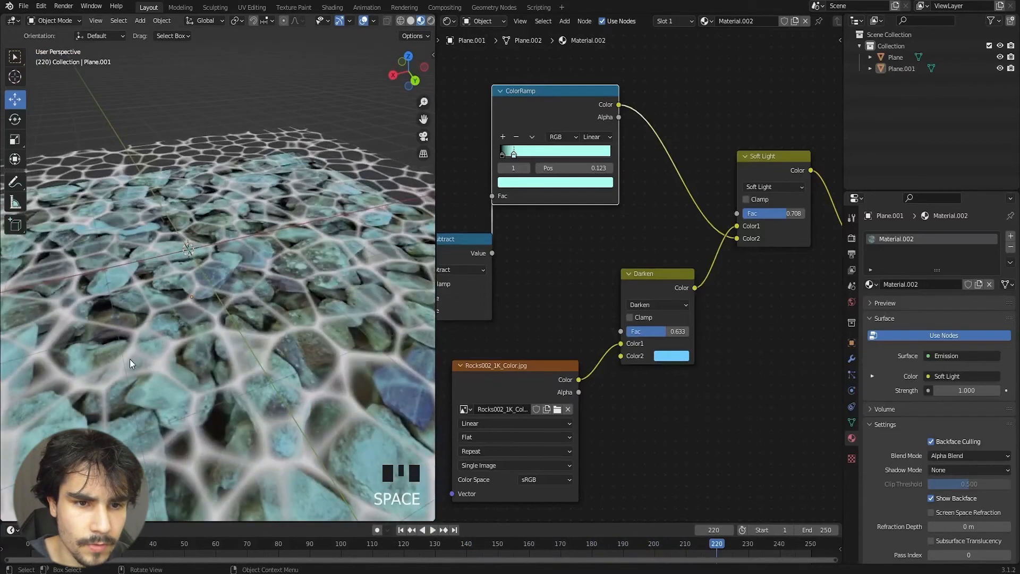
Step: Raise the Soft Light node's Fac to 0.792, shift the ColorRamp's light stop to a stronger cyan, and preview the result
left_click(663, 356)
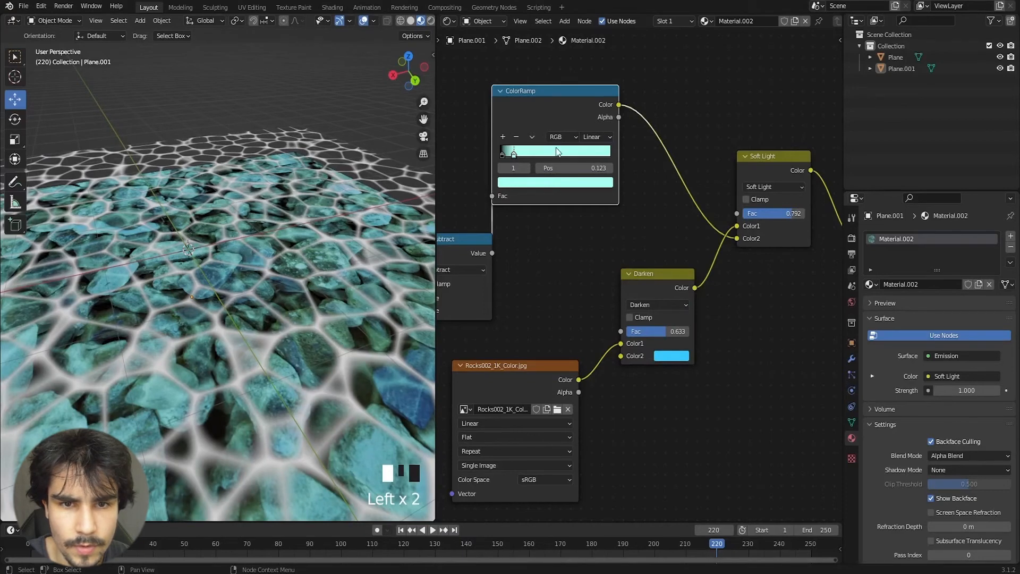
left_click(528, 186)
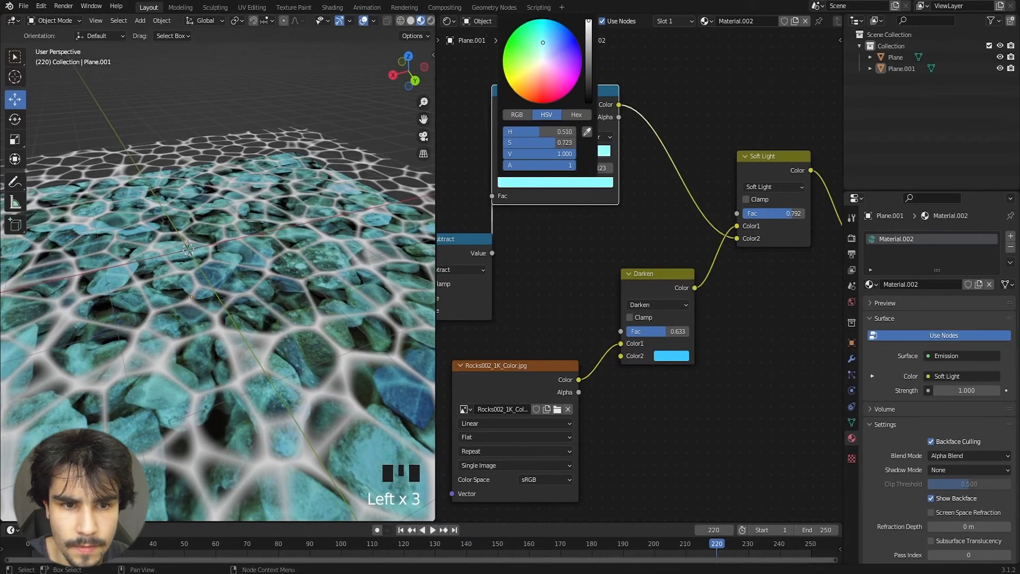
middle_click_drag(169, 248, 155, 293)
key("space")
middle_click_drag(172, 357, 173, 311)
Step: Adjust the Darken node's Color2 to a medium light blue to soften the rock tint
left_click(659, 355)
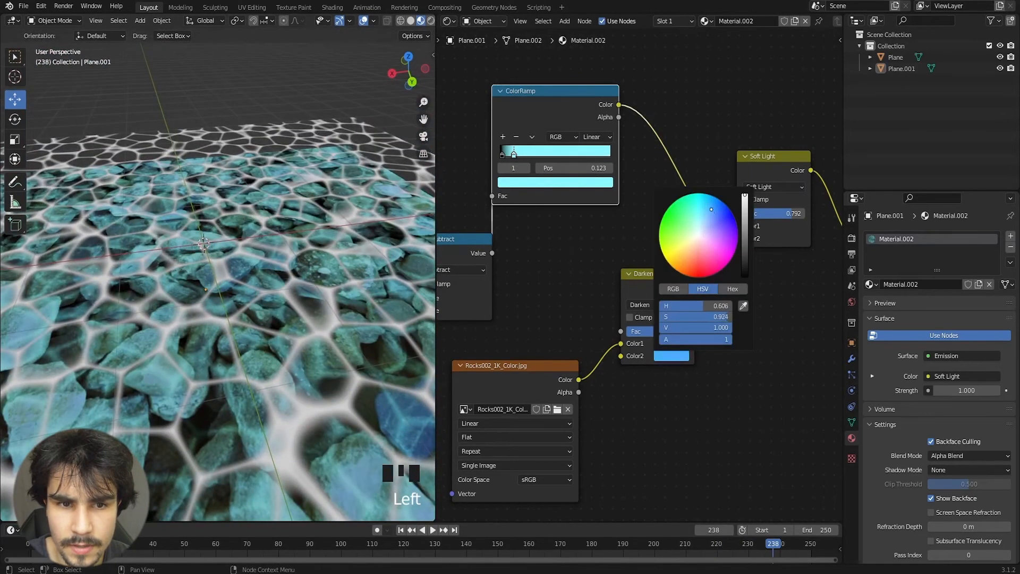
left_click_drag(711, 208, 704, 213)
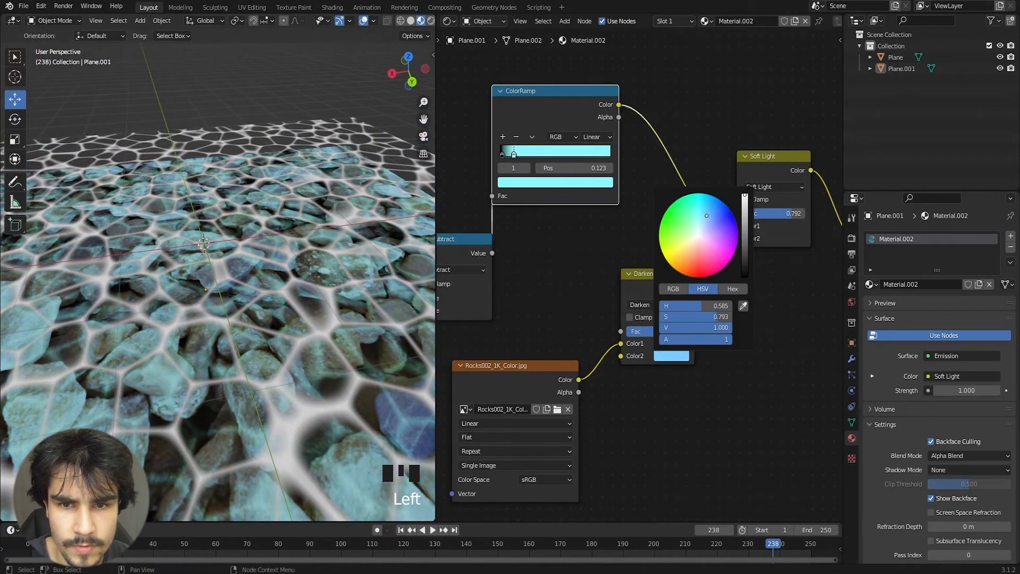
middle_click_drag(185, 312, 221, 313)
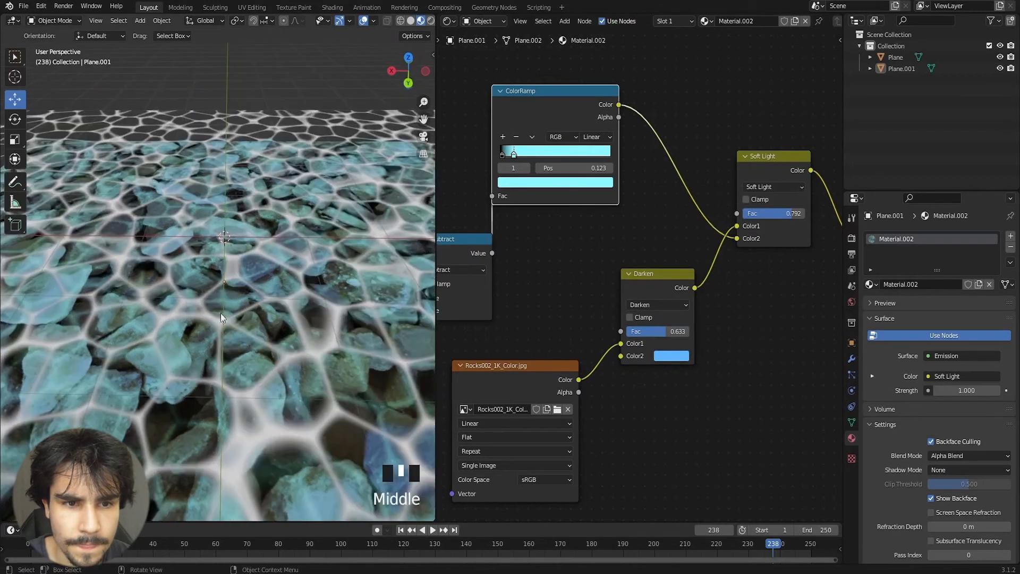
Step: Select the upper web plane and add a middle stop to its ColorRamp at position 0.095
left_click(228, 308)
scroll(616, 227, "up", 3)
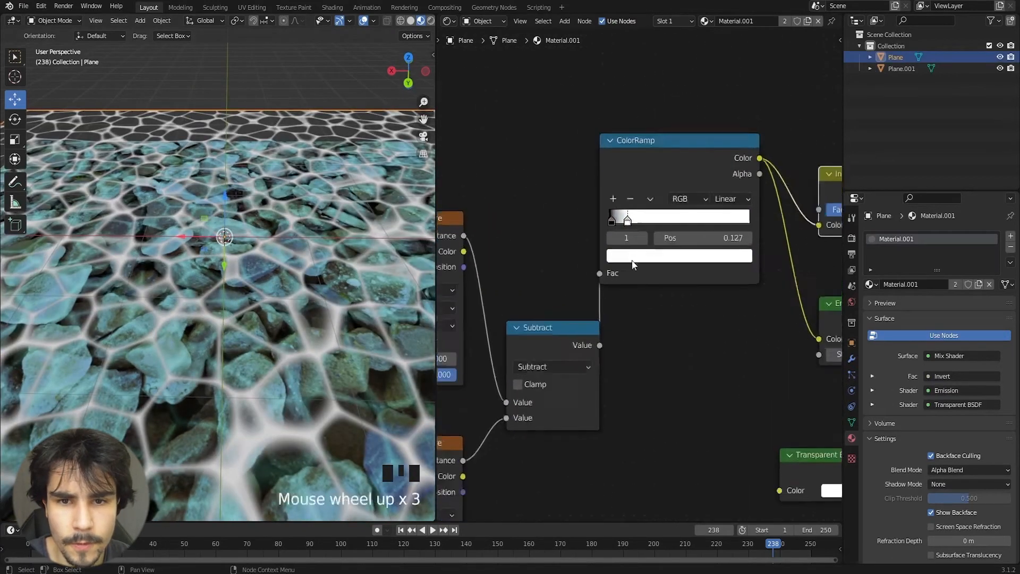
scroll(627, 229, "down", 2)
middle_click_drag(229, 261, 209, 238)
scroll(626, 230, "up", 1)
middle_click_drag(623, 230, 643, 252)
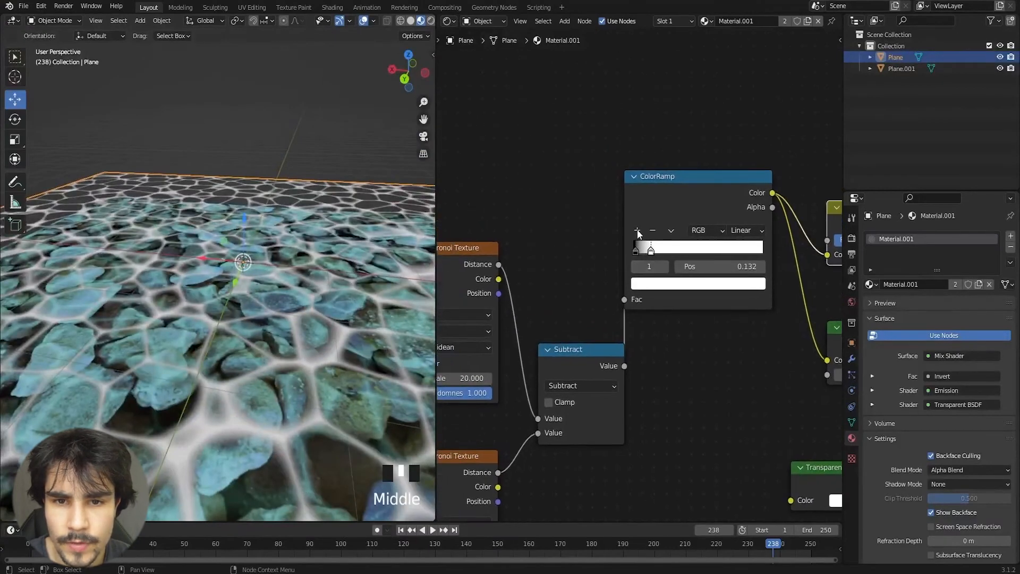
left_click(638, 231)
left_click(646, 252)
left_click(643, 251)
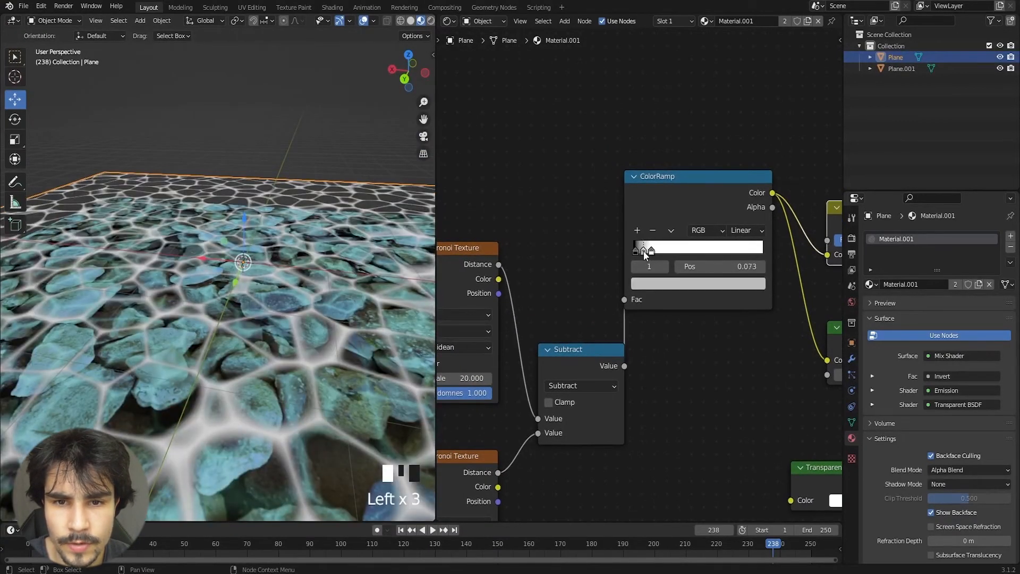
left_click_drag(643, 252, 646, 251)
Step: Color the web ColorRamp's middle stop light cyan and tighten the stops, with the middle one at position 0.091
left_click(661, 283)
left_click_drag(683, 139, 737, 97)
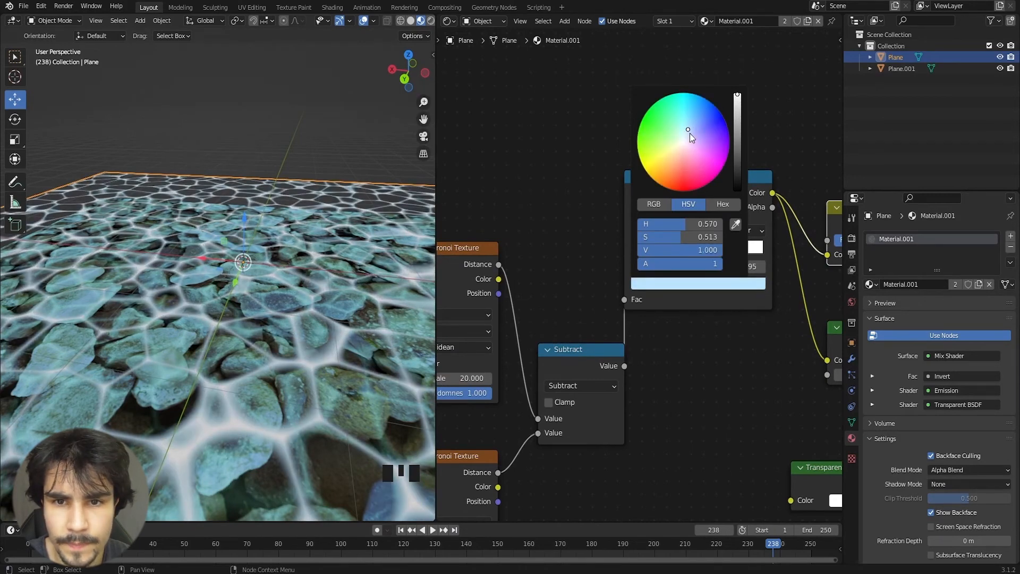
left_click_drag(690, 133, 686, 122)
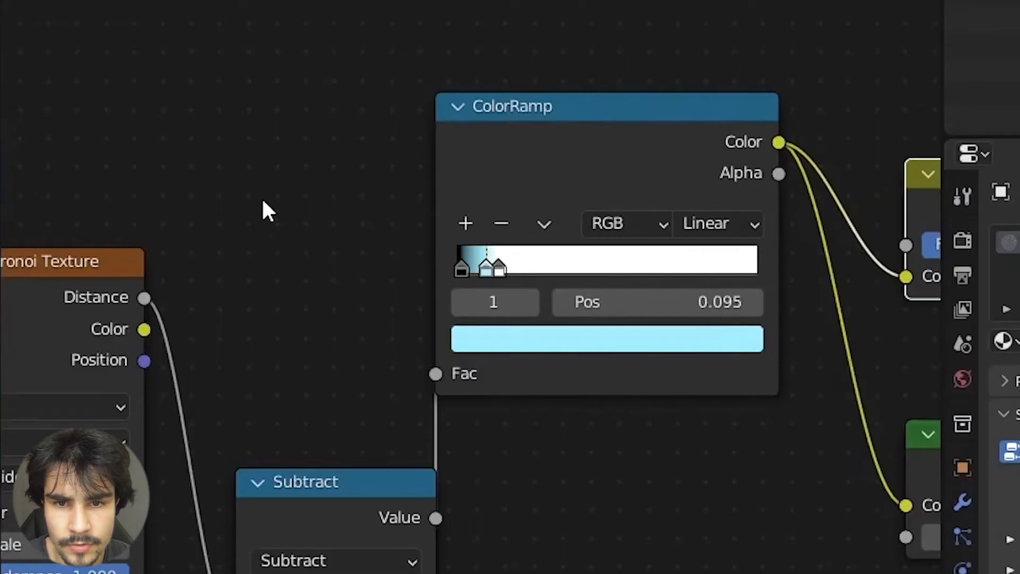
mouse_move(498, 259)
left_mouse_down()
mouse_move(472, 267)
mouse_move(483, 267)
left_mouse_up()
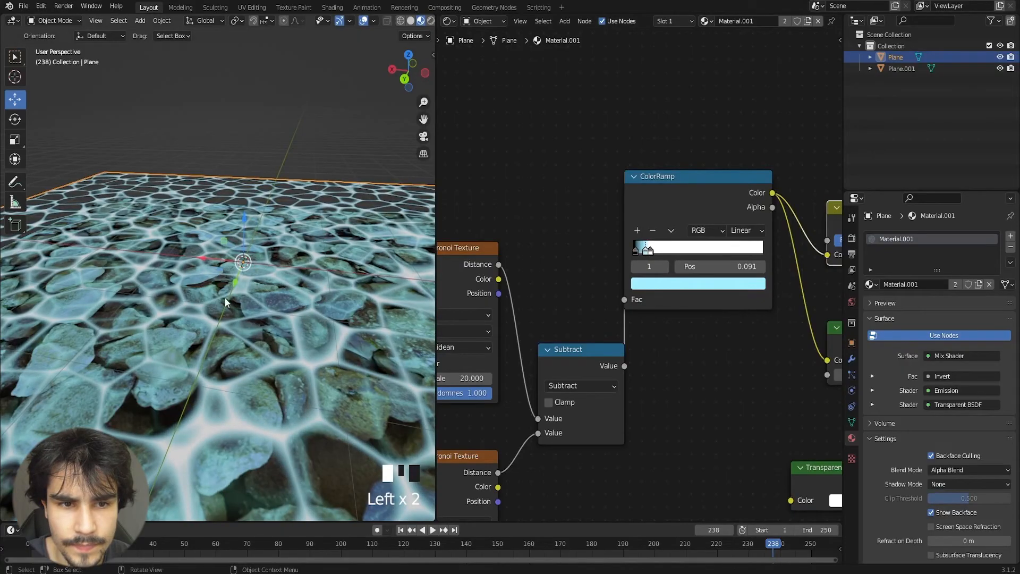
Step: Set the web plane's Emission strength to 2, and brighten the rock plane through its Emission node
middle_click_drag(225, 297, 265, 300)
scroll(612, 317, "down", 6)
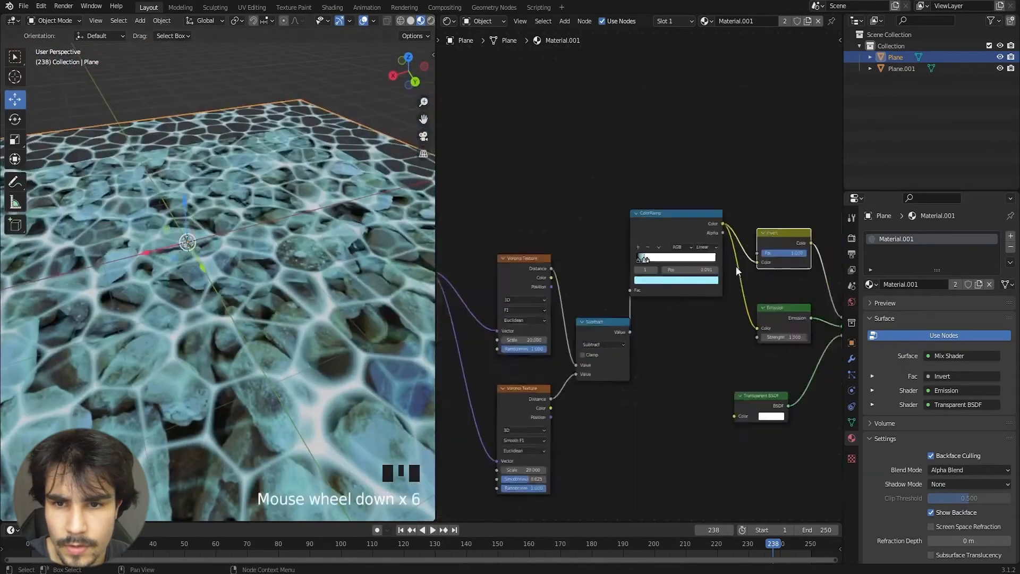
scroll(612, 317, "up", 5)
middle_click_drag(612, 317, 649, 301)
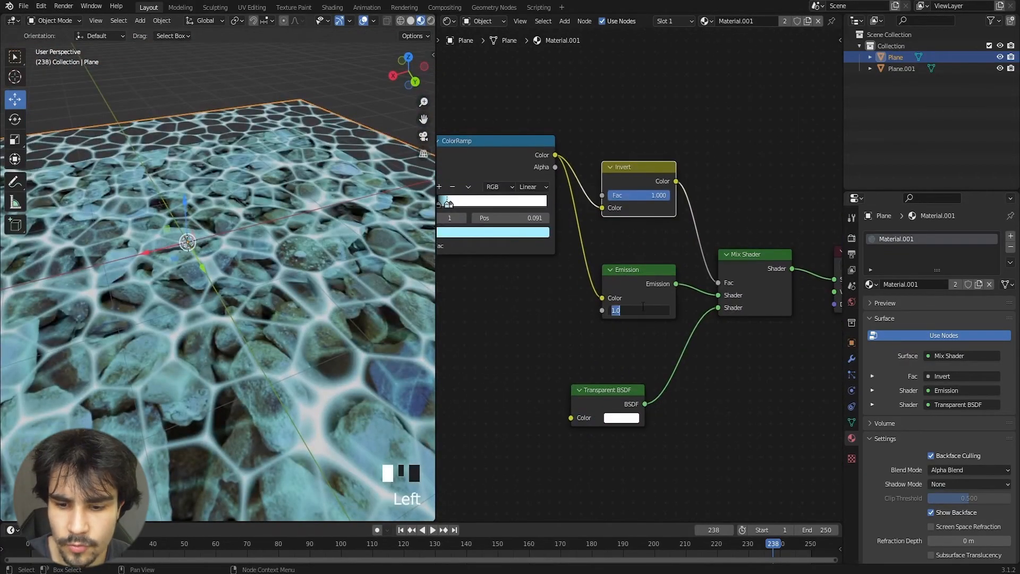
left_click(641, 309)
type("2")
key("Return")
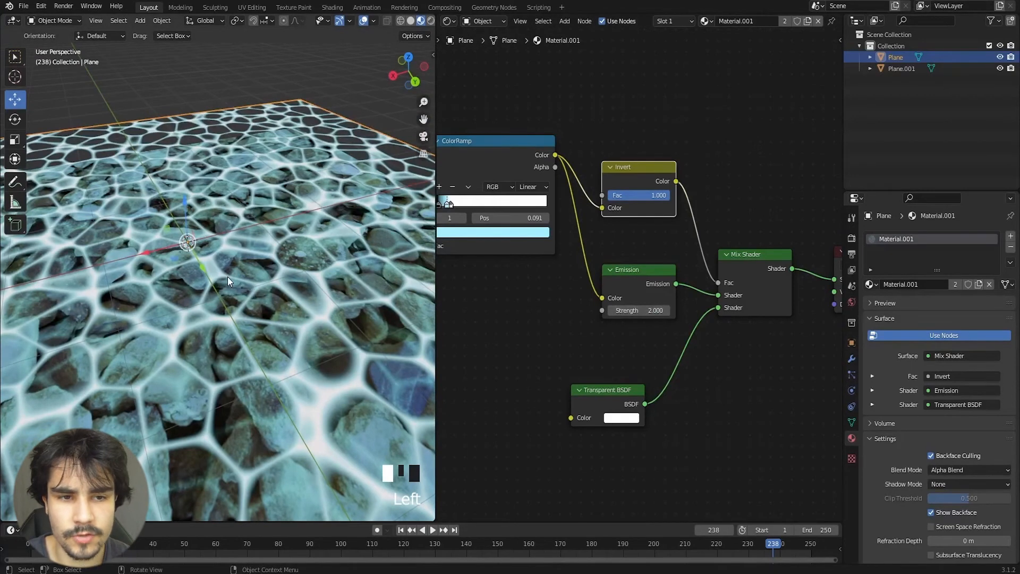
left_click(262, 391)
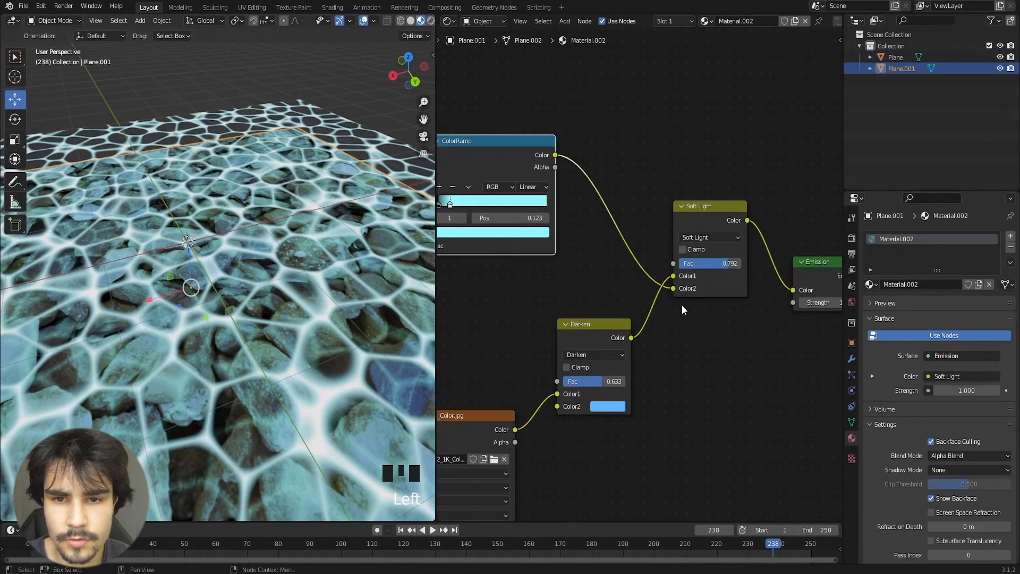
middle_click_drag(806, 302, 767, 301)
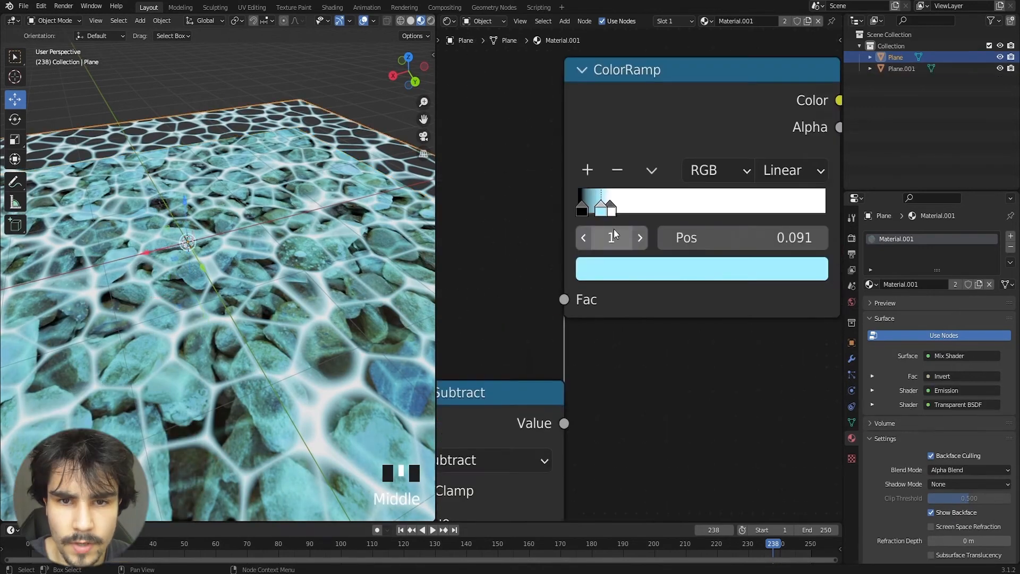
Step: Move the web ColorRamp's middle stop to position 0.082 and bring the white stop close beside it
left_click_drag(609, 208, 582, 211)
left_click(599, 212)
middle_click_drag(407, 207, 195, 271)
scroll(194, 272, "up", 1)
left_click(594, 213)
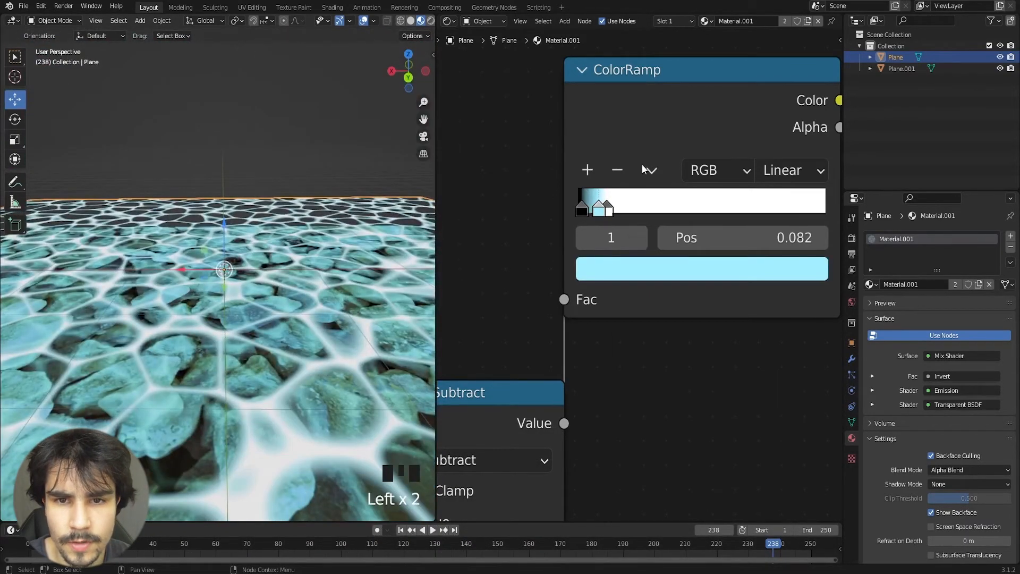
Step: Recolor the web ColorRamp's middle stop to a more saturated light sky blue, checking it during animation playback
left_click(645, 273)
key("space")
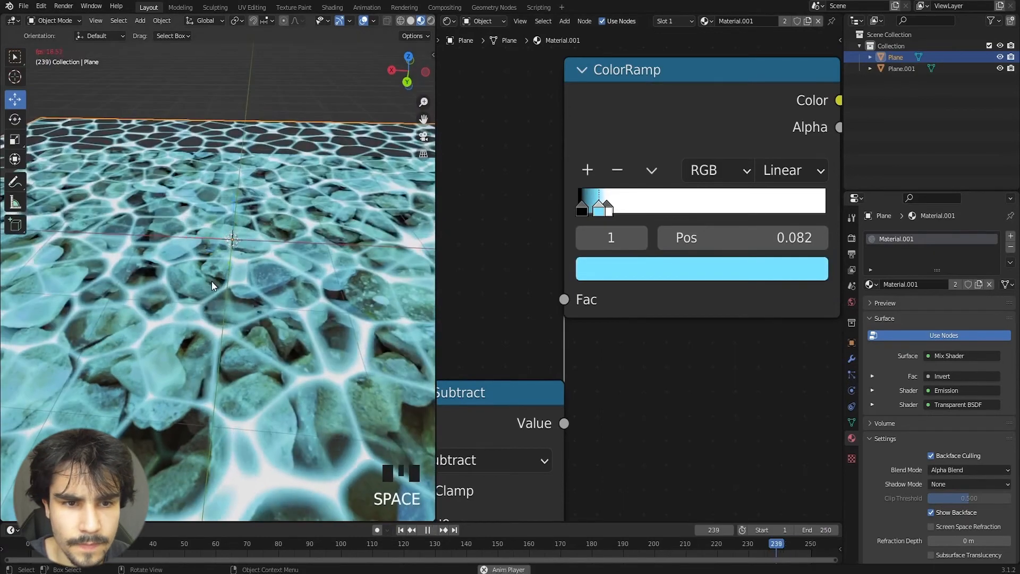
middle_click_drag(211, 281, 171, 330)
key("space")
left_click(644, 269)
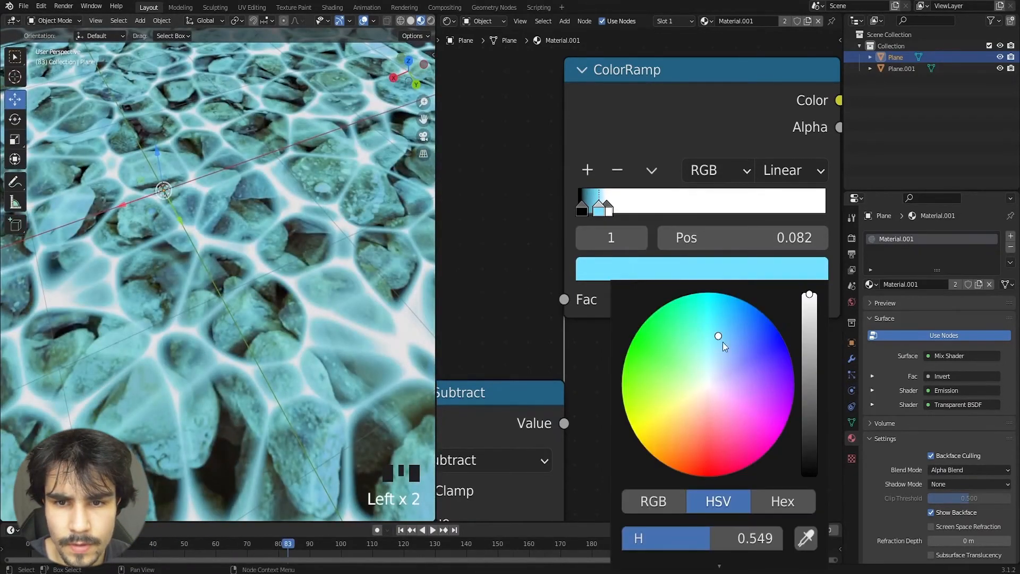
left_click(715, 349)
key("space")
key("space")
Step: Place the web ColorRamp's white stop at 0.109 and the blue middle stop at 0.073, previewing the animation between changes
left_click(606, 209)
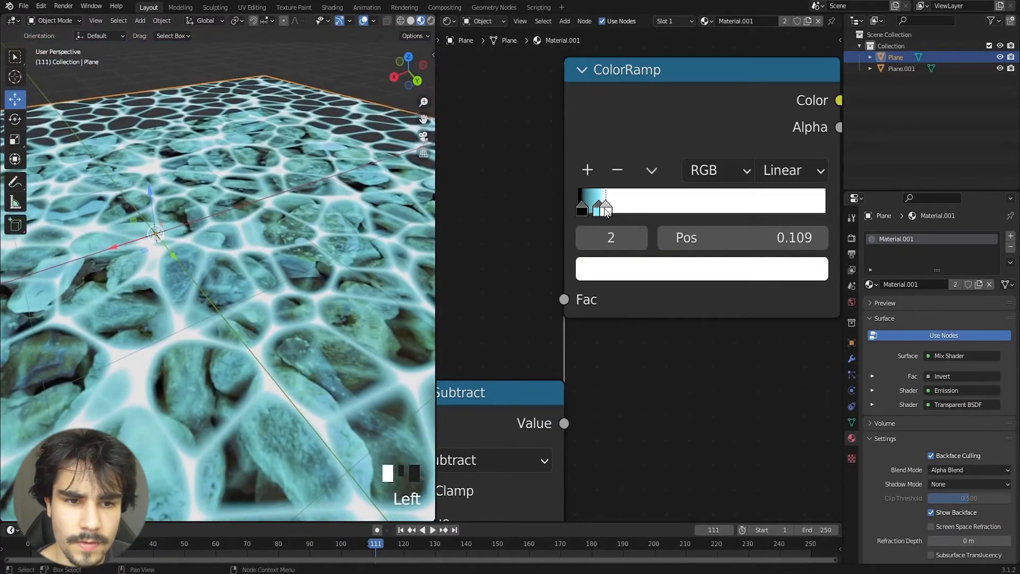
left_click(582, 206)
key("space")
middle_click_drag(203, 273, 177, 314)
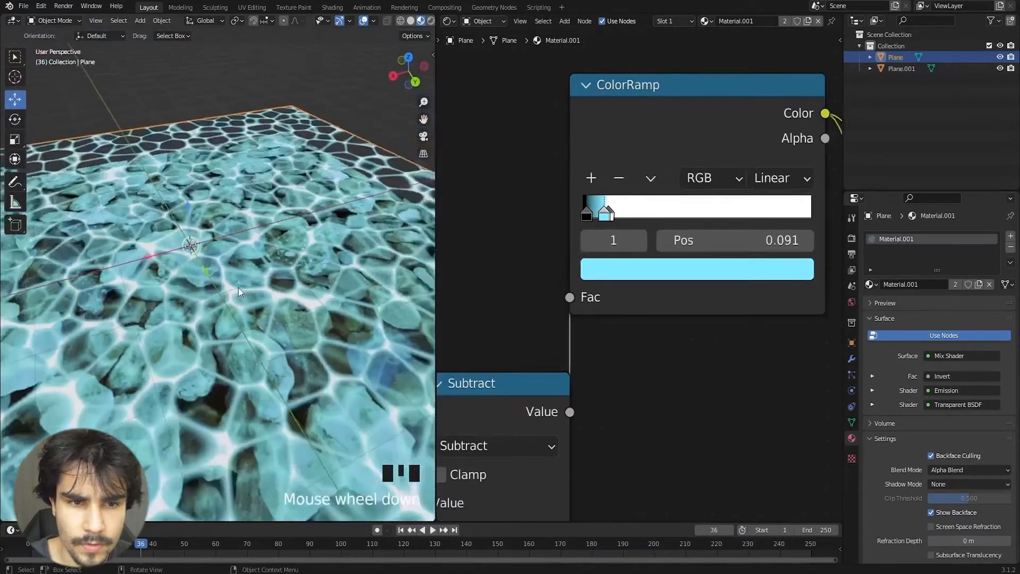
left_click_drag(602, 208, 596, 208)
middle_click_drag(690, 372, 696, 404, "shift")
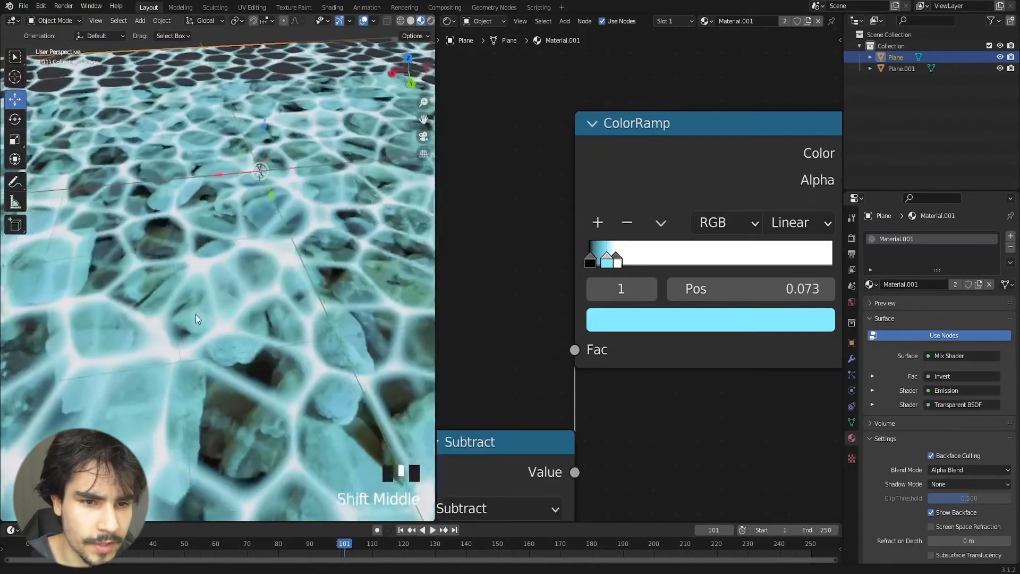
Step: Widen the 3D viewport, play the animation, and move the blue middle stop to position 0.086
scroll(174, 317, "up", 2)
scroll(173, 316, "down", 2)
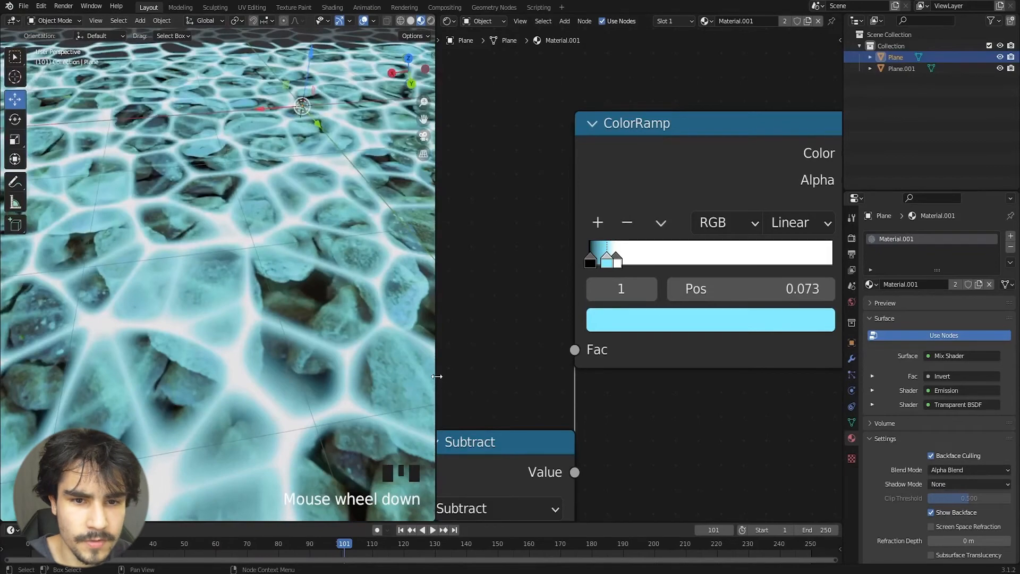
left_click_drag(437, 377, 676, 376)
scroll(339, 318, "down", 2)
middle_click_drag(340, 317, 265, 323, "shift")
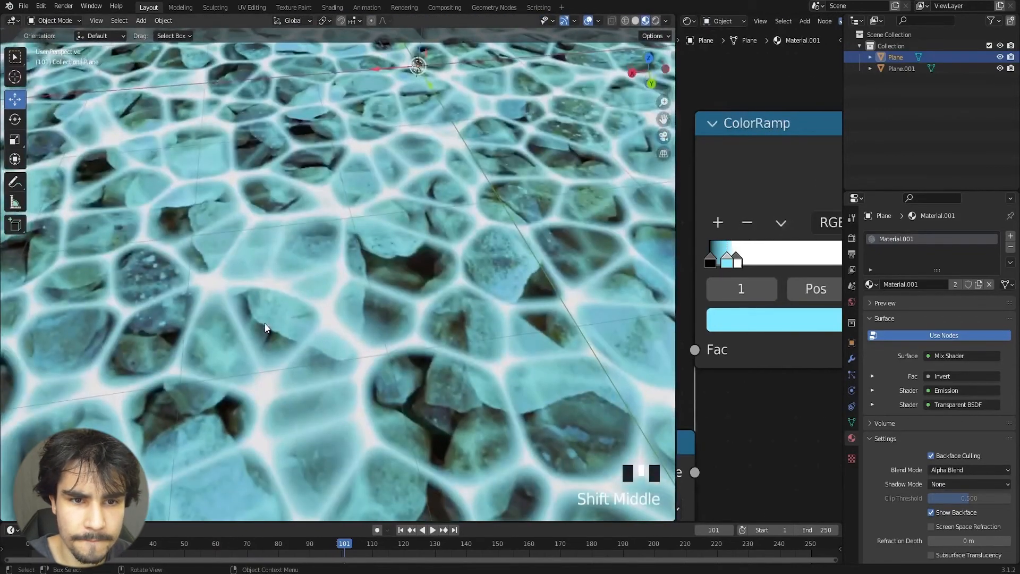
key("space")
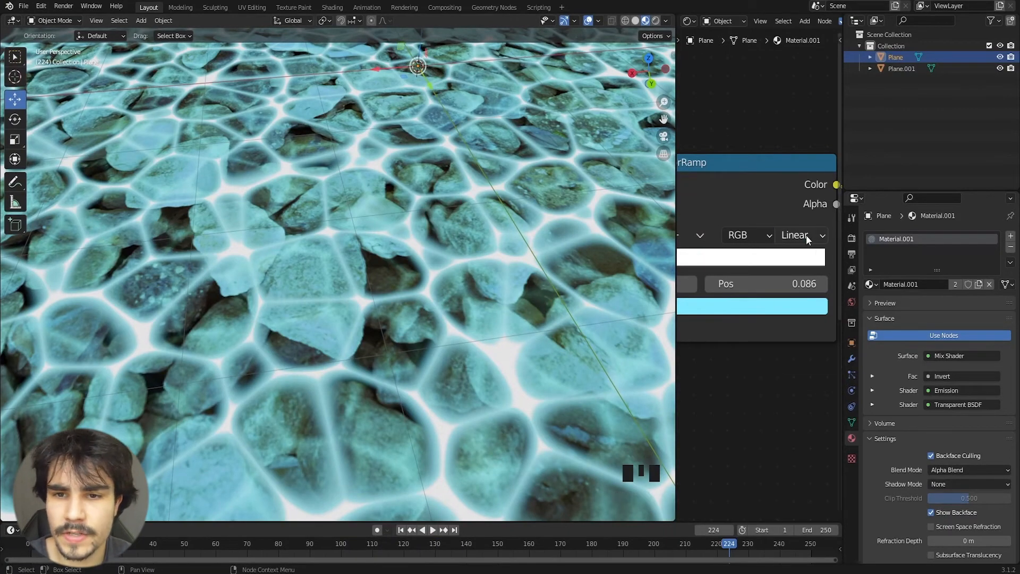
Step: Switch the web ColorRamp's interpolation to Cardinal and play the animation to review the water effect
left_click(807, 239)
left_click(803, 276)
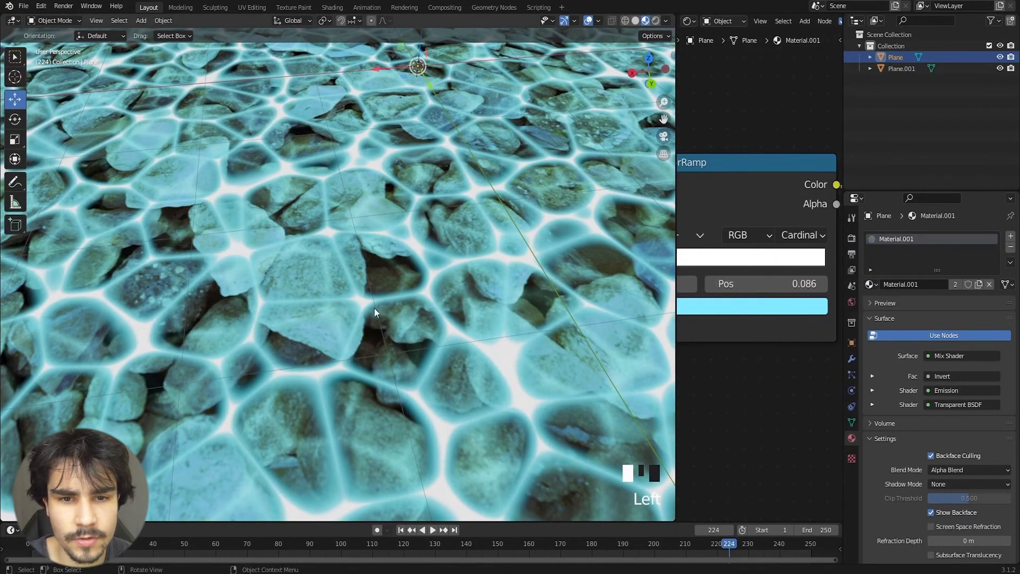
key("space")
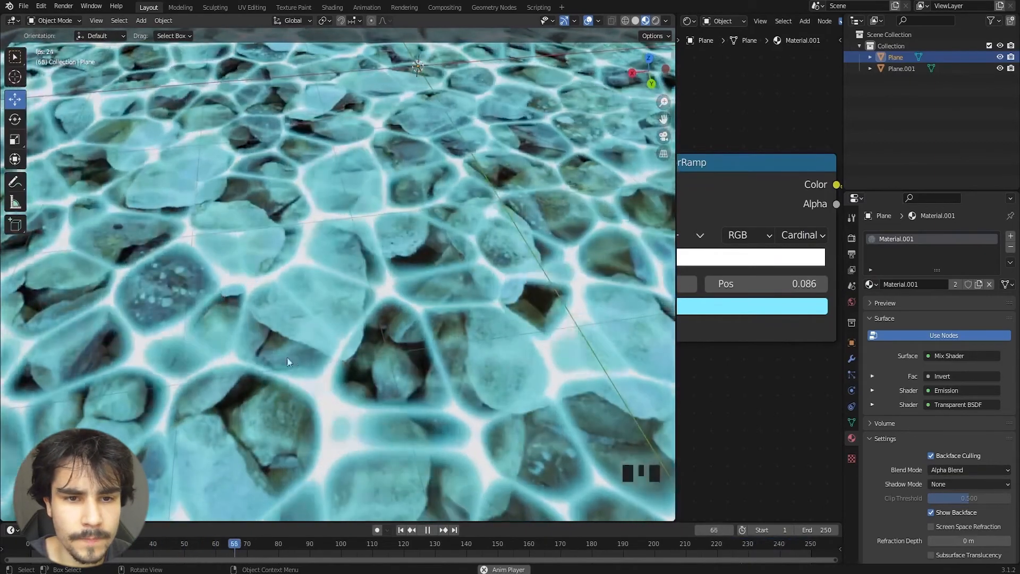
middle_click_drag(287, 358, 244, 330)
key("space")
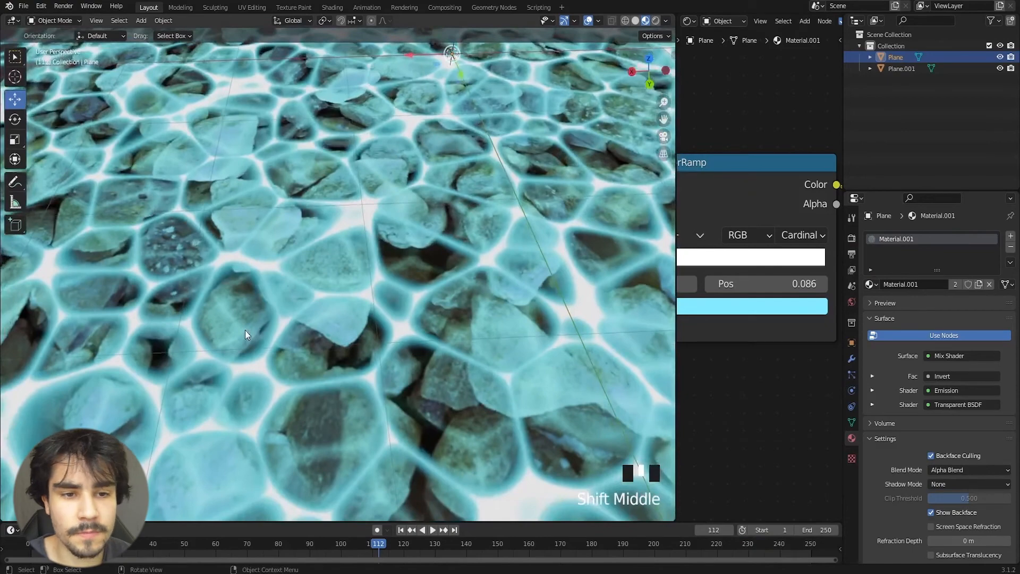
key("space")
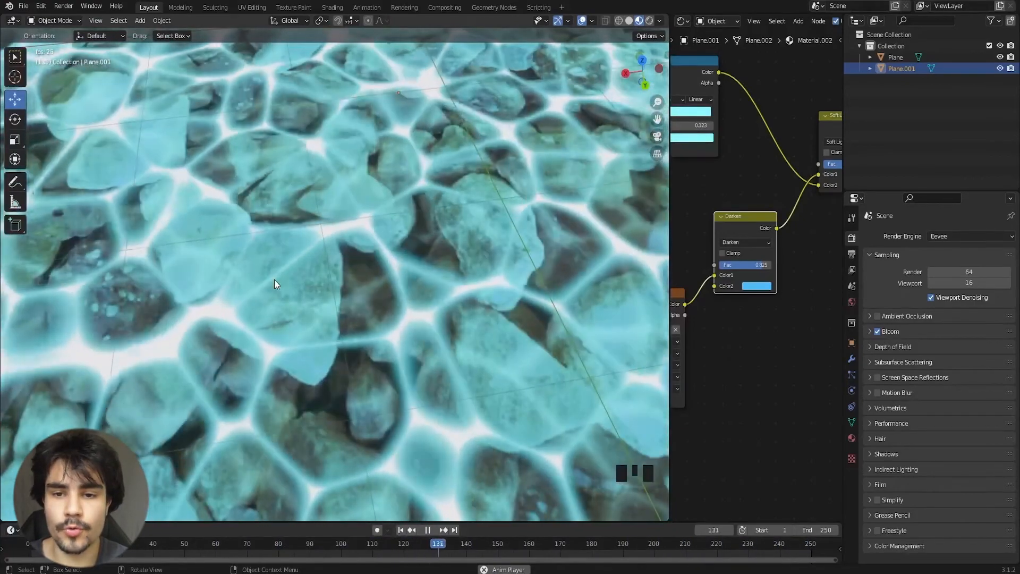
scroll(753, 194, "down", 10)
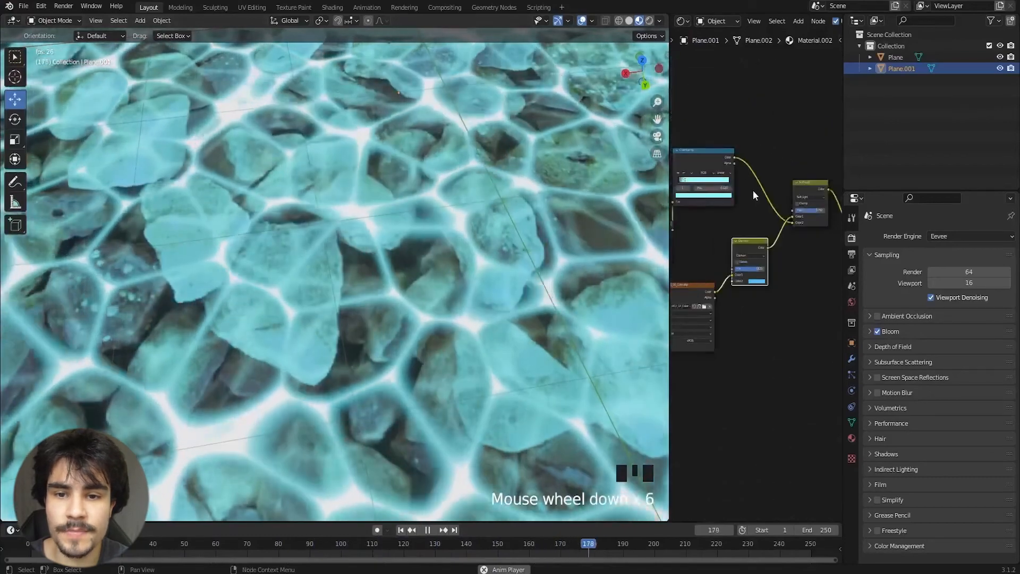